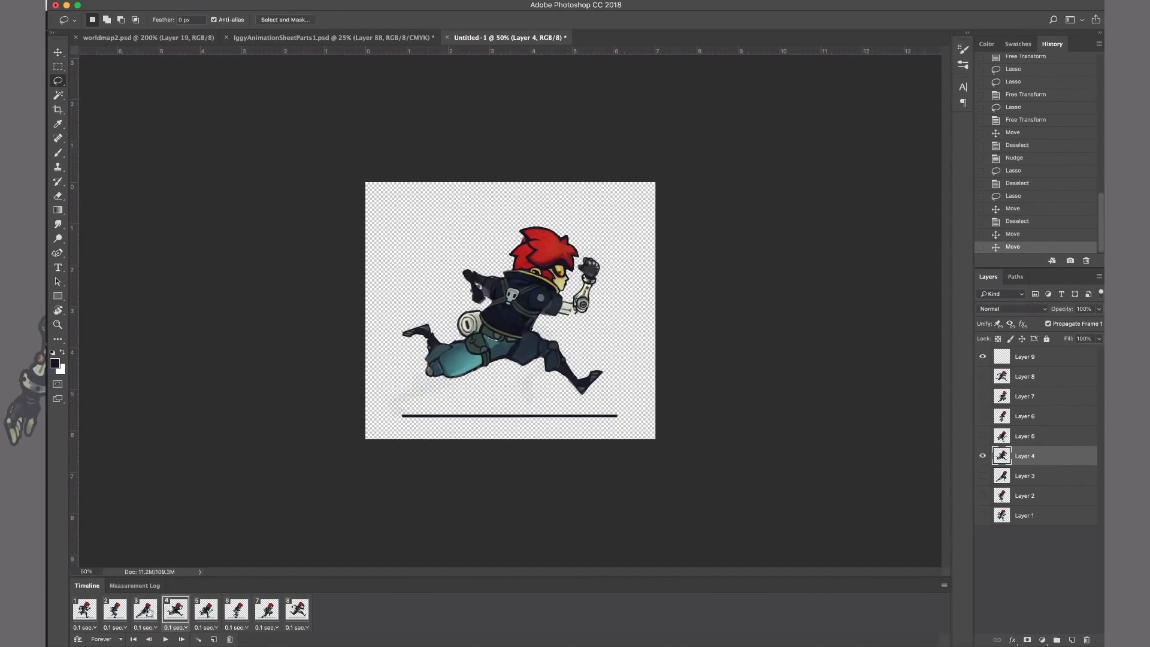
{"action": "left_click", "coordinate": [206, 609]}
{"action": "left_click", "coordinate": [237, 609]}
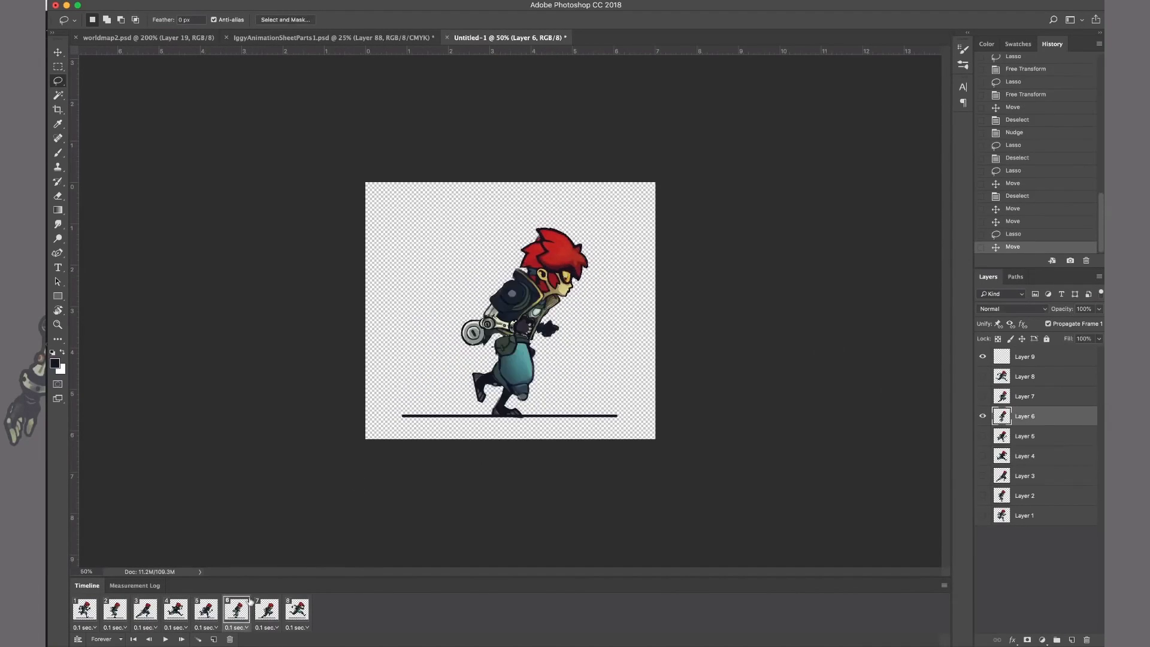
{"action": "key", "text": "space"}
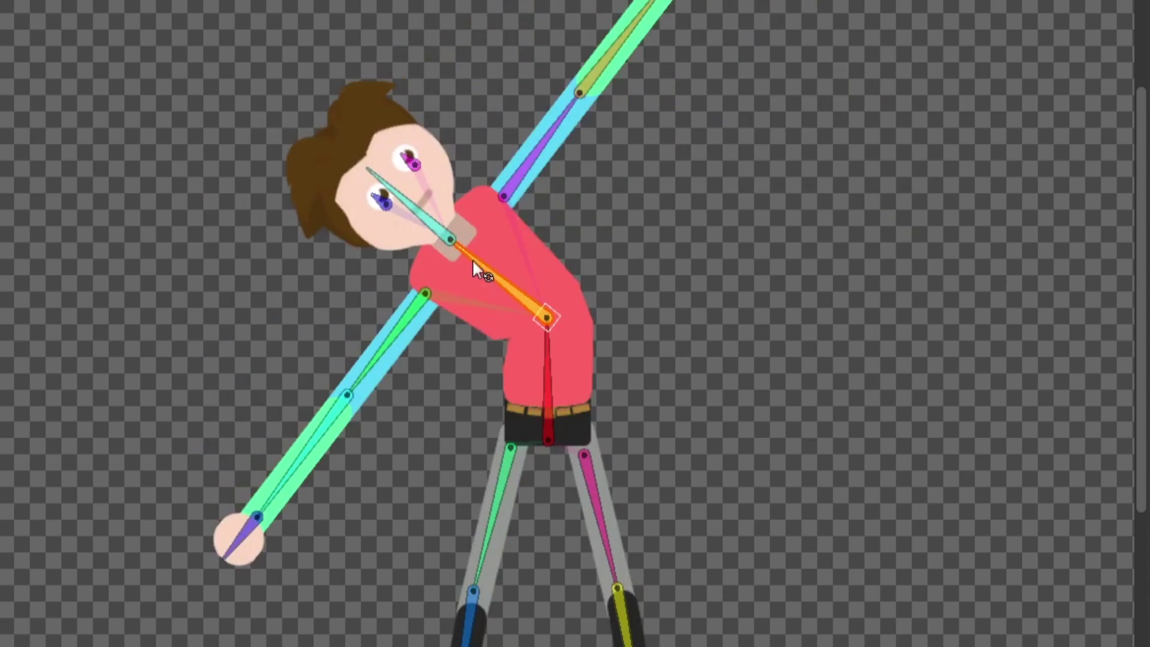
{"action": "left_click_drag", "start_coordinate": [471, 259], "coordinate": [645, 217]}
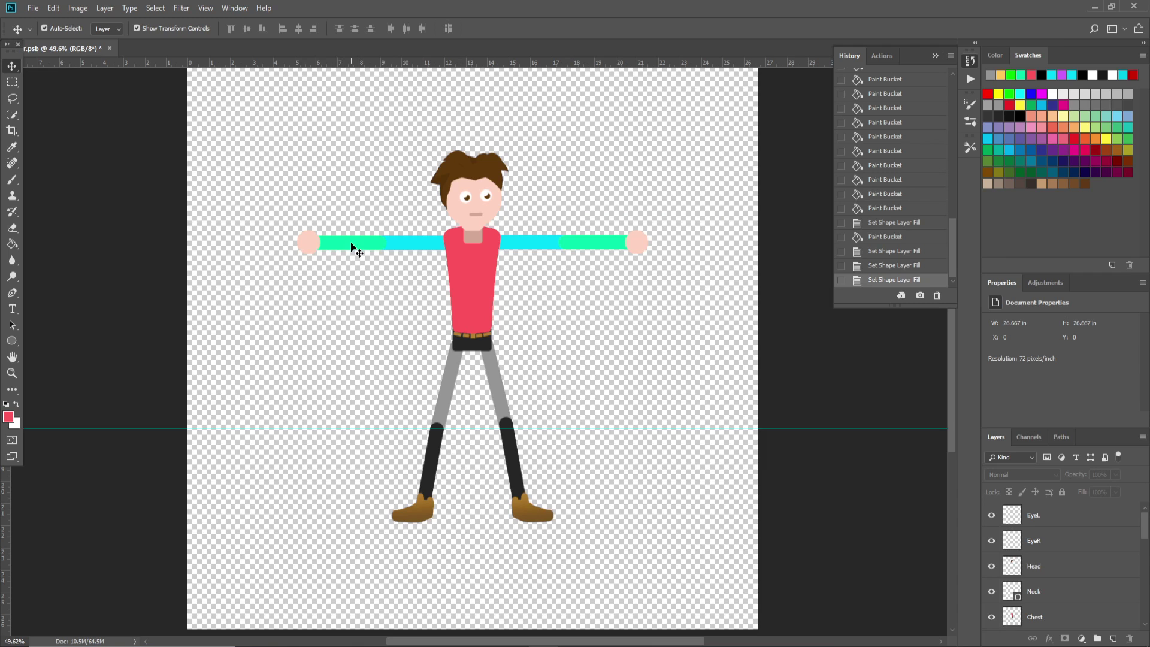
{"action": "left_click", "coordinate": [389, 242]}
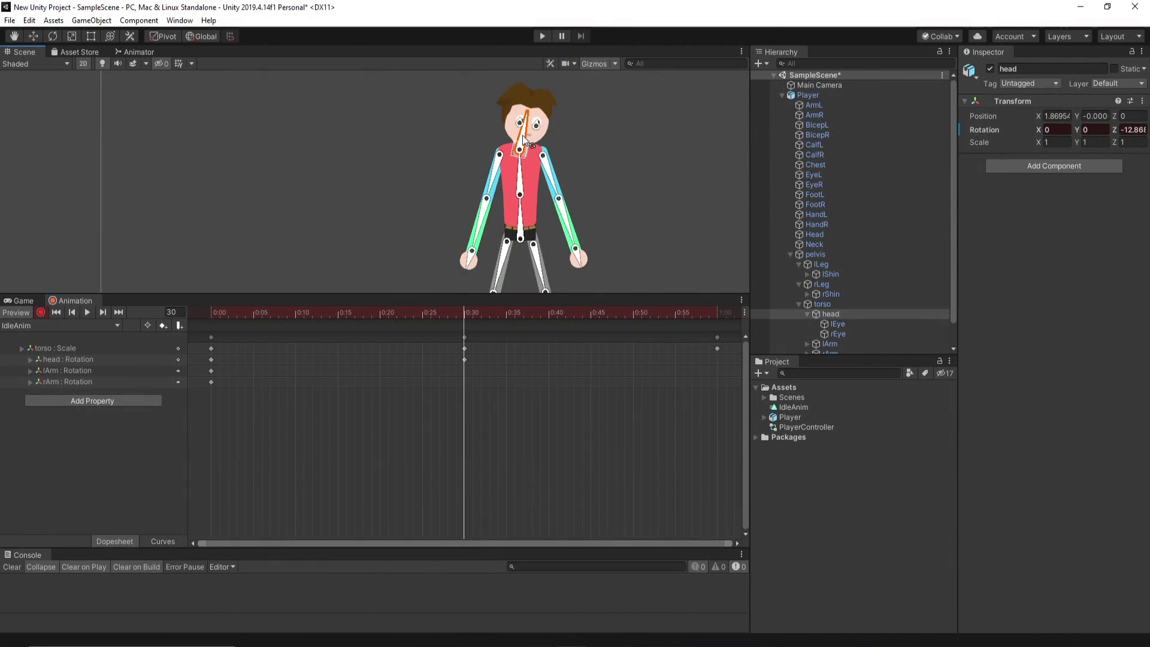
{"action": "left_click", "coordinate": [716, 313]}
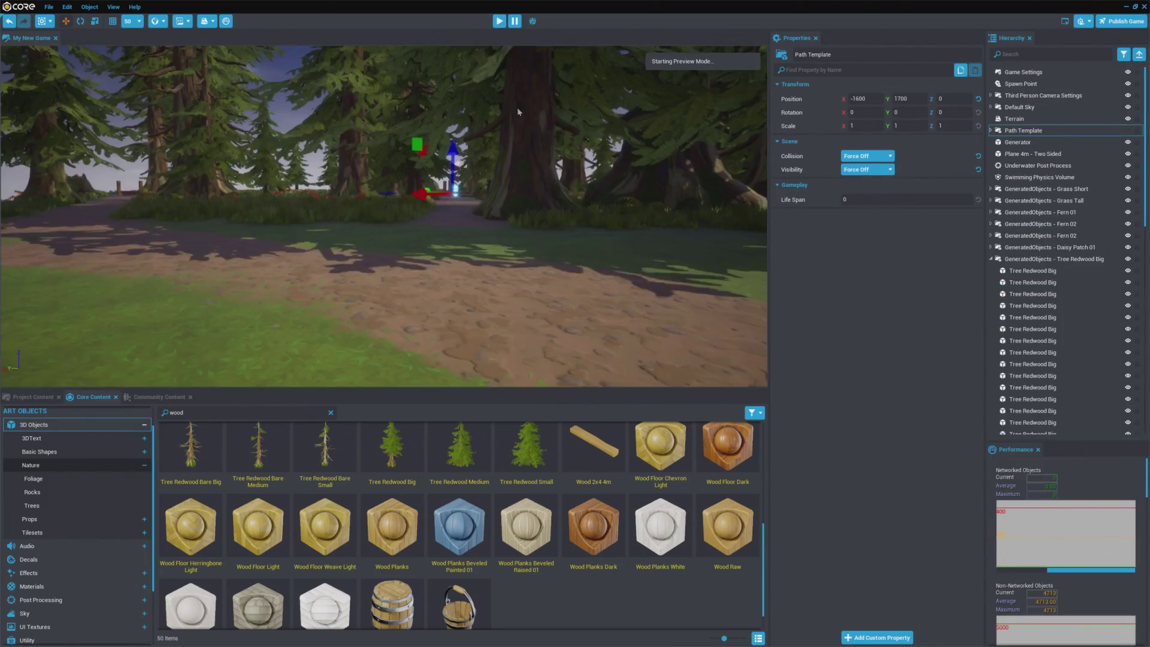
{"action": "key", "text": "="}
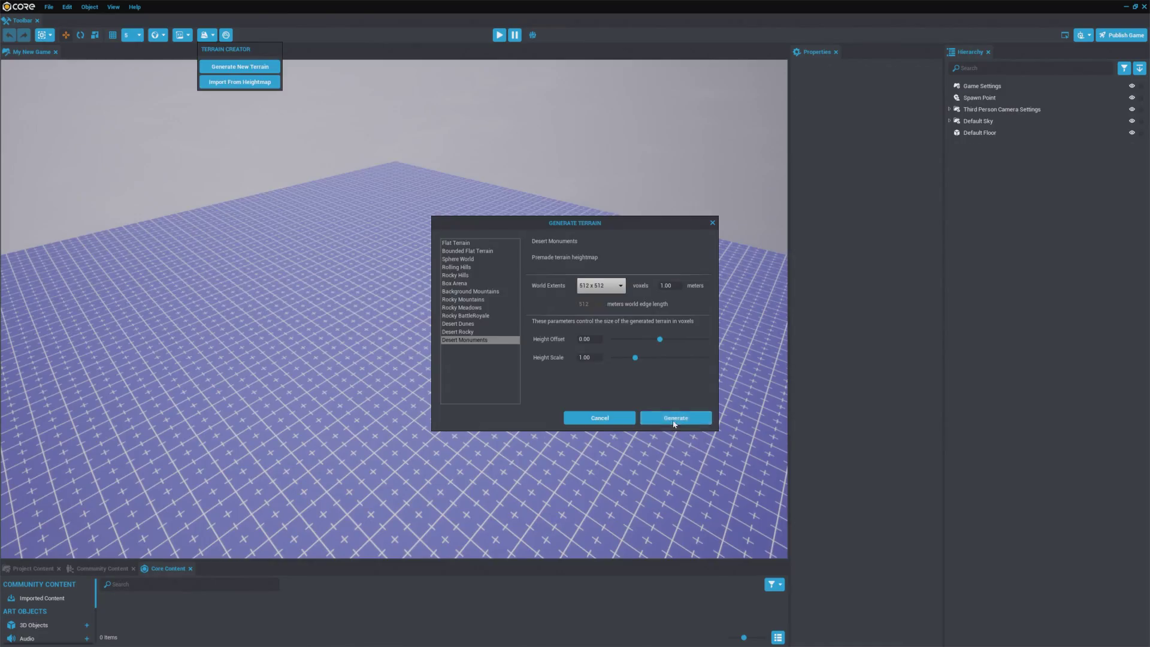
{"action": "left_click", "coordinate": [673, 415]}
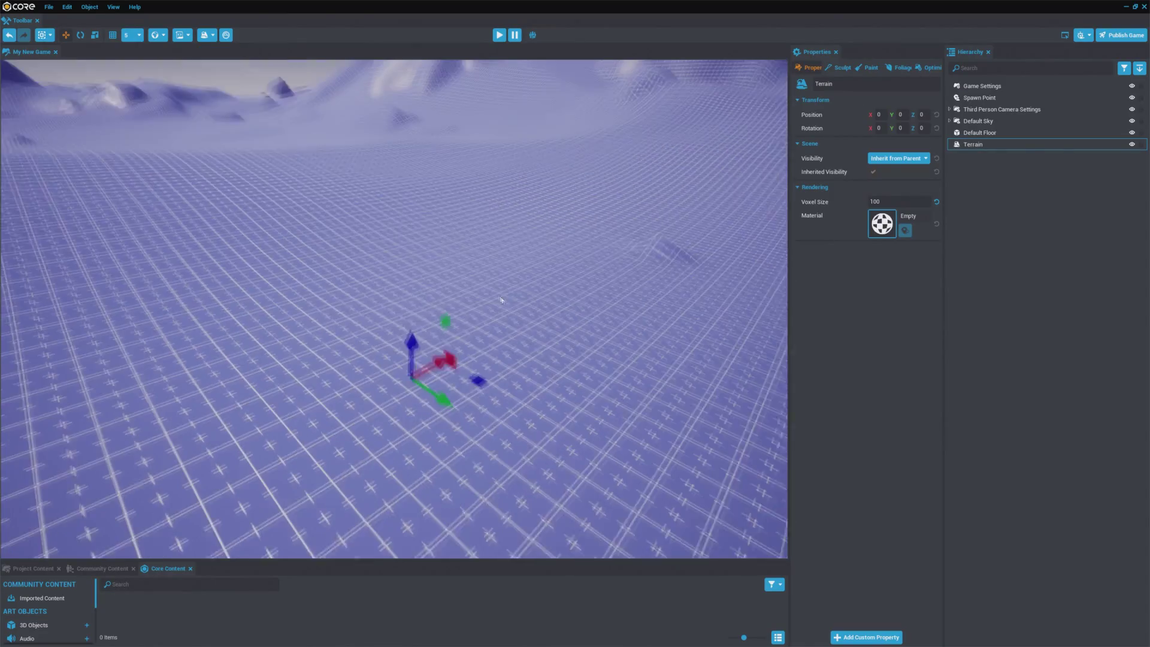
{"action": "right_click_drag", "start_coordinate": [501, 299], "coordinate": [438, 342]}
{"action": "left_click_drag", "start_coordinate": [419, 370], "coordinate": [400, 451]}
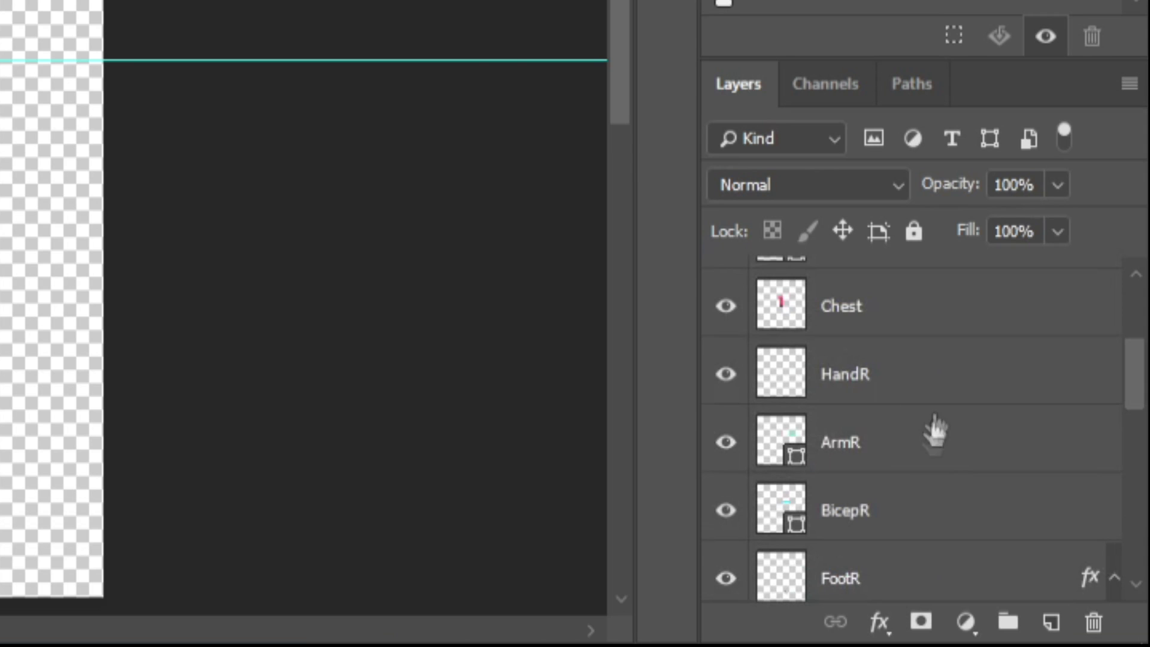
{"action": "scroll", "coordinate": [931, 431], "scroll_direction": "up", "scroll_amount": 4}
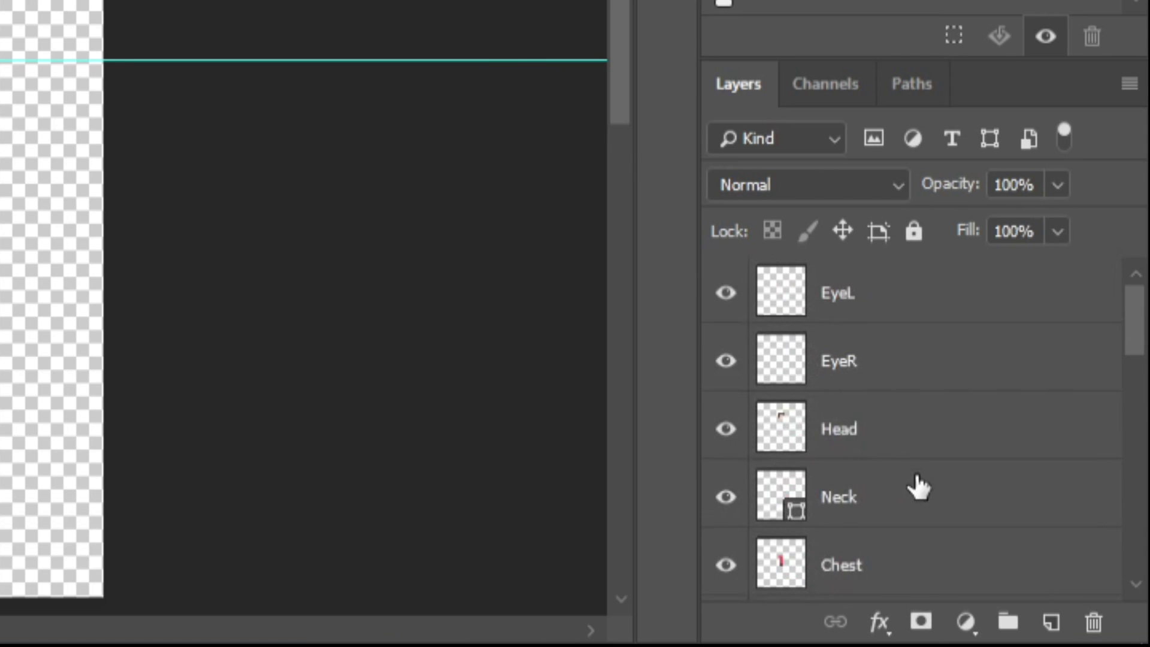
{"action": "left_click", "coordinate": [724, 431]}
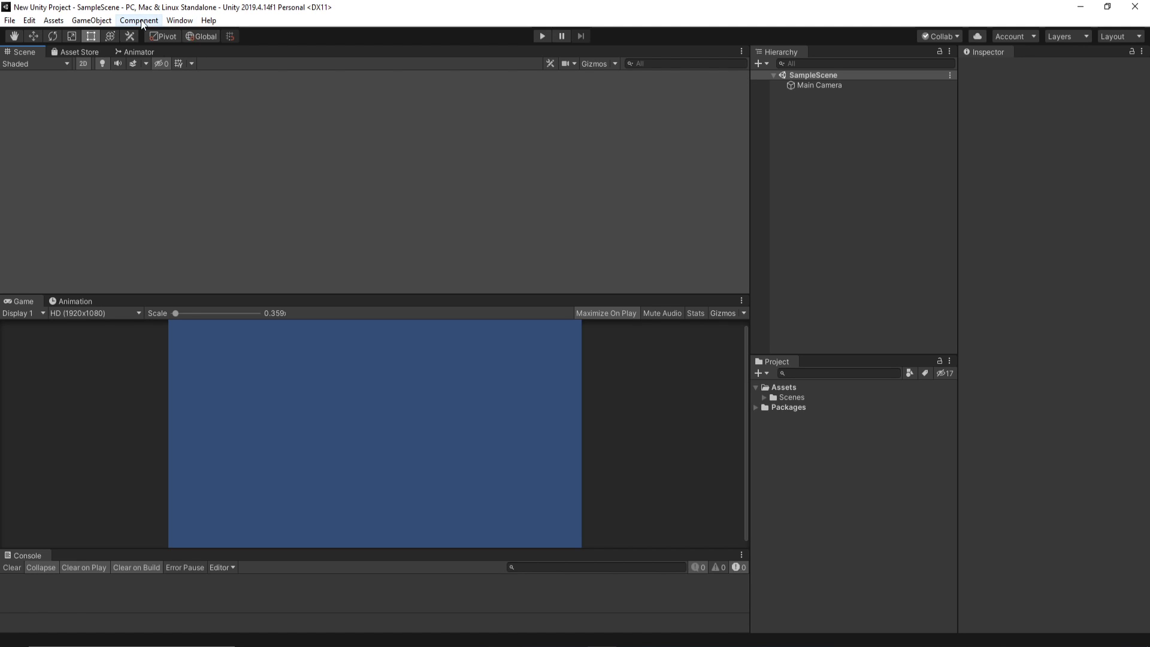
Open Unity's Package Manager and update the 2D PSD Importer package to 2.1.8
{"action": "left_click", "coordinate": [180, 21]}
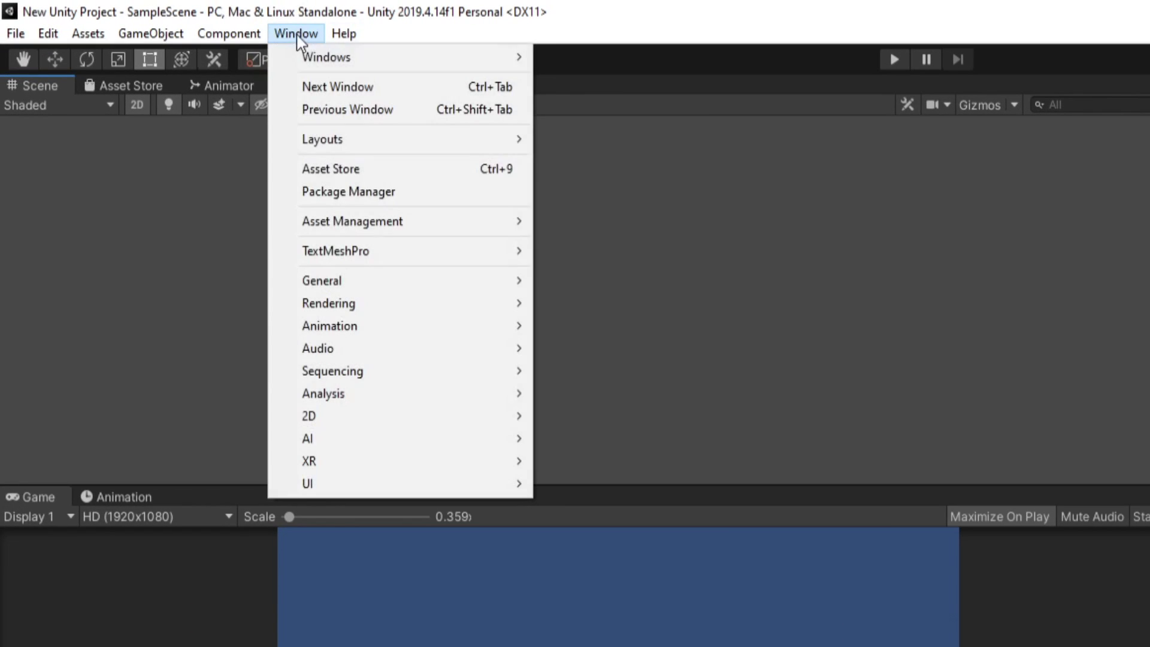
{"action": "left_click", "coordinate": [362, 192]}
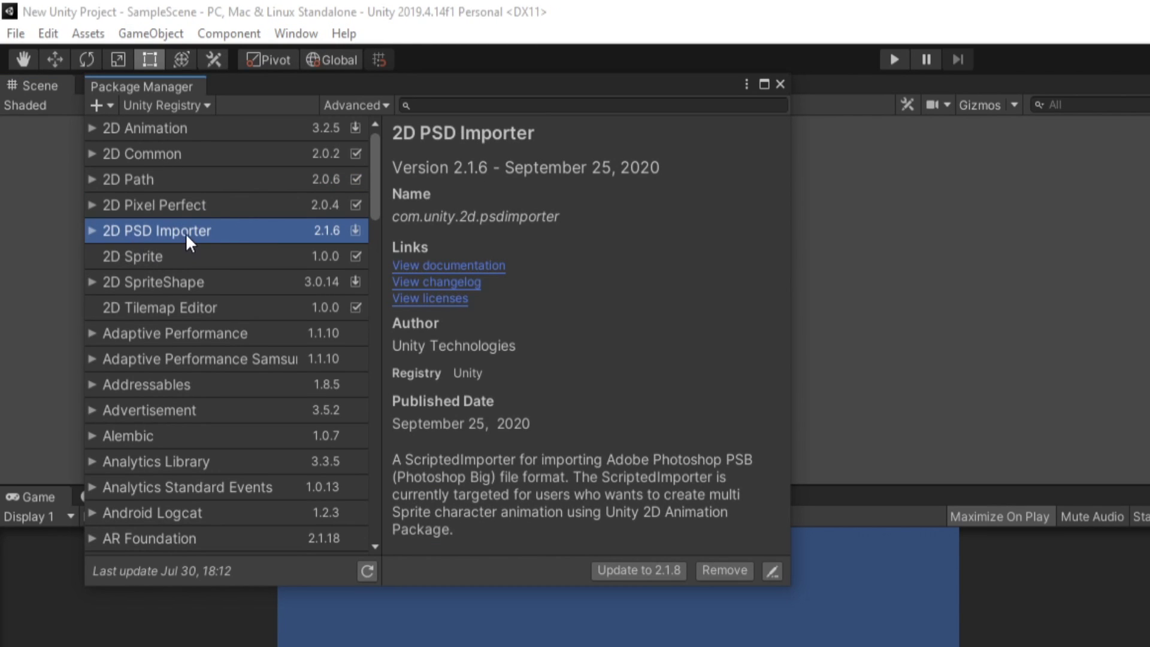
{"action": "left_click", "coordinate": [626, 570]}
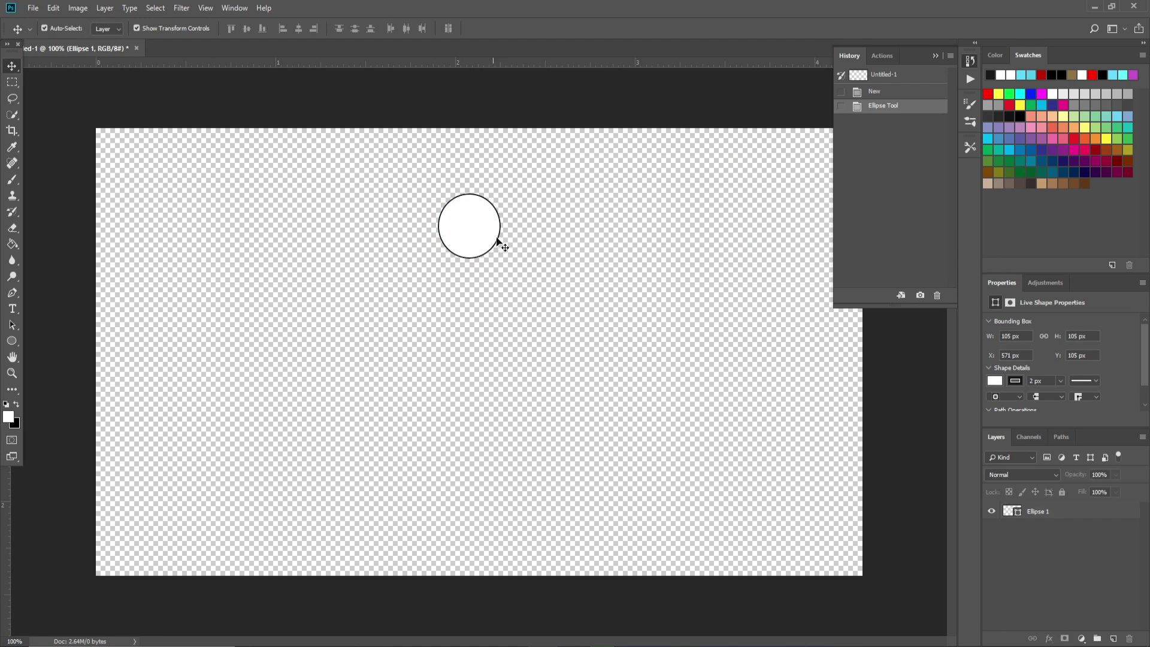
In Photoshop, rename the circle's layer Head and the tall ellipse's layer Torso
{"action": "double_click", "coordinate": [1037, 511]}
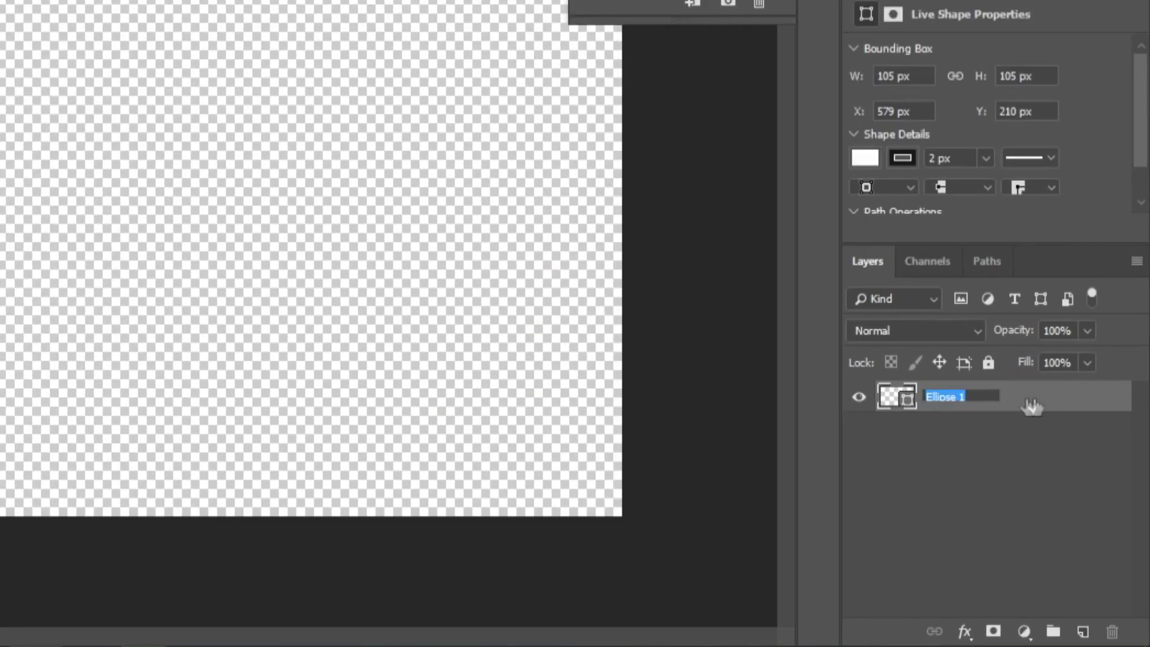
{"action": "type", "text": "Head"}
{"action": "key", "text": "Return"}
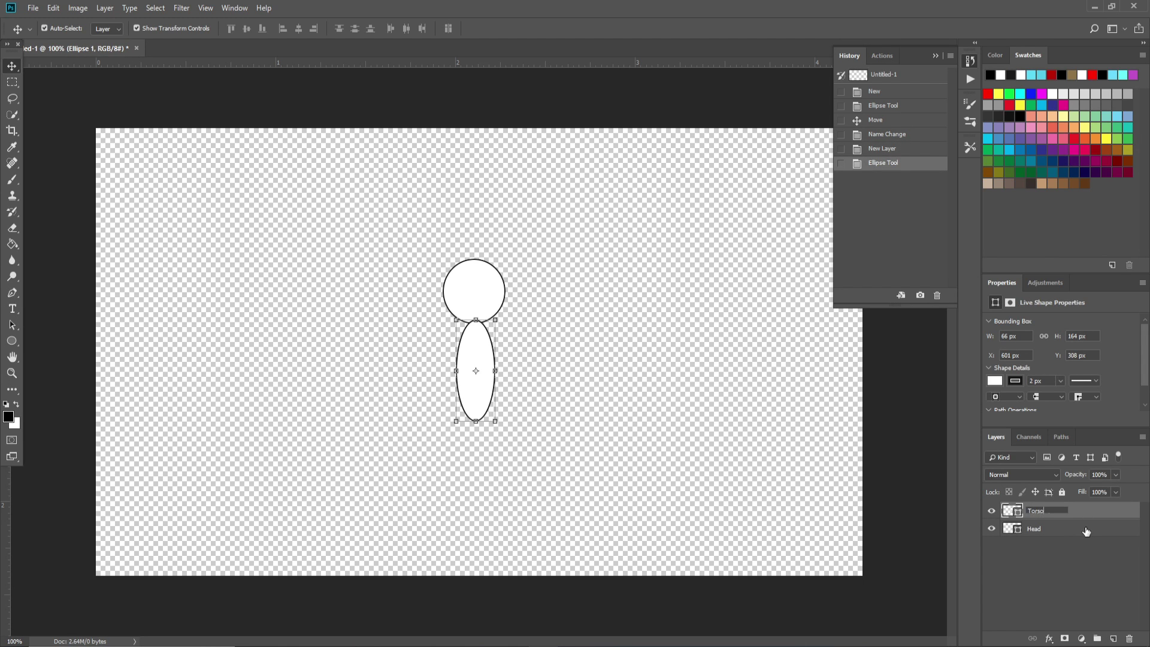
{"action": "type", "text": "Torso"}
{"action": "key", "text": "Return"}
{"action": "left_click", "coordinate": [456, 420]}
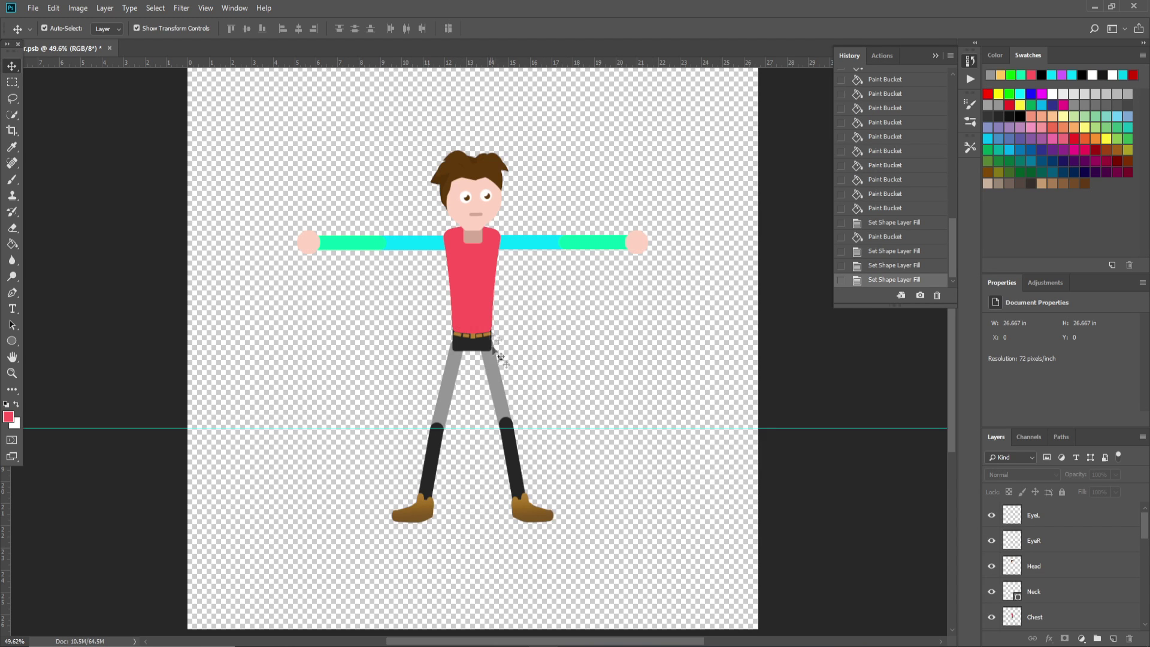
Examine how the character's forearms, biceps and calves are split into separate layers by selecting the individual parts
{"action": "left_click", "coordinate": [353, 247]}
{"action": "left_click", "coordinate": [413, 242]}
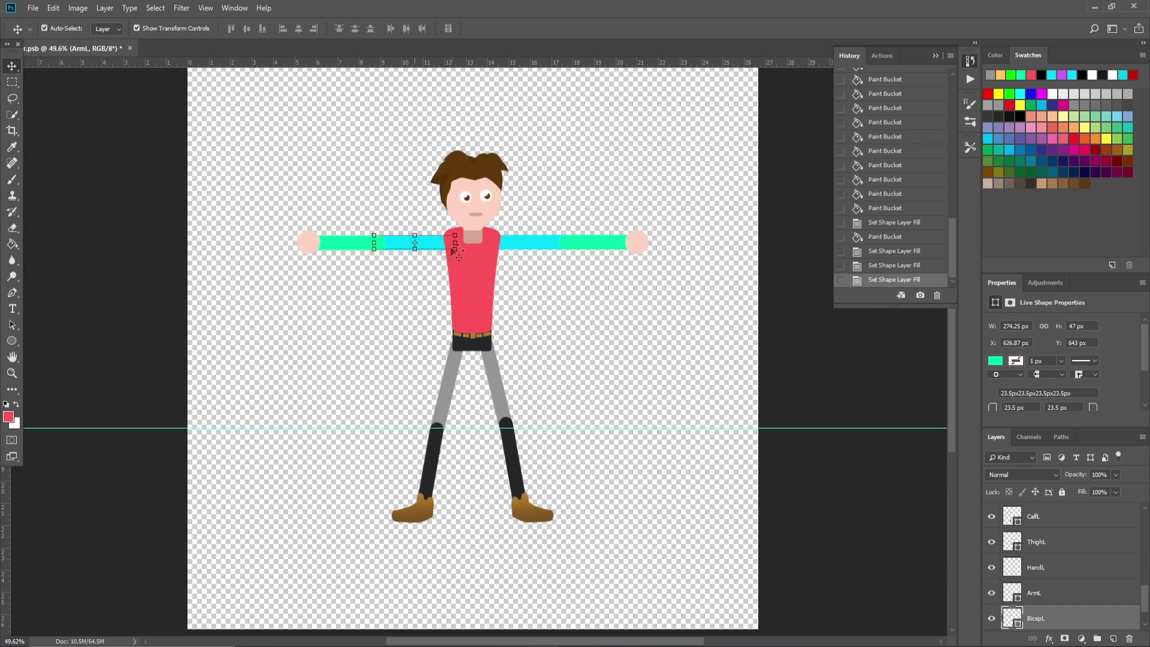
{"action": "left_click", "coordinate": [551, 246]}
{"action": "left_click", "coordinate": [608, 246]}
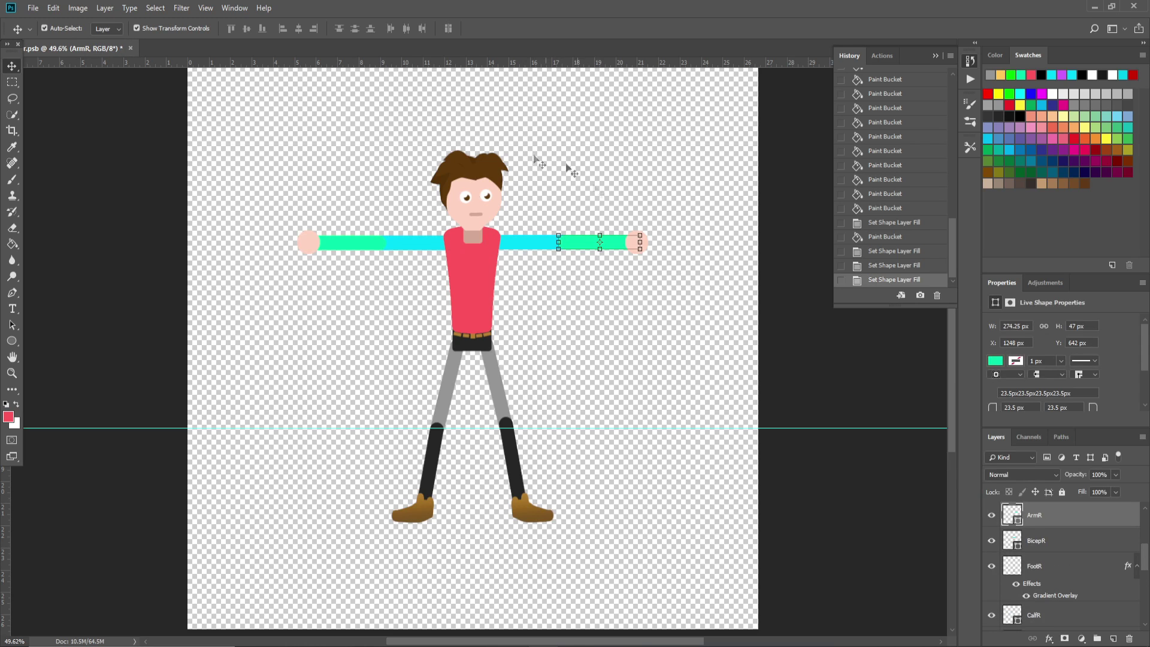
{"action": "left_click", "coordinate": [499, 470]}
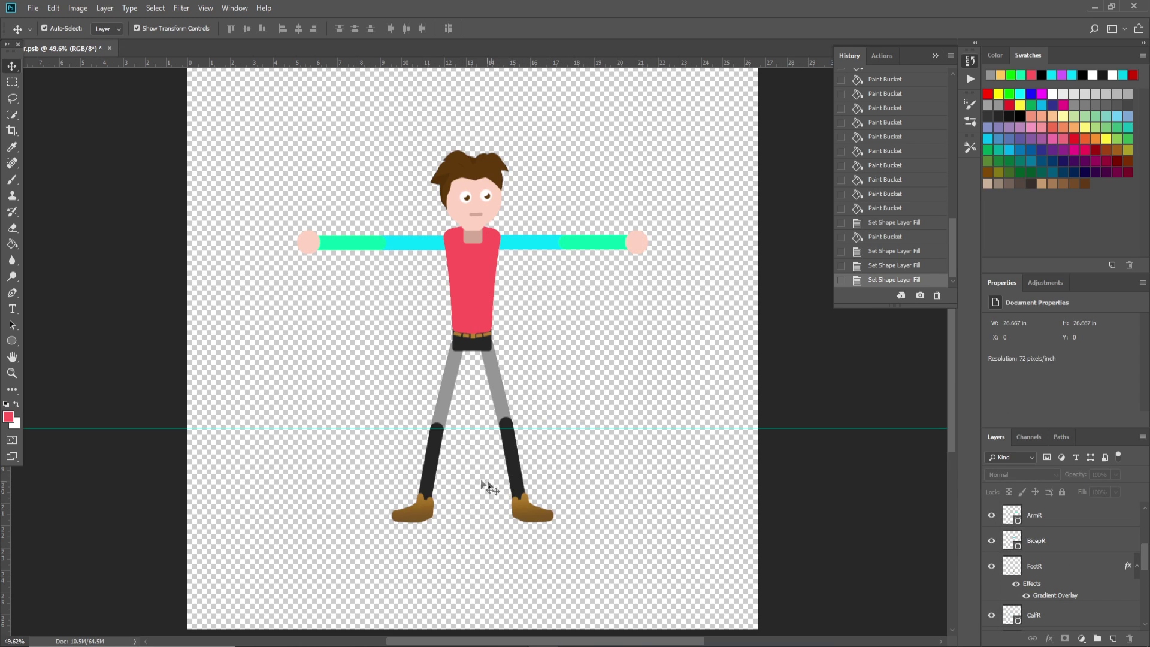
{"action": "left_click", "coordinate": [428, 482]}
{"action": "left_click", "coordinate": [510, 426]}
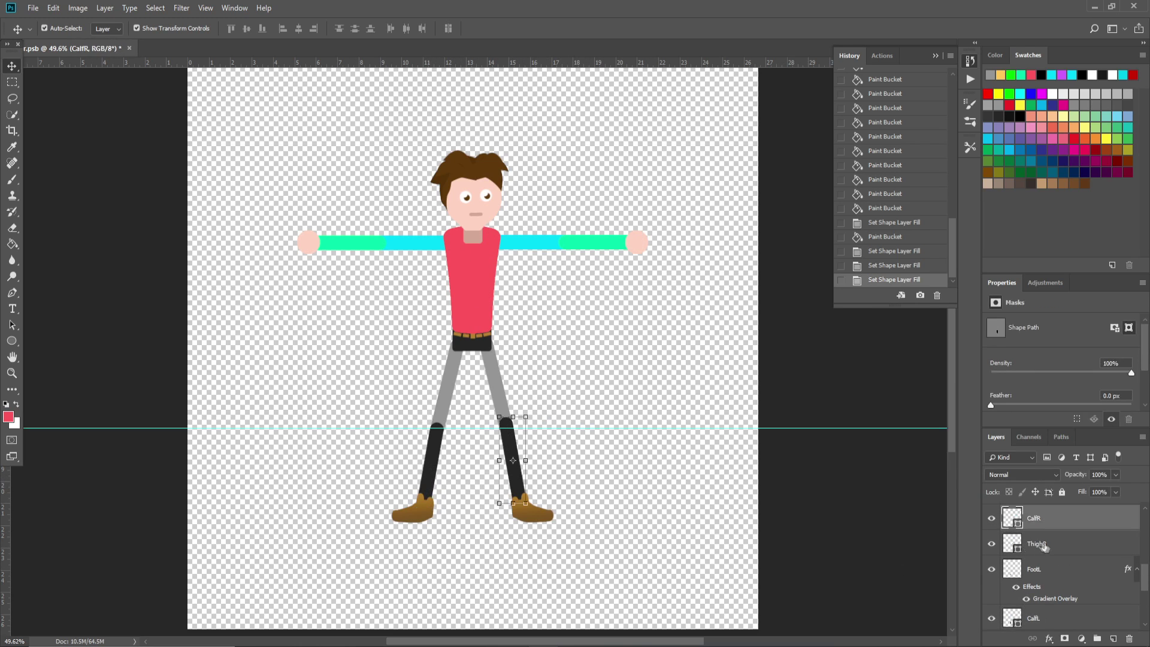
Check the Head layer by hiding and reshowing it, clear the layer selection, and save the character file
{"action": "scroll", "coordinate": [1065, 583], "scroll_direction": "up", "scroll_amount": 4}
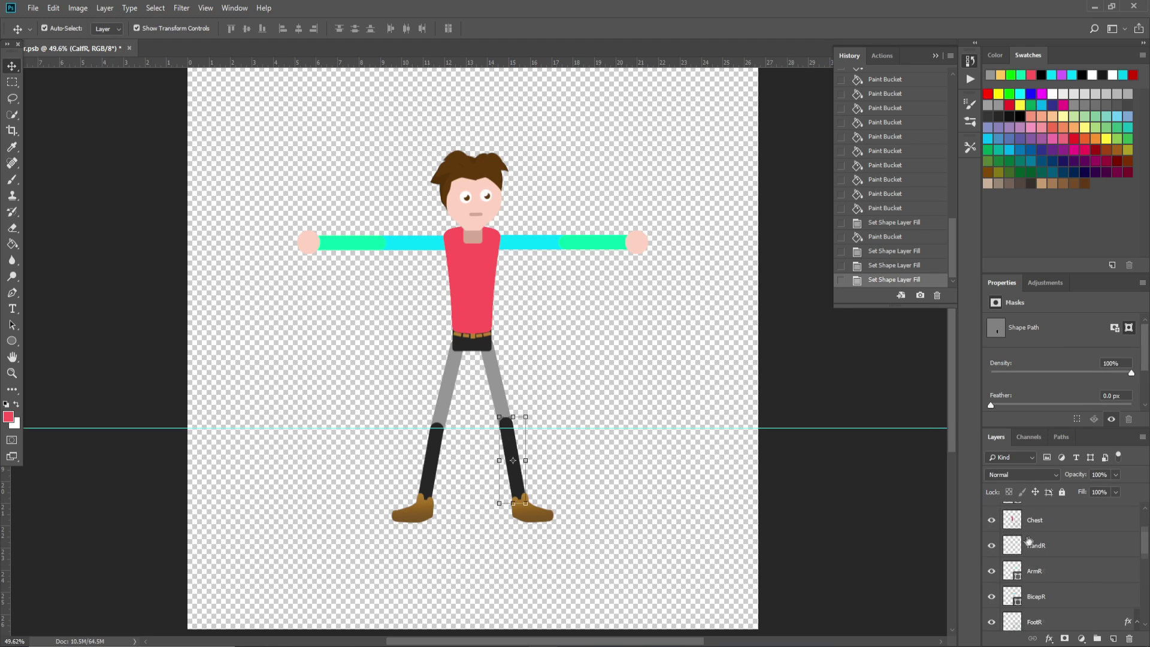
{"action": "scroll", "coordinate": [1028, 541], "scroll_direction": "up", "scroll_amount": 3}
{"action": "left_click", "coordinate": [990, 566]}
{"action": "left_click", "coordinate": [990, 567]}
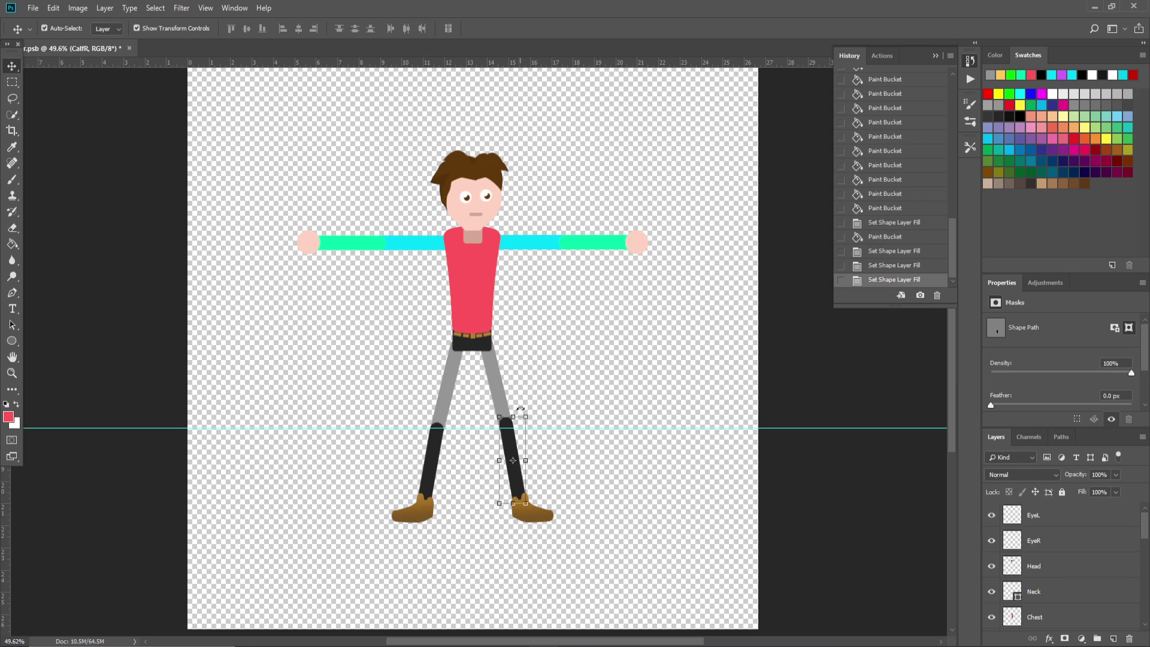
{"action": "left_click", "coordinate": [510, 340]}
{"action": "key", "text": "ctrl+s"}
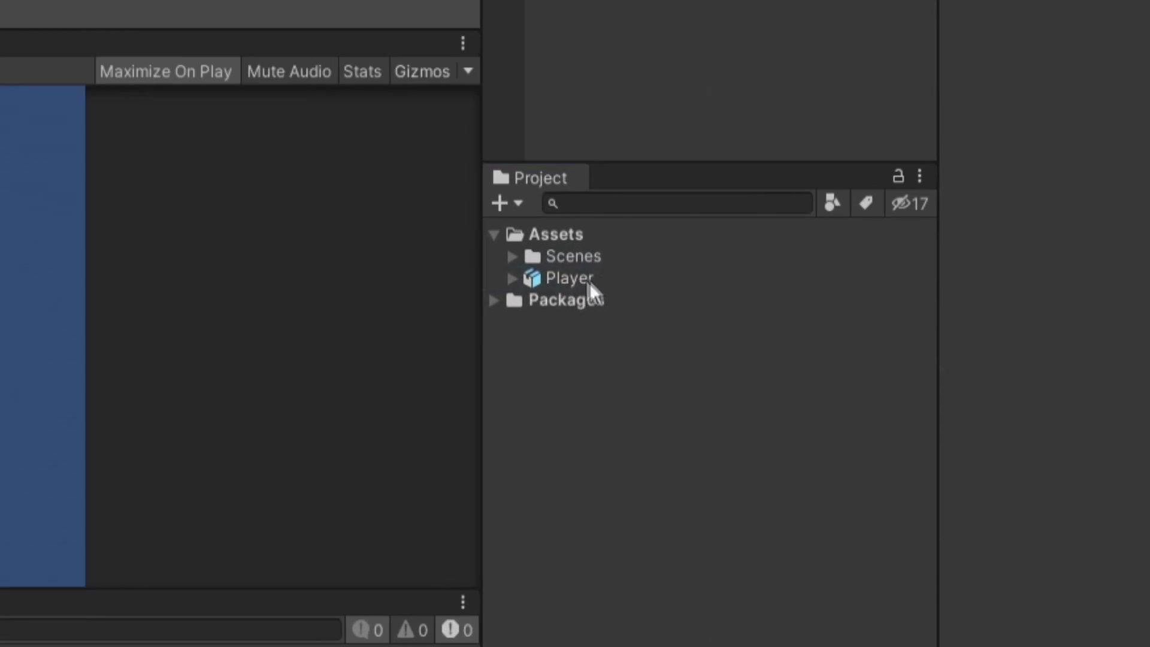
Switch to Unity, expand the imported Player asset and preview its individual body part sprites, starting with ArmL
{"action": "left_click", "coordinate": [795, 408]}
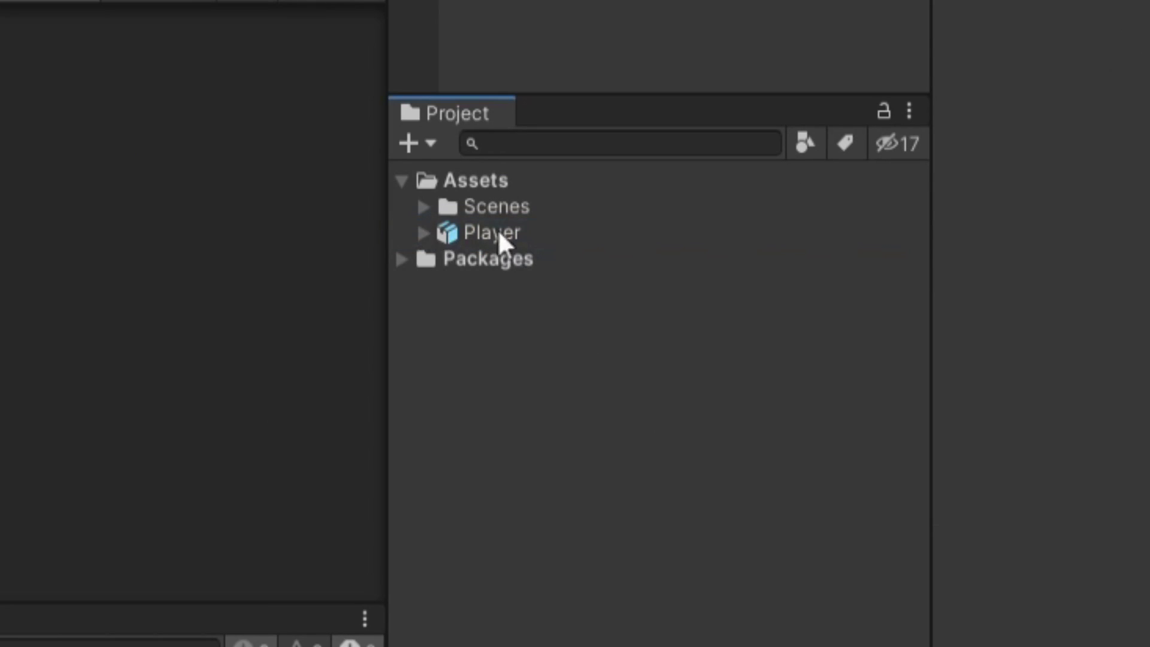
{"action": "left_click", "coordinate": [467, 246]}
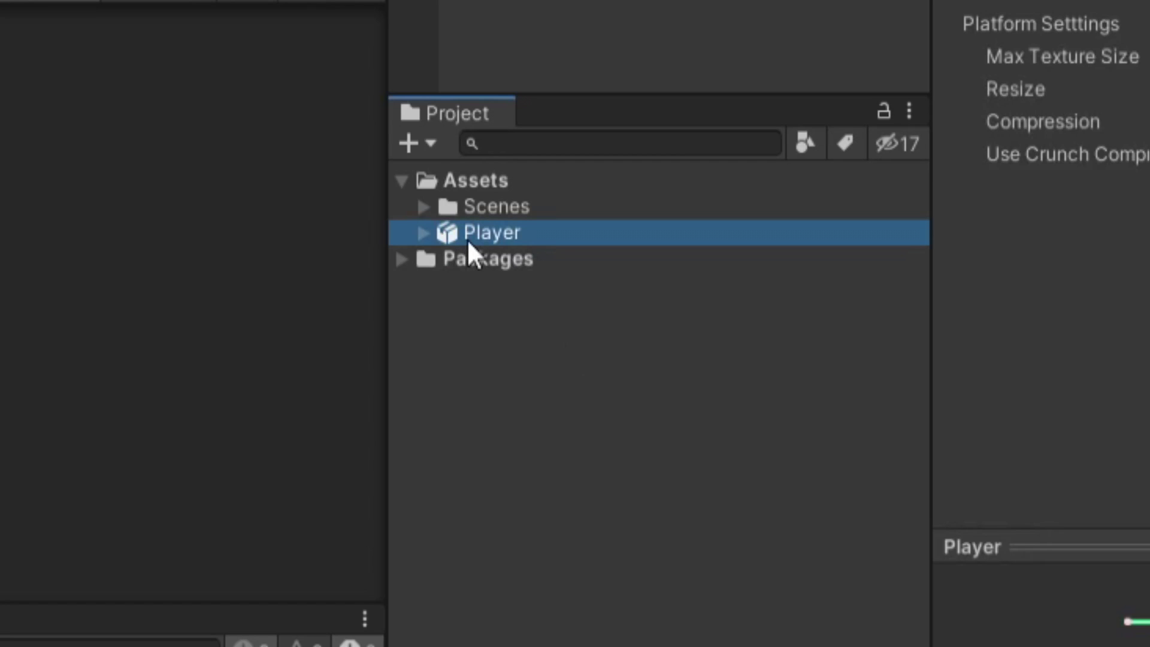
{"action": "left_click", "coordinate": [424, 233]}
{"action": "left_click", "coordinate": [510, 261]}
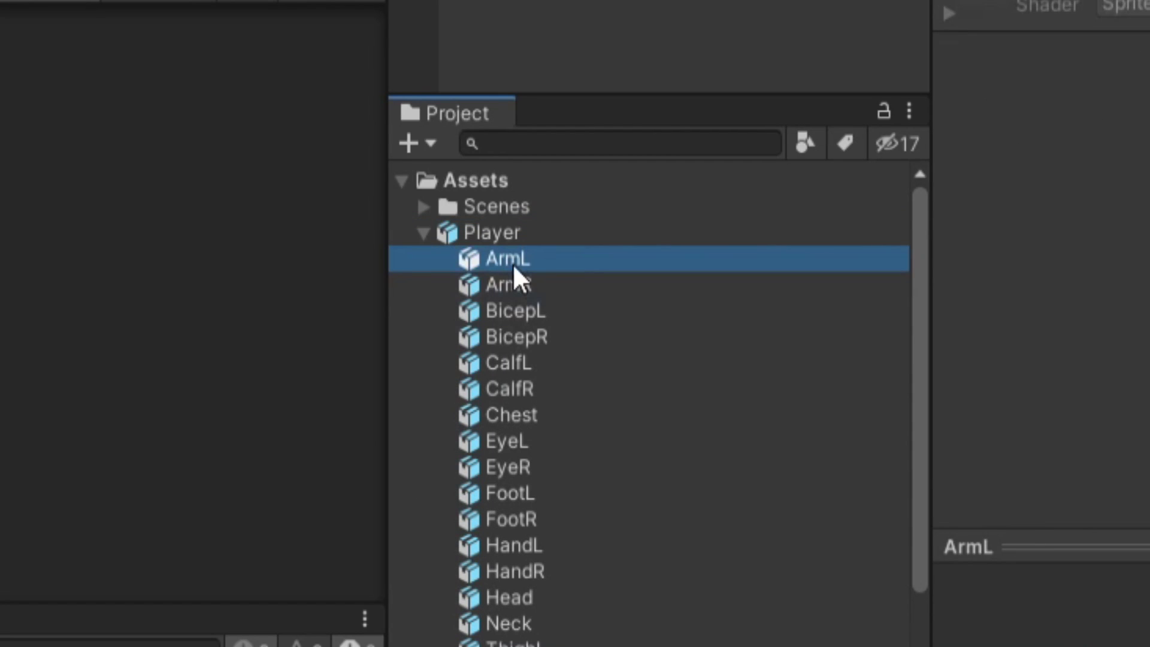
{"action": "key", "text": "Down"}
{"action": "key", "text": "Down"}
{"action": "key", "text": "Down"}
{"action": "scroll", "coordinate": [602, 574], "scroll_direction": "down", "scroll_amount": 2}
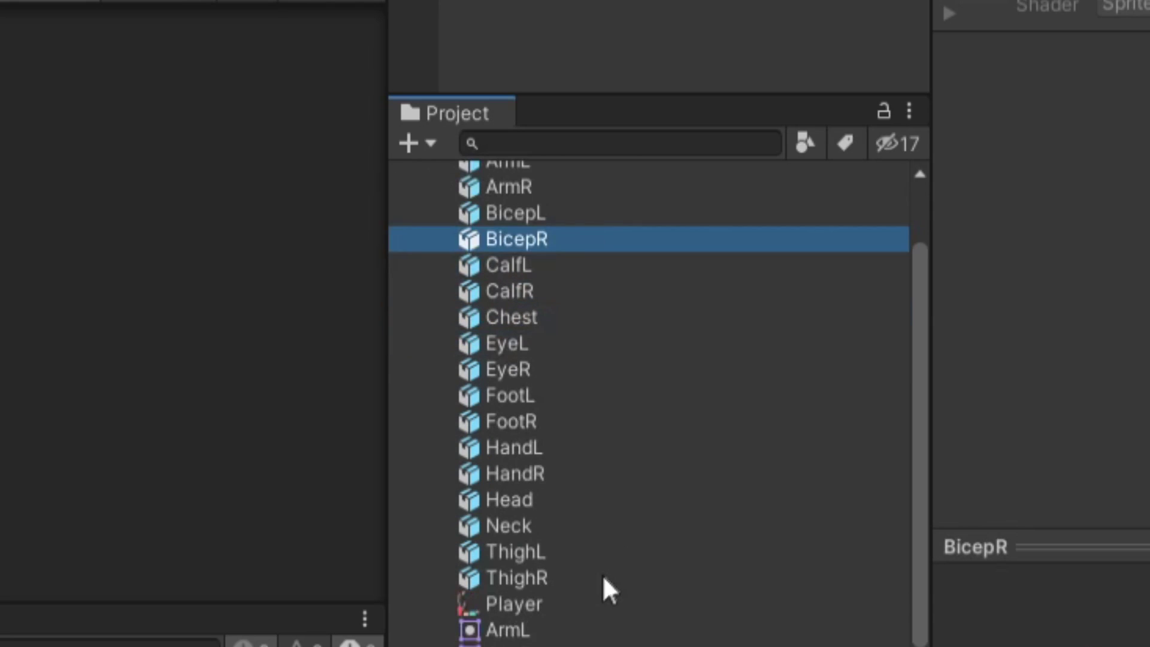
{"action": "left_click", "coordinate": [587, 630]}
{"action": "key", "text": "Down"}
{"action": "key", "text": "Down"}
{"action": "key", "text": "Down"}
{"action": "key", "text": "Down"}
{"action": "key", "text": "Down"}
{"action": "key", "text": "Down"}
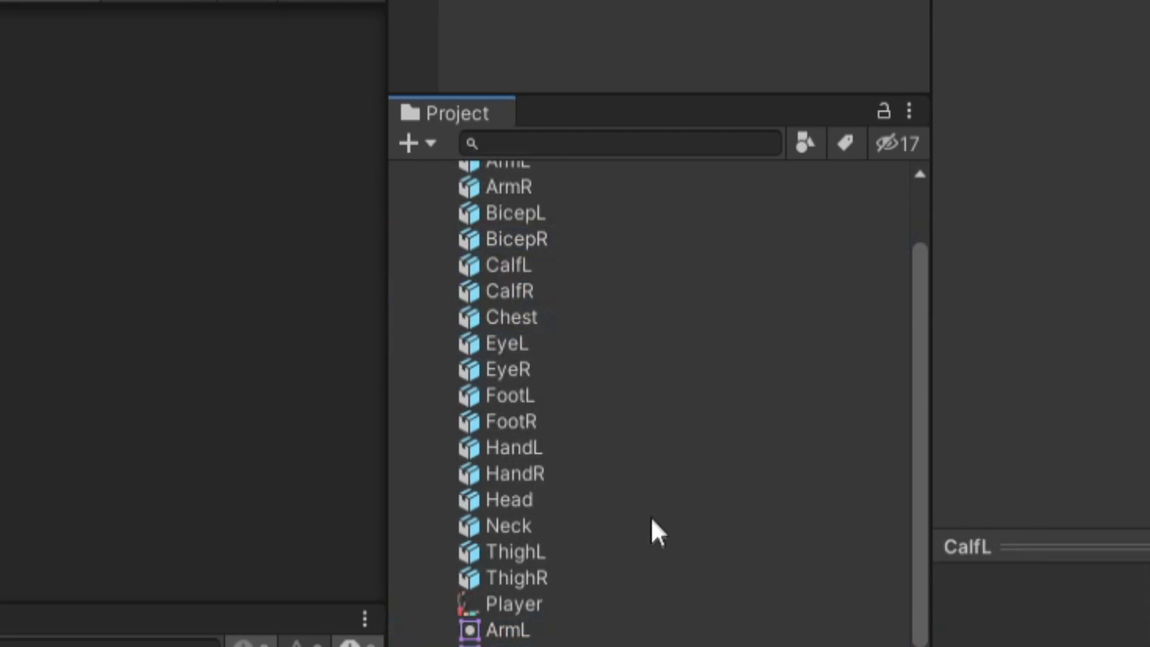
{"action": "key", "text": "Down"}
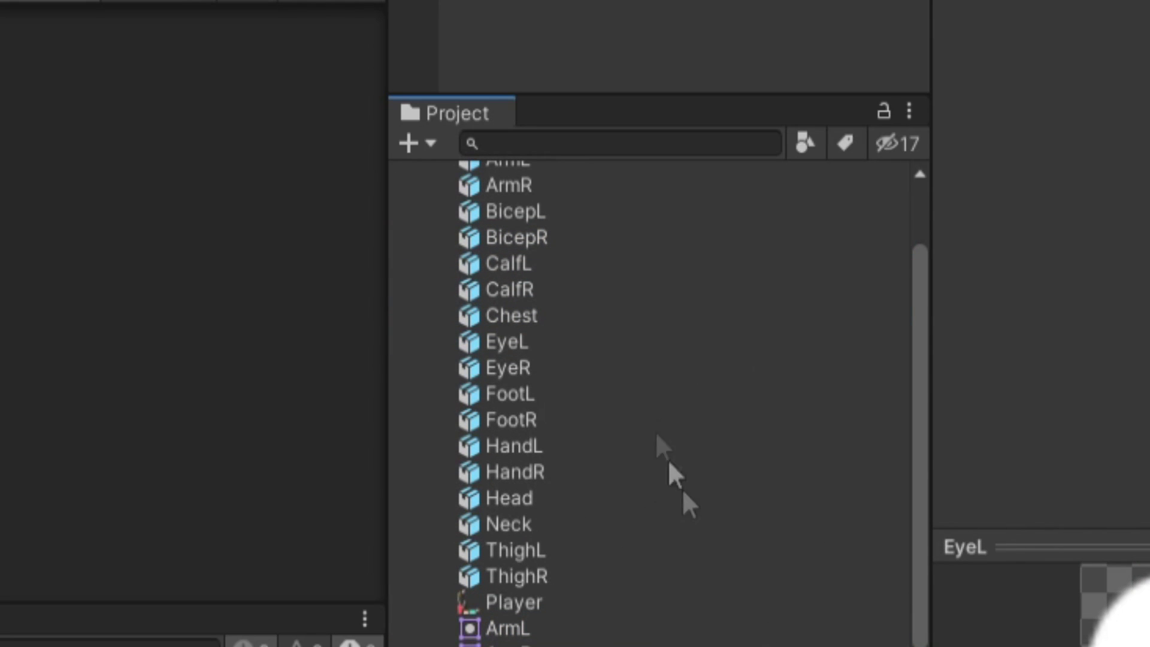
{"action": "scroll", "coordinate": [622, 569], "scroll_direction": "up", "scroll_amount": 3}
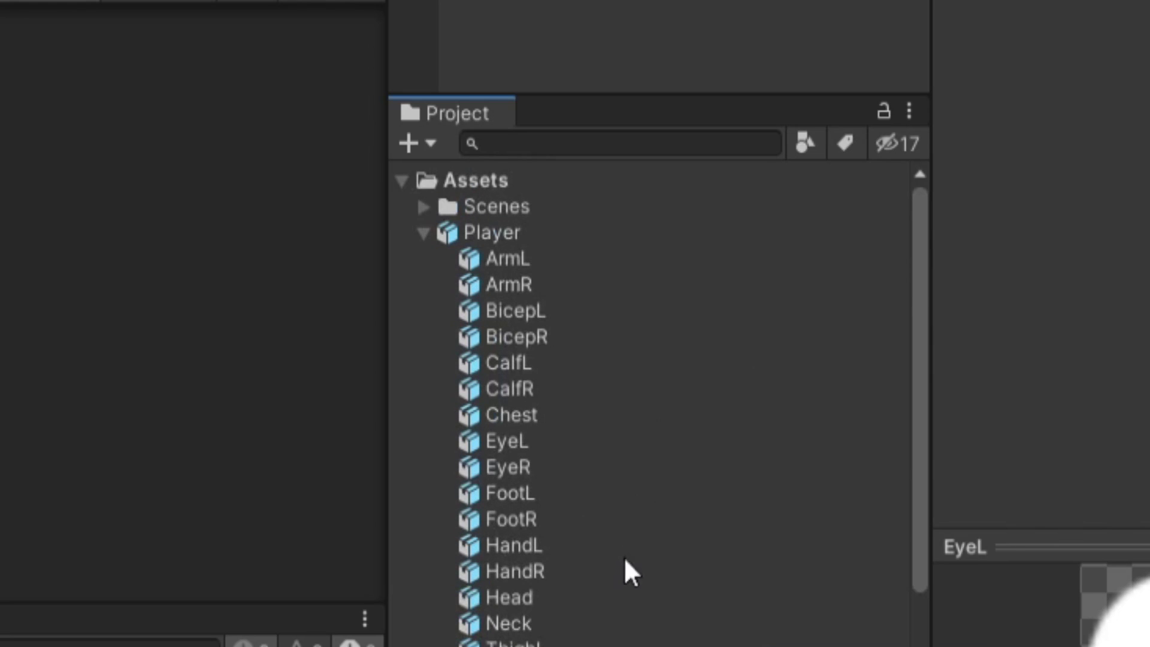
Set the Mesh Type to Full Rect in the Player asset's import settings
{"action": "left_click", "coordinate": [510, 231]}
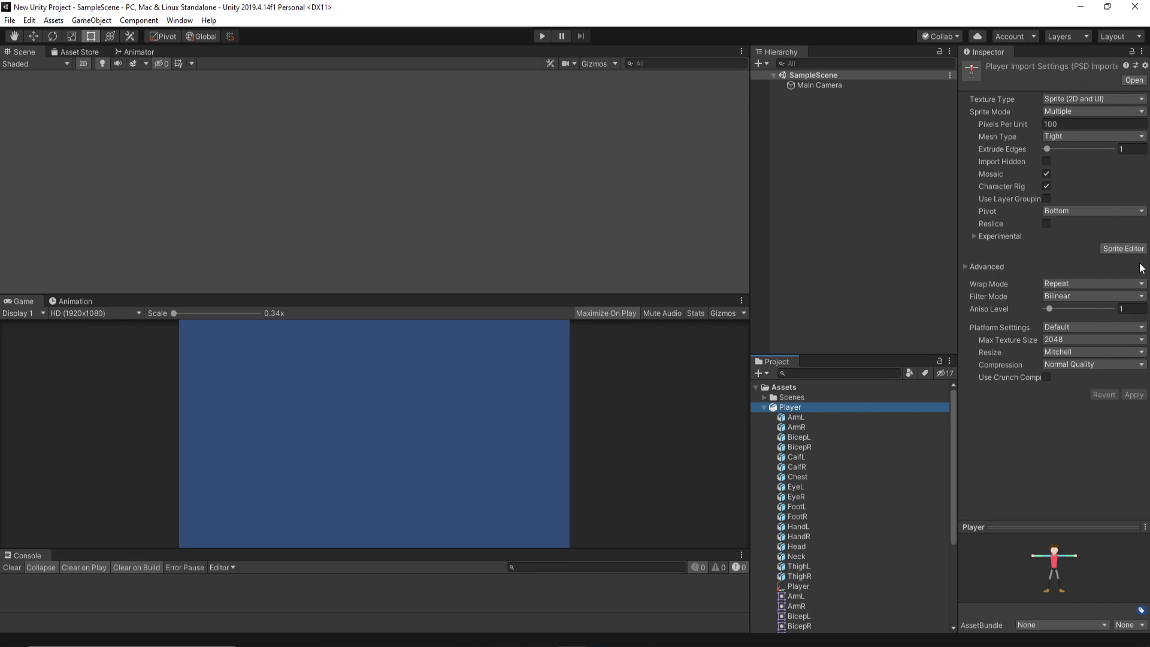
{"action": "left_click", "coordinate": [1123, 248]}
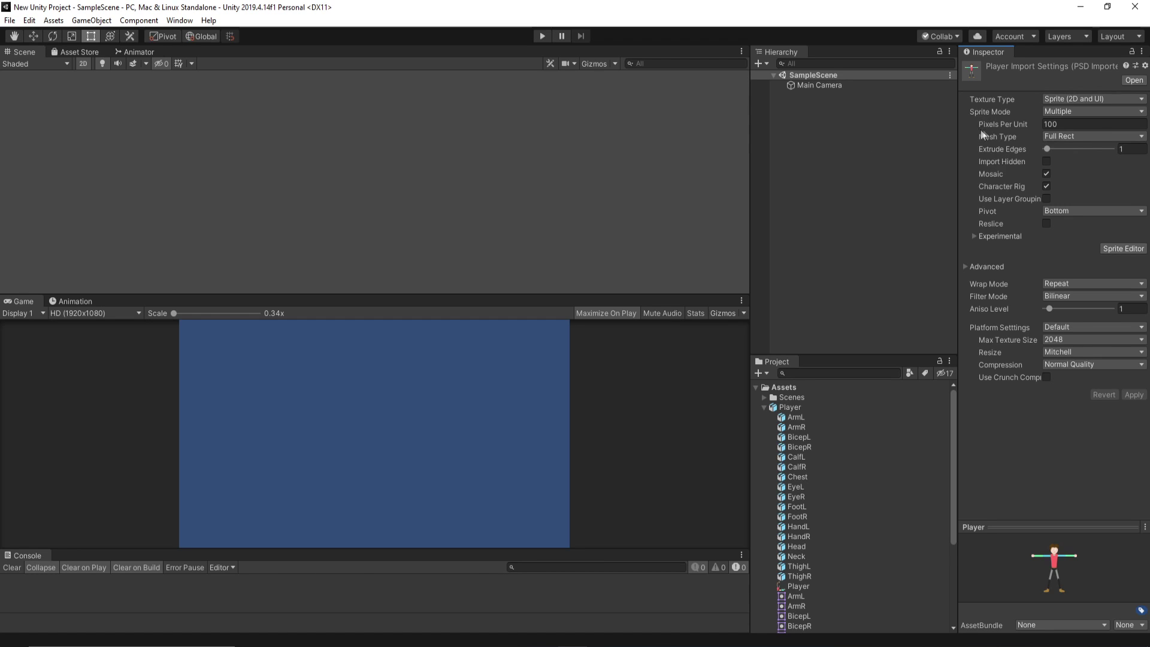
{"action": "left_click", "coordinate": [1069, 137]}
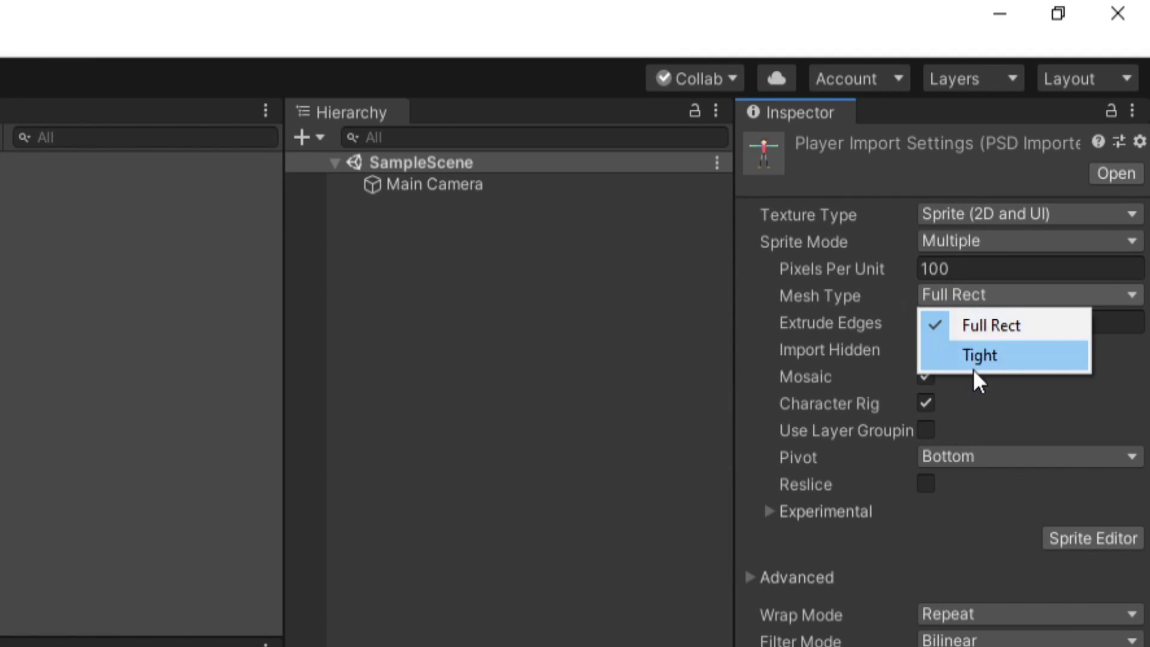
{"action": "left_click", "coordinate": [987, 329]}
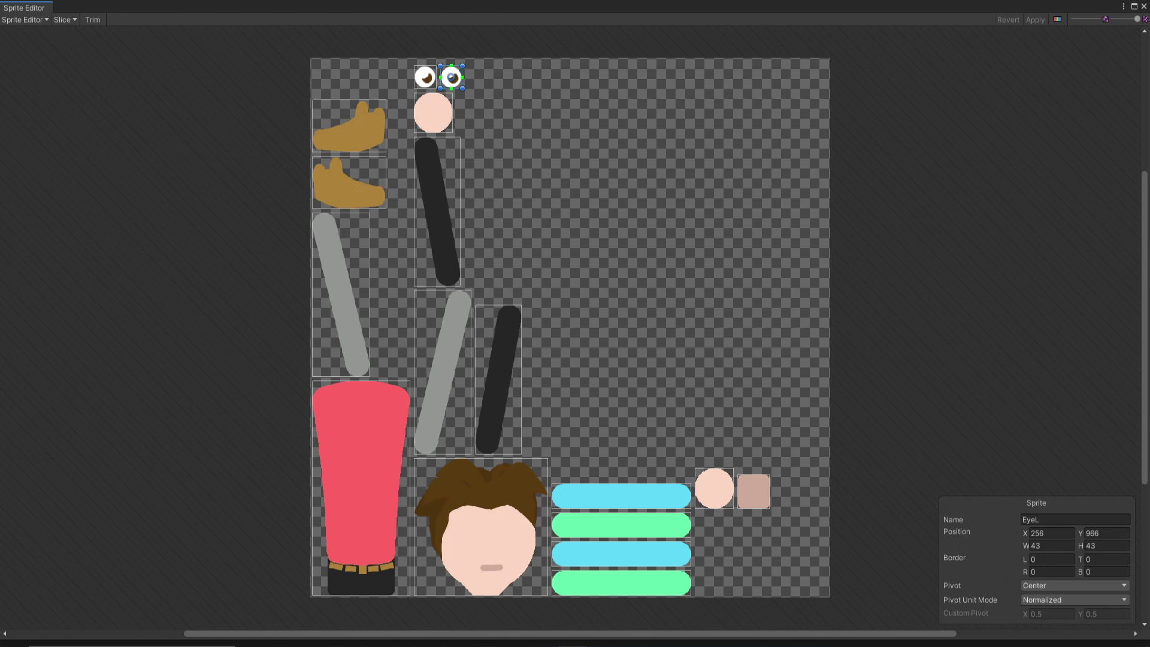
Close the Sprite Editor, place the Player asset in the scene, and reselect the asset to show its import settings
{"action": "left_click", "coordinate": [1143, 6]}
{"action": "left_click_drag", "start_coordinate": [828, 405], "coordinate": [488, 168]}
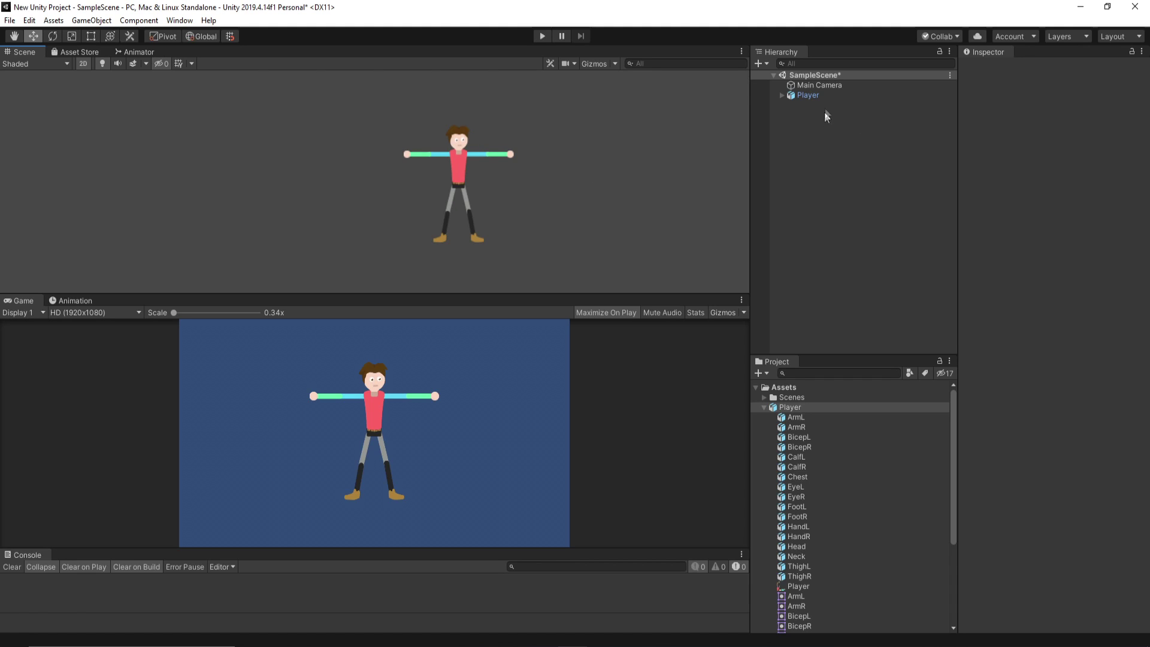
{"action": "left_click", "coordinate": [822, 96]}
{"action": "left_click", "coordinate": [802, 407]}
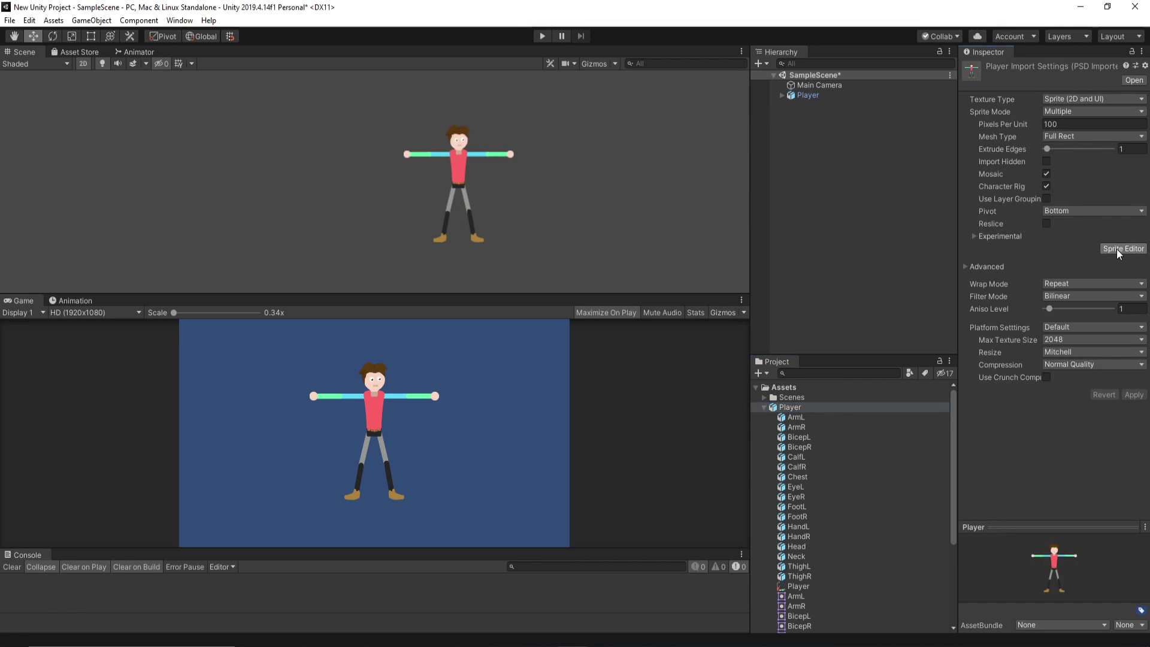
Open the Player asset's sprites in the Skinning Editor
{"action": "left_click", "coordinate": [1117, 248]}
{"action": "left_click", "coordinate": [23, 23]}
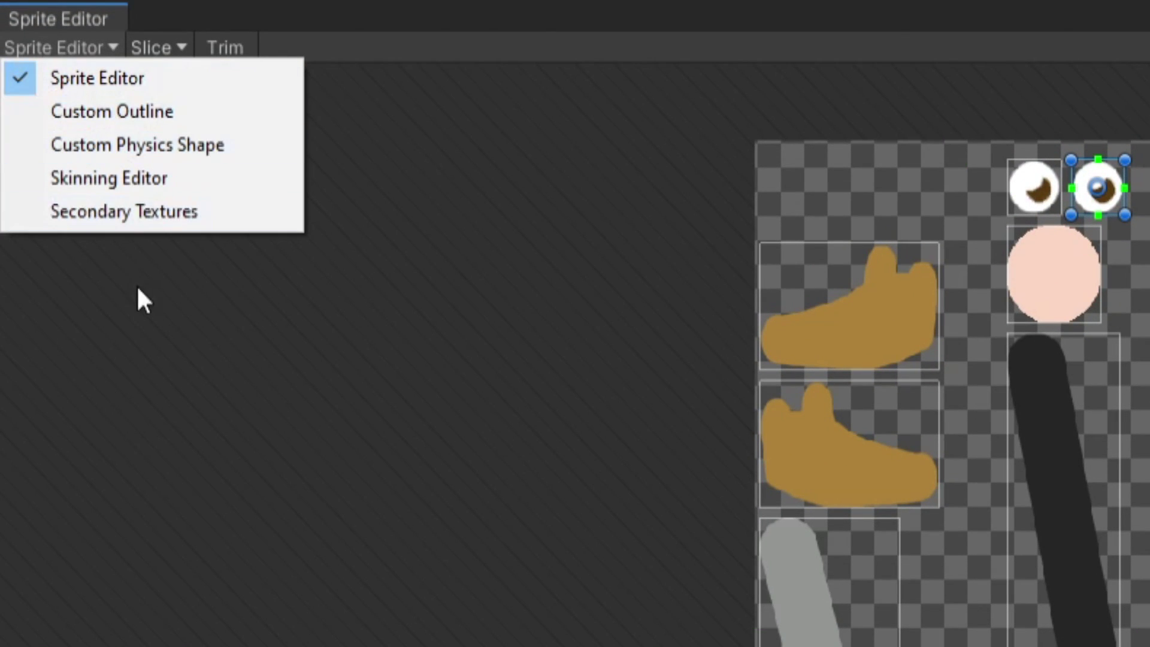
{"action": "left_click", "coordinate": [124, 180]}
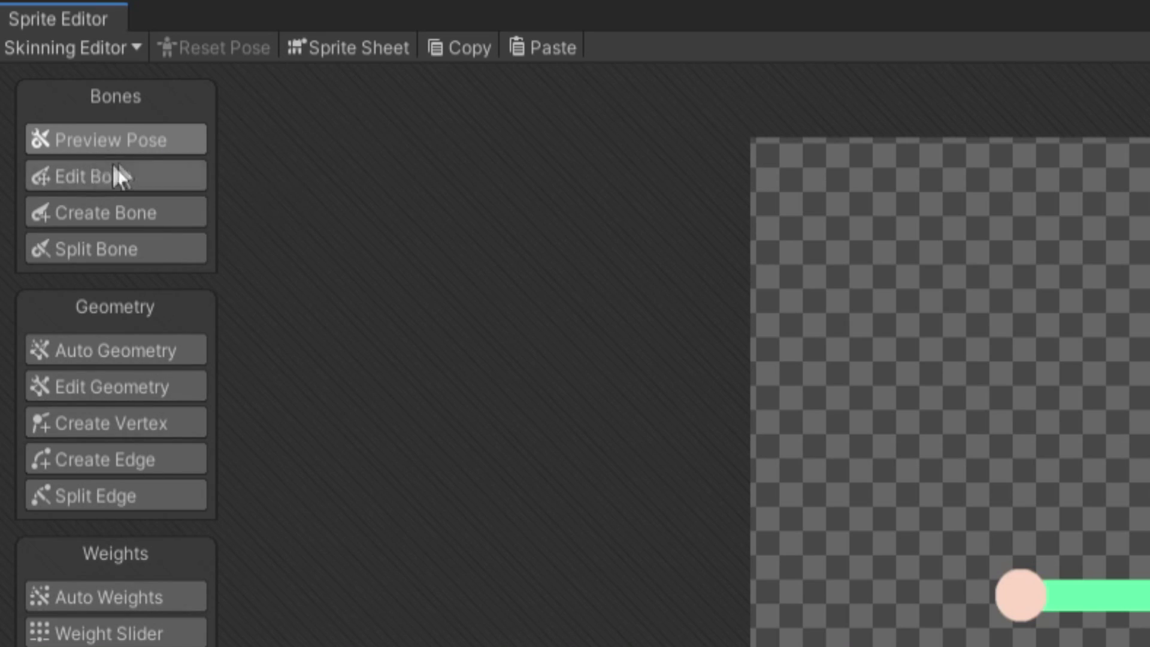
Create two spine bones in a chain from the hips to mid-torso and on to the base of the neck
{"action": "left_click", "coordinate": [100, 216]}
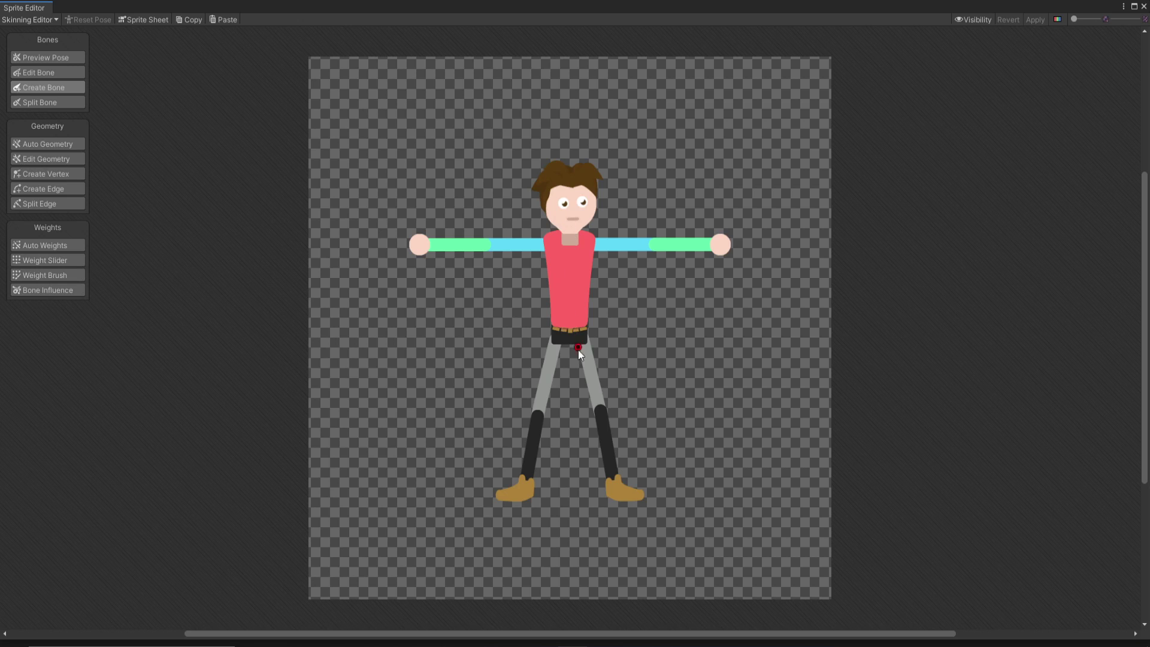
{"action": "left_click", "coordinate": [568, 291]}
{"action": "right_click", "coordinate": [572, 252]}
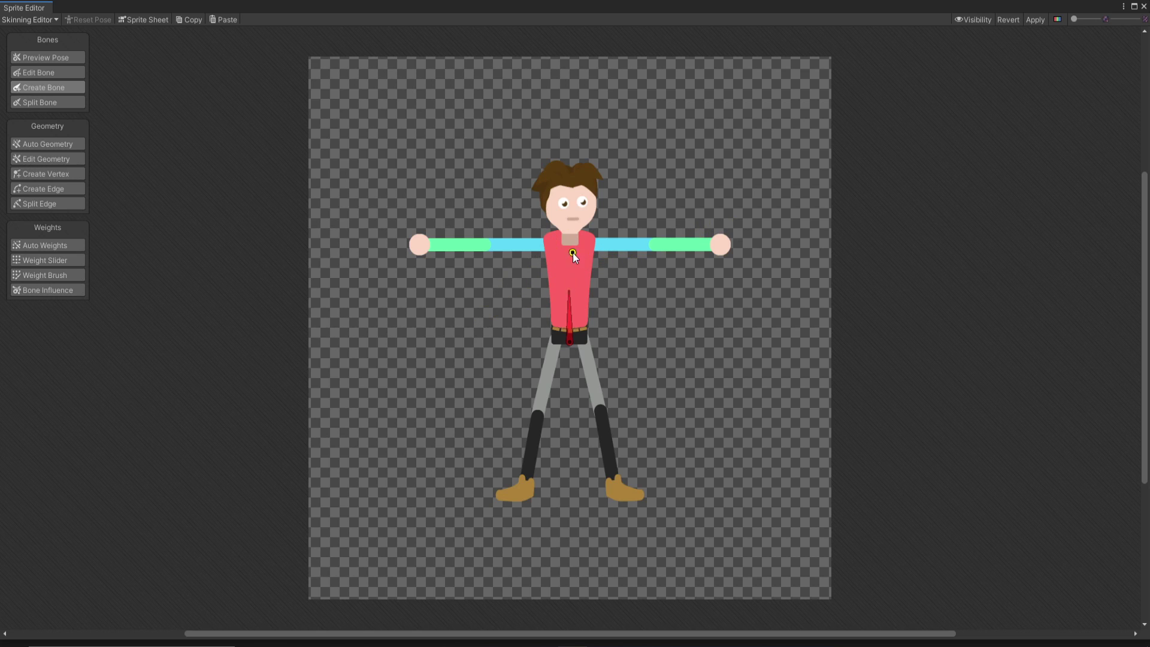
{"action": "left_click", "coordinate": [570, 291]}
{"action": "mouse_move", "coordinate": [569, 239]}
{"action": "left_mouse_down"}
{"action": "mouse_move", "coordinate": [542, 248]}
{"action": "mouse_move", "coordinate": [598, 252]}
{"action": "mouse_move", "coordinate": [557, 236]}
{"action": "mouse_move", "coordinate": [569, 238]}
{"action": "left_mouse_up"}
{"action": "right_click", "coordinate": [569, 239]}
With the upper spine bone as parent, create upper arm, forearm and hand bones along the arm on the image's left side
{"action": "left_click", "coordinate": [571, 263]}
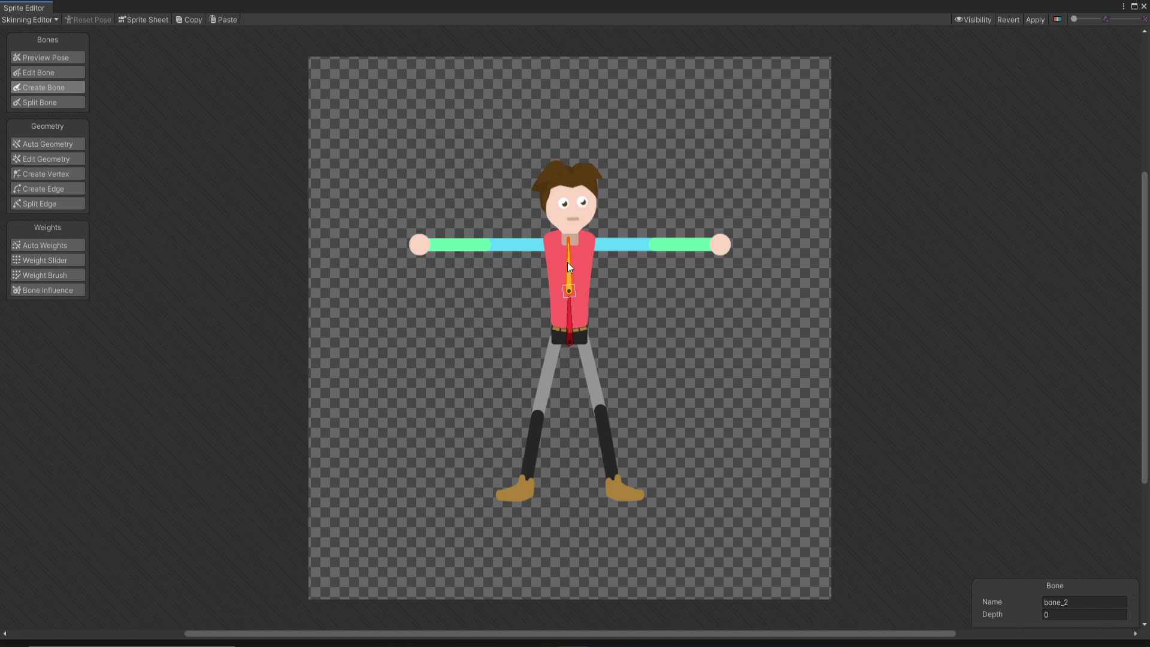
{"action": "right_click", "coordinate": [566, 267]}
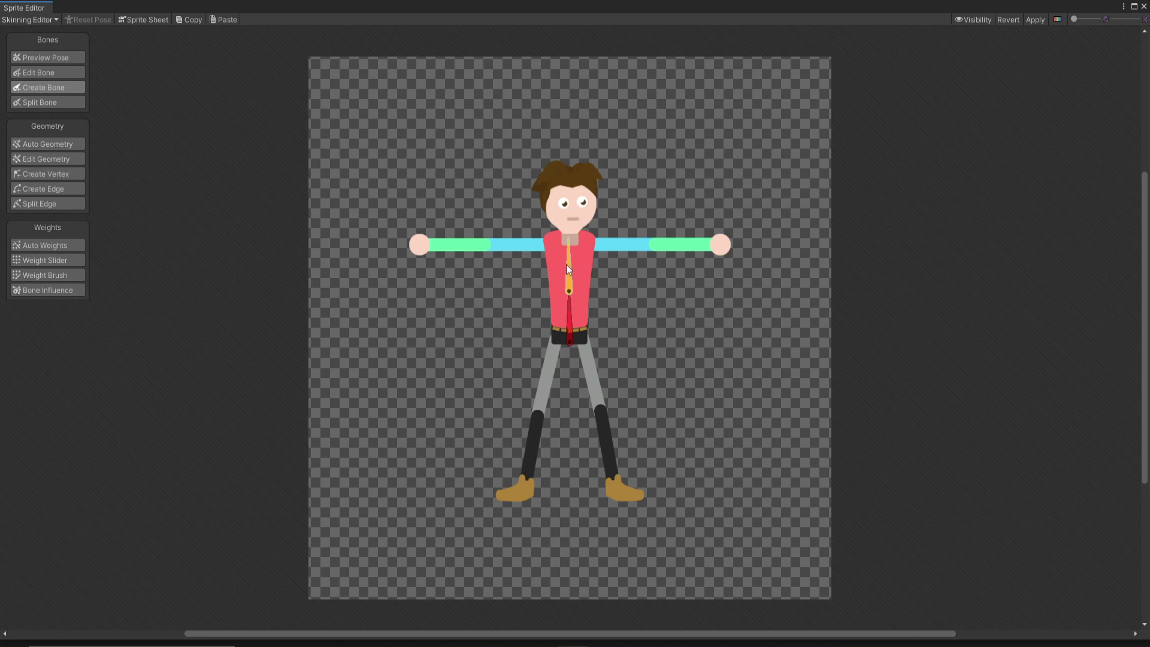
{"action": "left_click", "coordinate": [568, 267]}
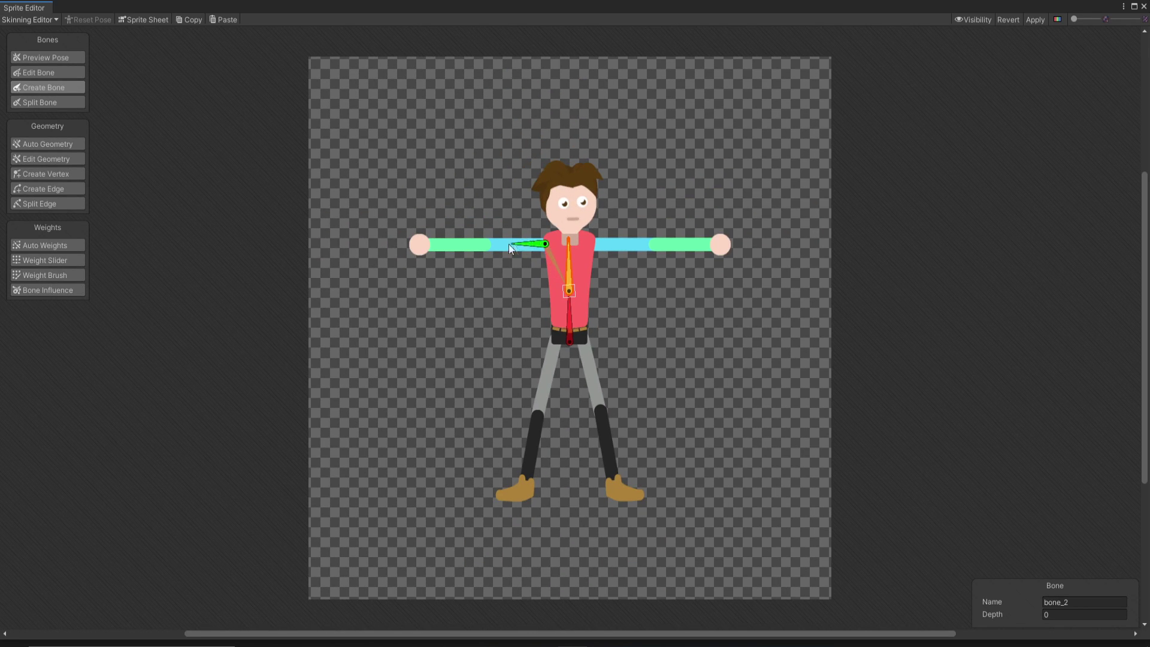
{"action": "left_click", "coordinate": [493, 243]}
{"action": "left_click", "coordinate": [433, 245]}
{"action": "left_click", "coordinate": [409, 245]}
{"action": "right_click", "coordinate": [410, 245]}
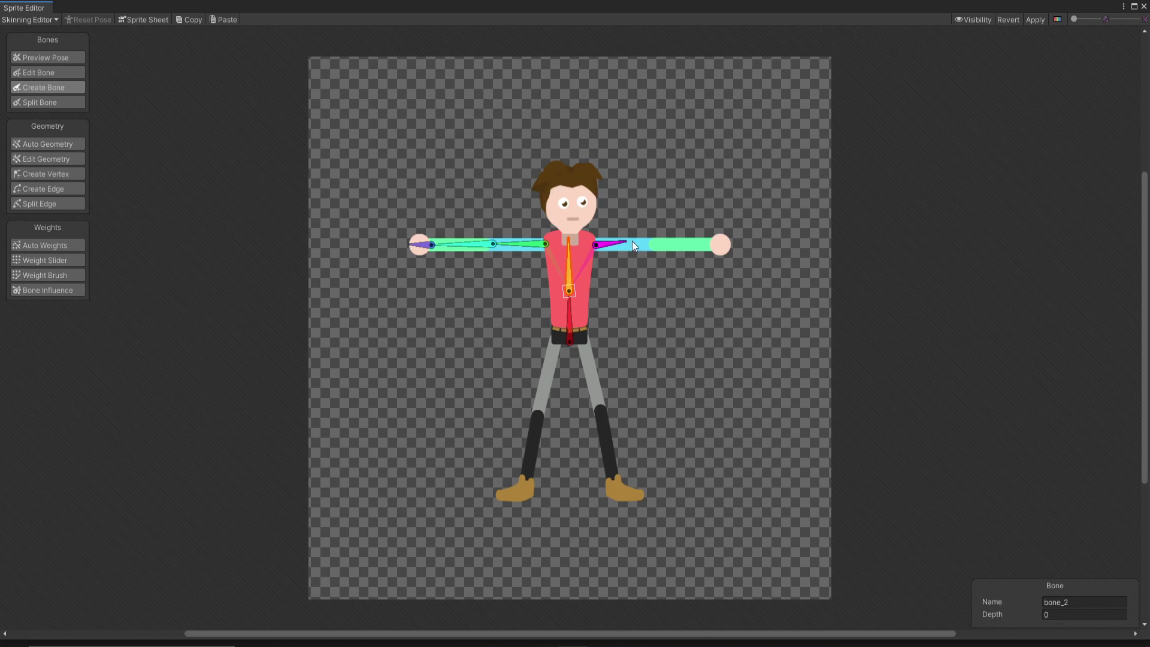
Create the matching upper arm, forearm and hand bones for the opposite arm, and end the bone chain
{"action": "left_click", "coordinate": [648, 243]}
{"action": "left_click", "coordinate": [708, 244]}
{"action": "left_click", "coordinate": [729, 244]}
{"action": "right_click", "coordinate": [571, 335]}
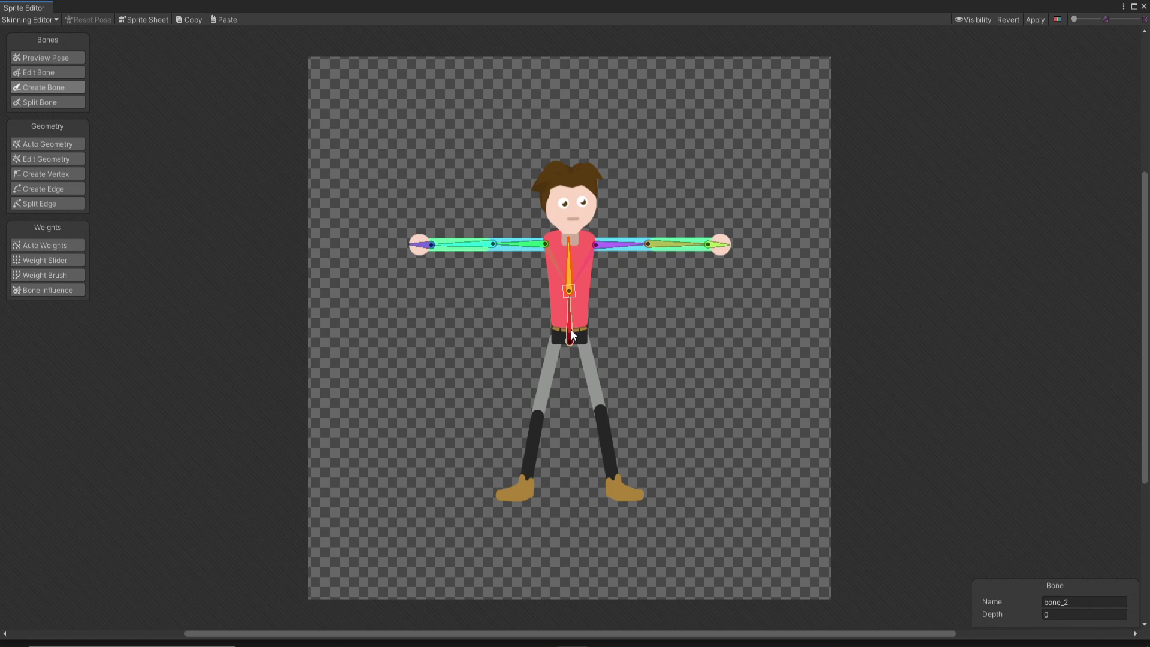
With the hip bone as parent, create thigh, calf and foot bones for the leg on the image's left side
{"action": "left_click", "coordinate": [571, 330]}
{"action": "left_click", "coordinate": [553, 345]}
{"action": "left_click", "coordinate": [538, 405]}
{"action": "left_click", "coordinate": [527, 475]}
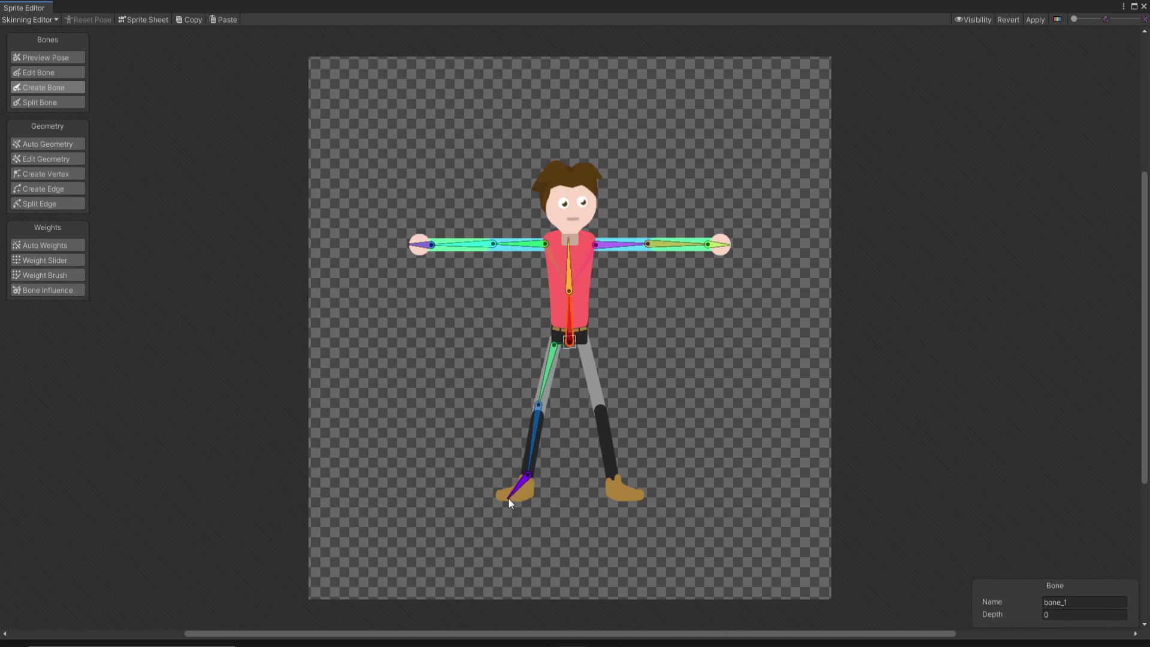
{"action": "left_click", "coordinate": [514, 498]}
{"action": "right_click", "coordinate": [515, 499]}
Create the opposite leg's bones with joints at the hip, knee and ankle
{"action": "left_click", "coordinate": [584, 348]}
{"action": "left_click", "coordinate": [599, 406]}
{"action": "left_click", "coordinate": [611, 478]}
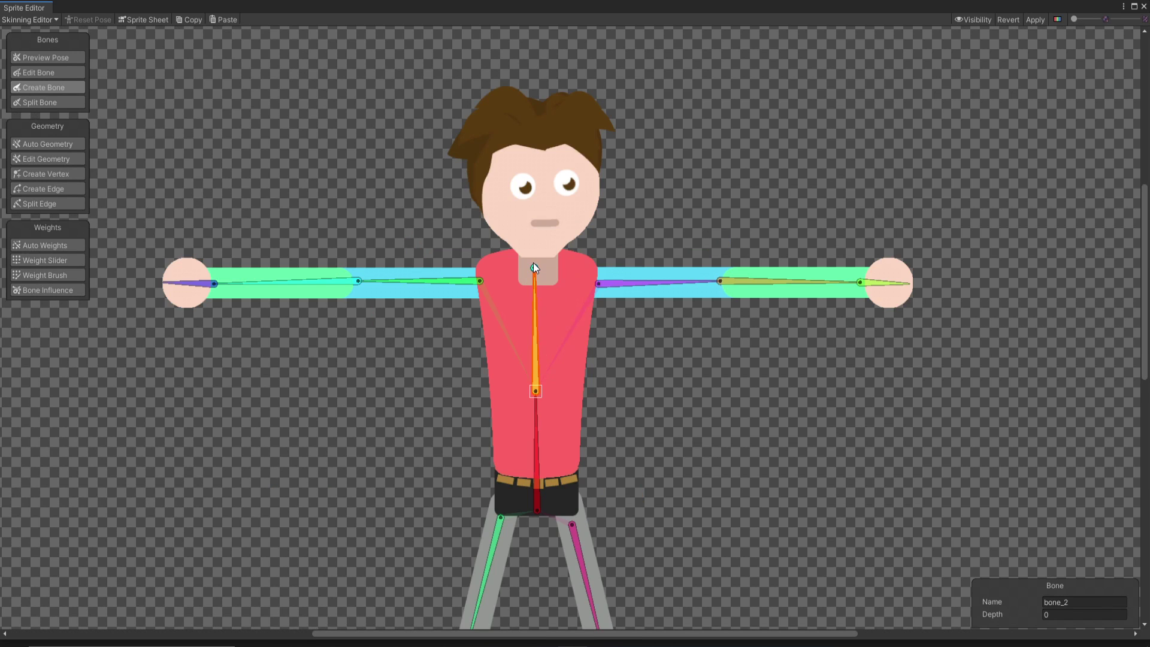
Create a head bone from the neck with a small child bone in each eye, and apply the skeleton
{"action": "left_click", "coordinate": [534, 267]}
{"action": "left_click", "coordinate": [537, 157]}
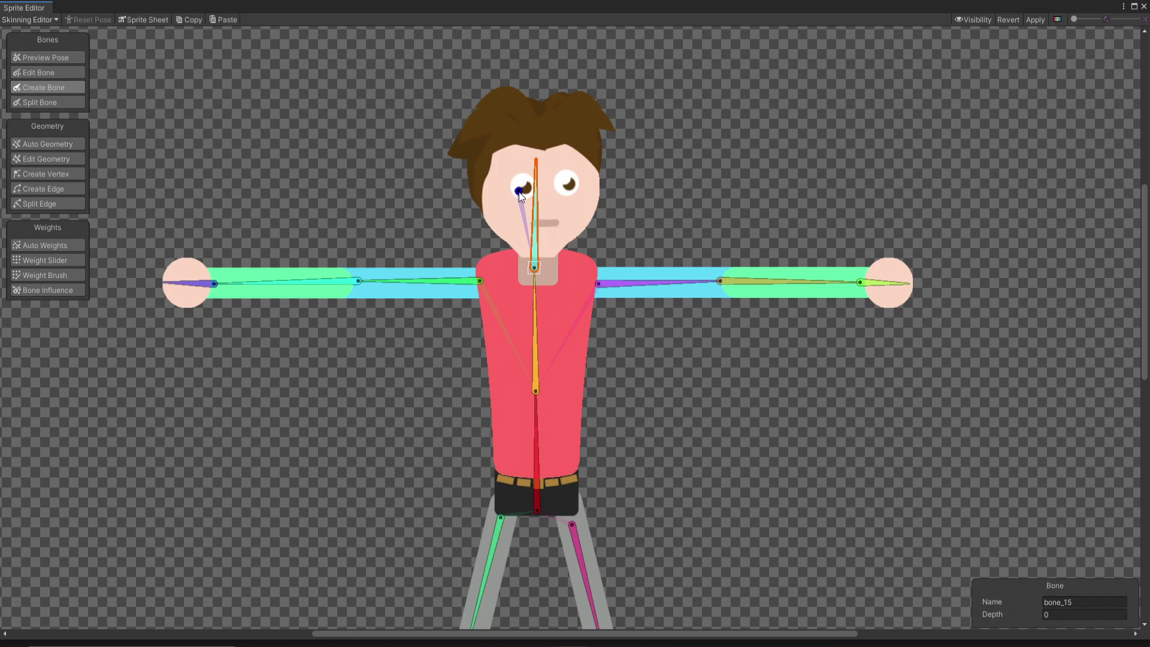
{"action": "left_click", "coordinate": [518, 194]}
{"action": "left_click", "coordinate": [519, 179]}
{"action": "right_click", "coordinate": [577, 190]}
{"action": "left_click", "coordinate": [534, 222]}
{"action": "left_click", "coordinate": [566, 195]}
{"action": "left_click", "coordinate": [1034, 19]}
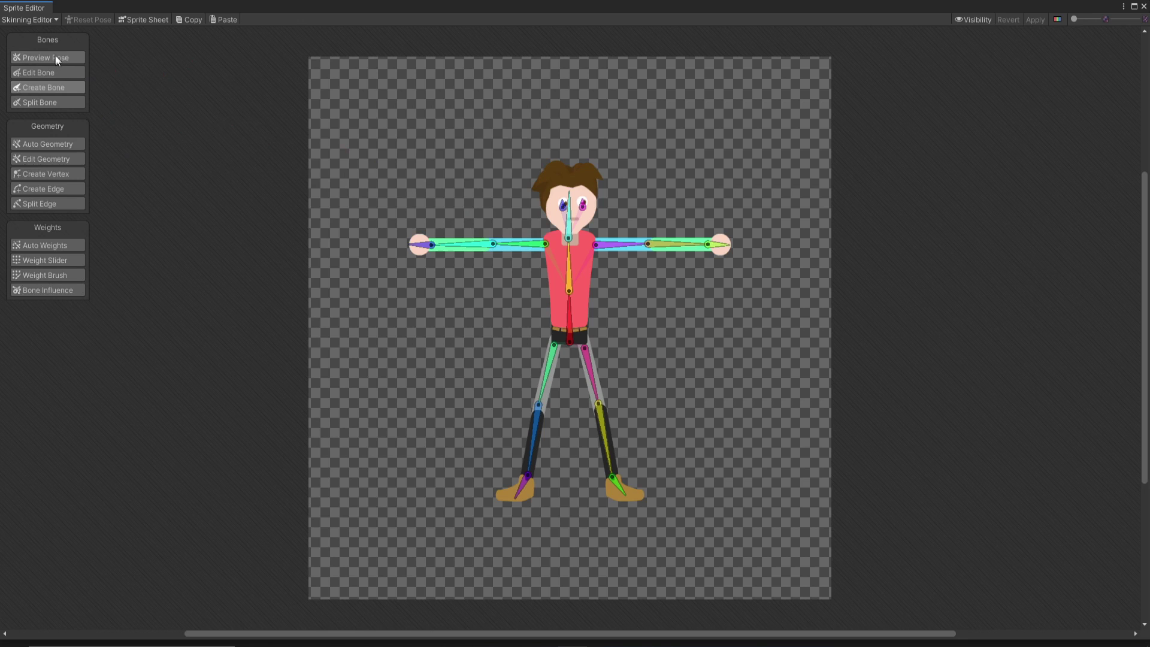
Try rotating the forearm and upper arm bones in Preview Pose, and undo the rotation
{"action": "left_click", "coordinate": [55, 58]}
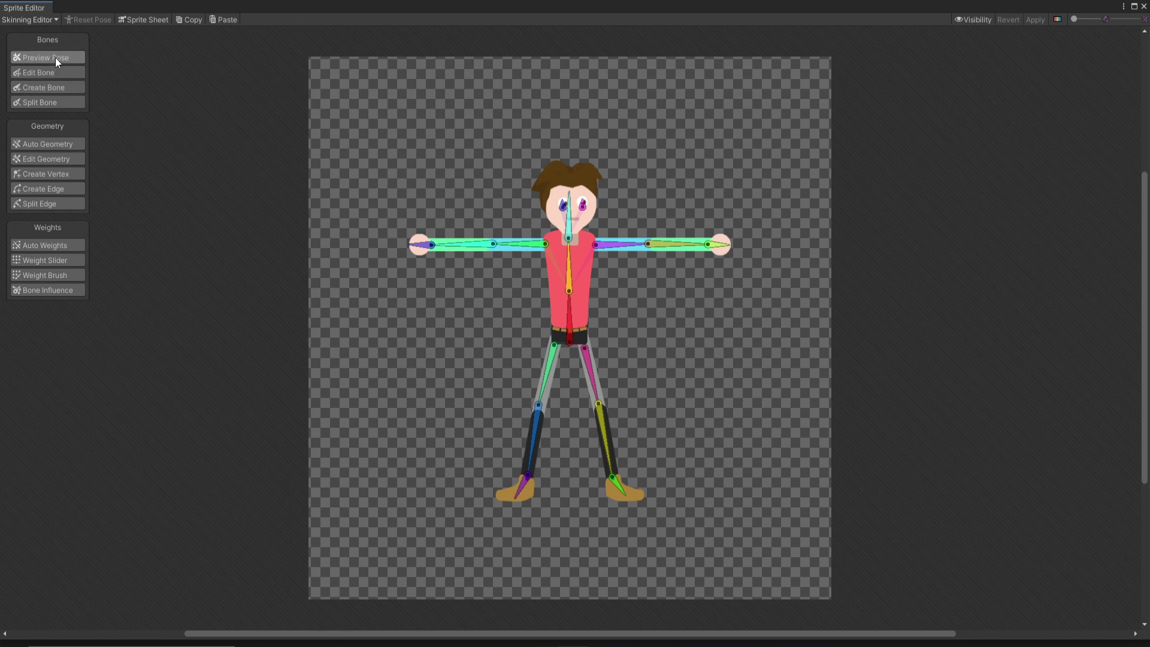
{"action": "mouse_move", "coordinate": [450, 244]}
{"action": "left_mouse_down"}
{"action": "mouse_move", "coordinate": [473, 306]}
{"action": "mouse_move", "coordinate": [434, 249]}
{"action": "left_mouse_up"}
{"action": "left_click_drag", "start_coordinate": [519, 246], "coordinate": [423, 184]}
{"action": "key", "text": "ctrl+z"}
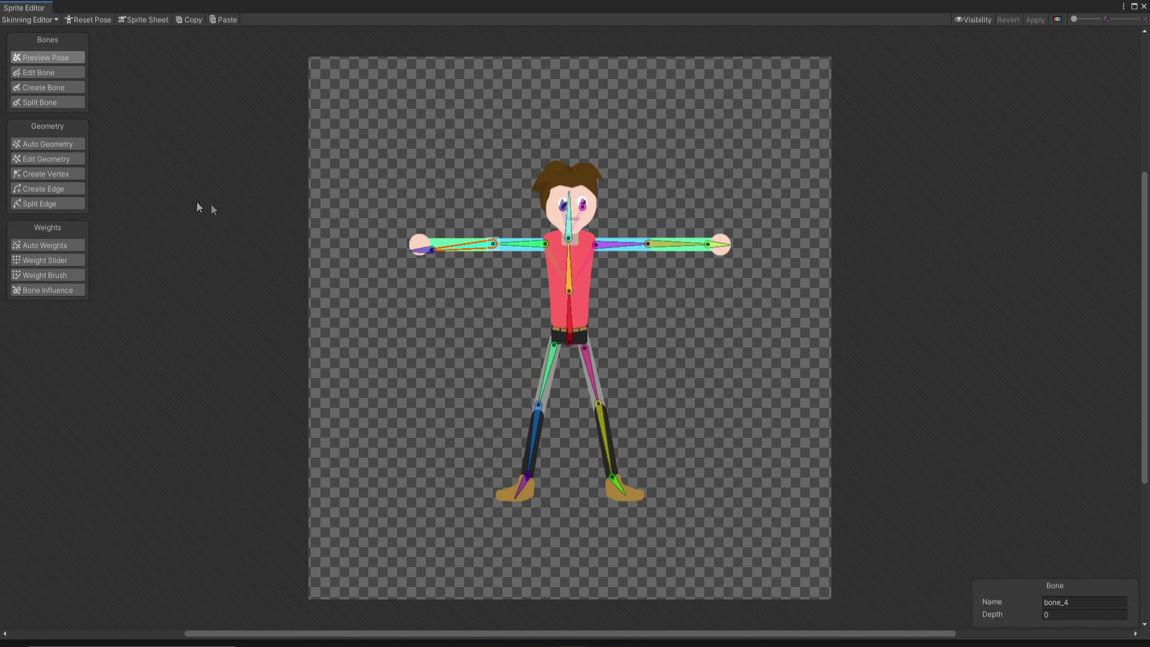
Auto-generate geometry with weights for all visible sprites, and inspect the meshes on the arms and torso
{"action": "key", "text": "shift+5"}
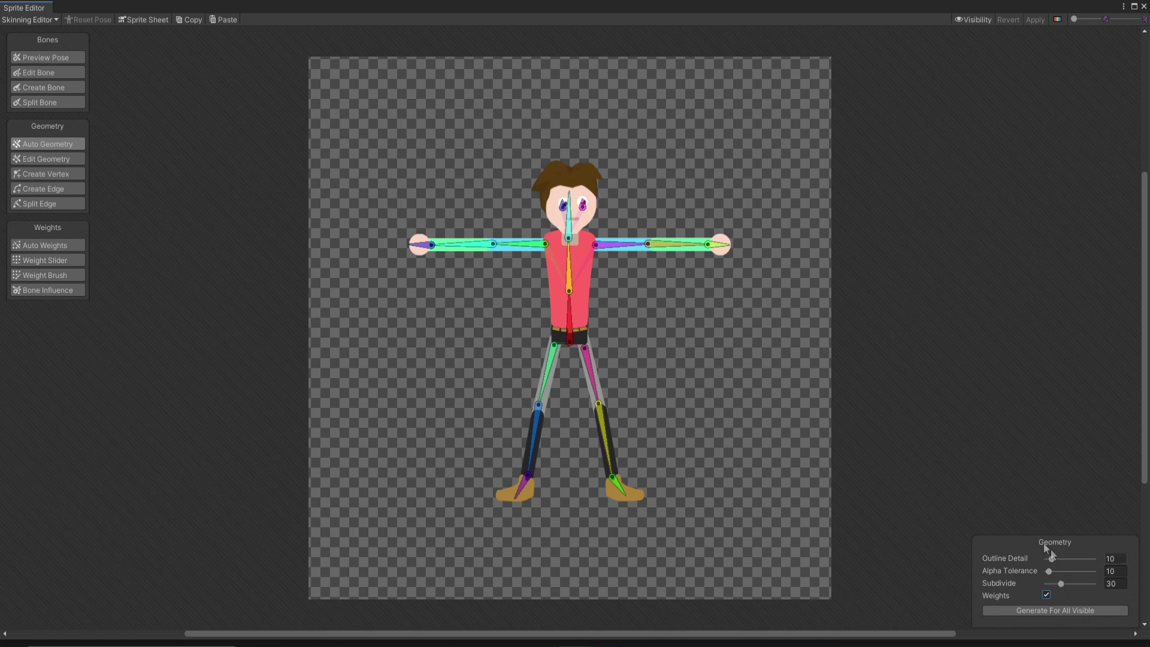
{"action": "left_click", "coordinate": [1025, 609]}
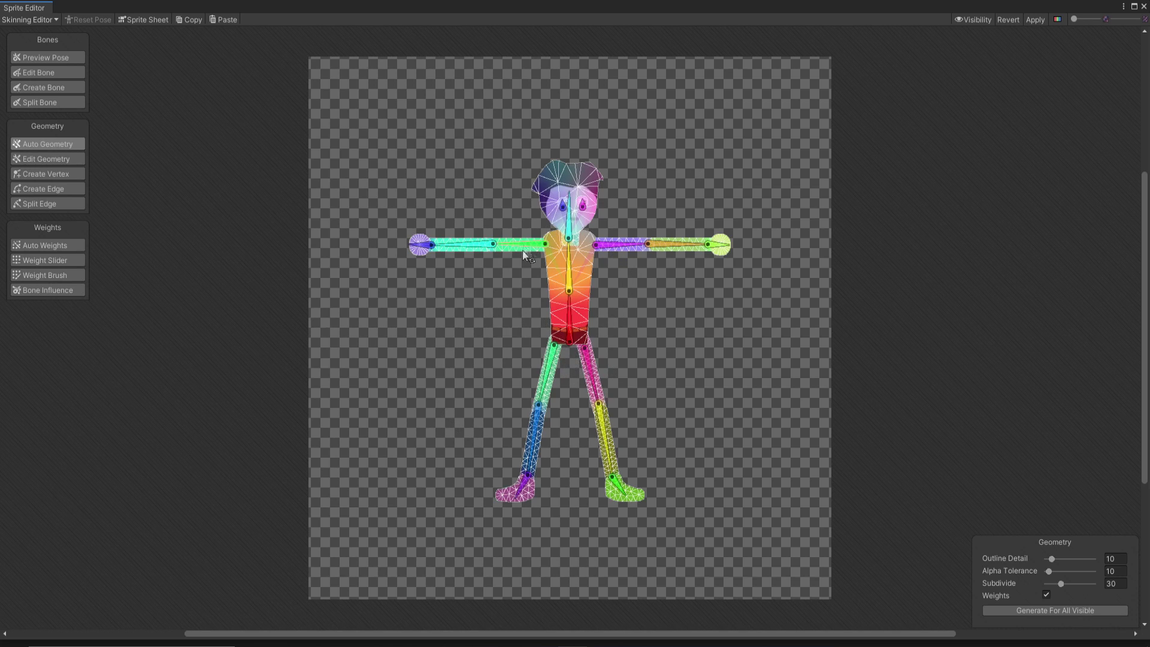
{"action": "scroll", "coordinate": [484, 263], "scroll_direction": "up", "scroll_amount": 4}
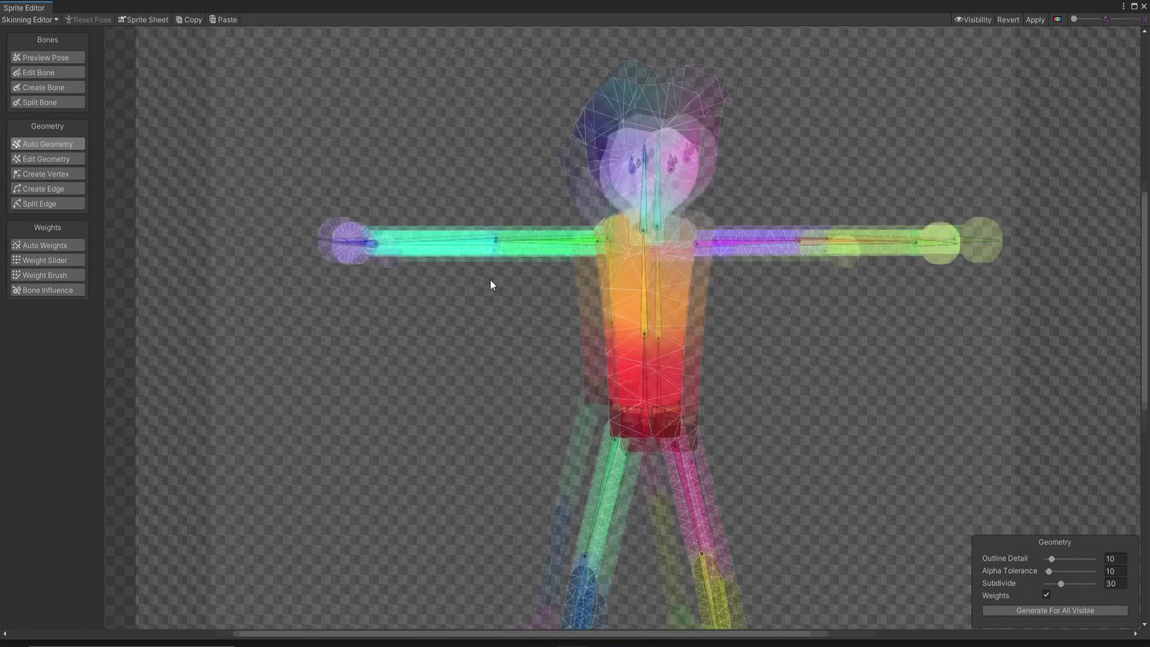
{"action": "middle_click_drag", "start_coordinate": [529, 323], "coordinate": [617, 315]}
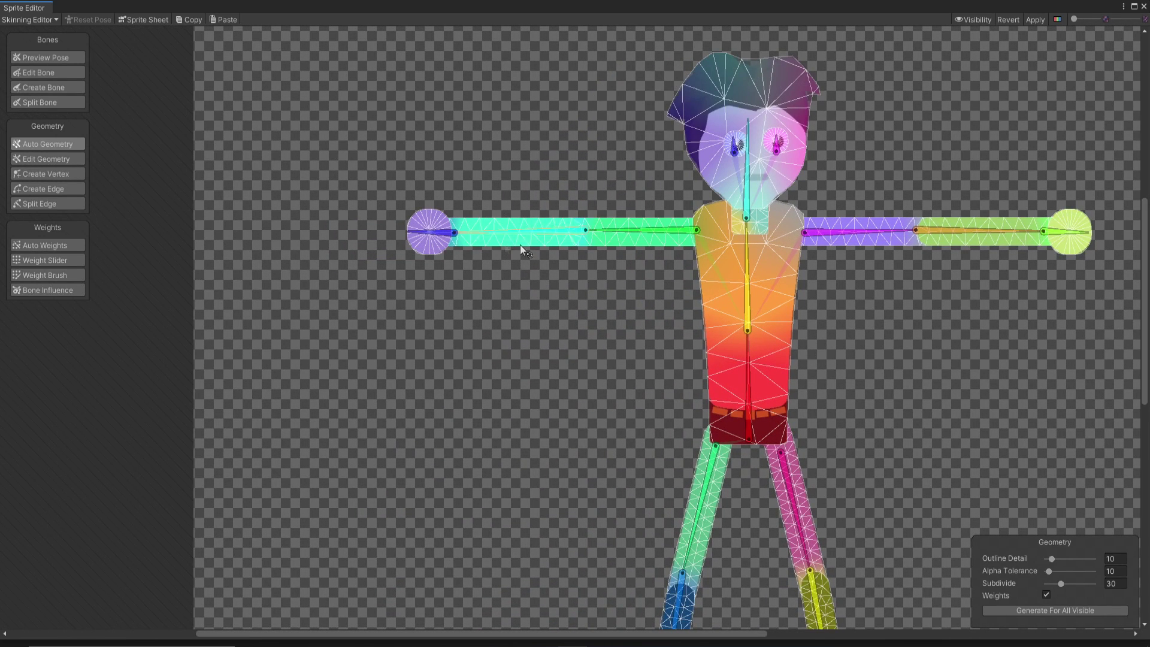
{"action": "left_click", "coordinate": [542, 235]}
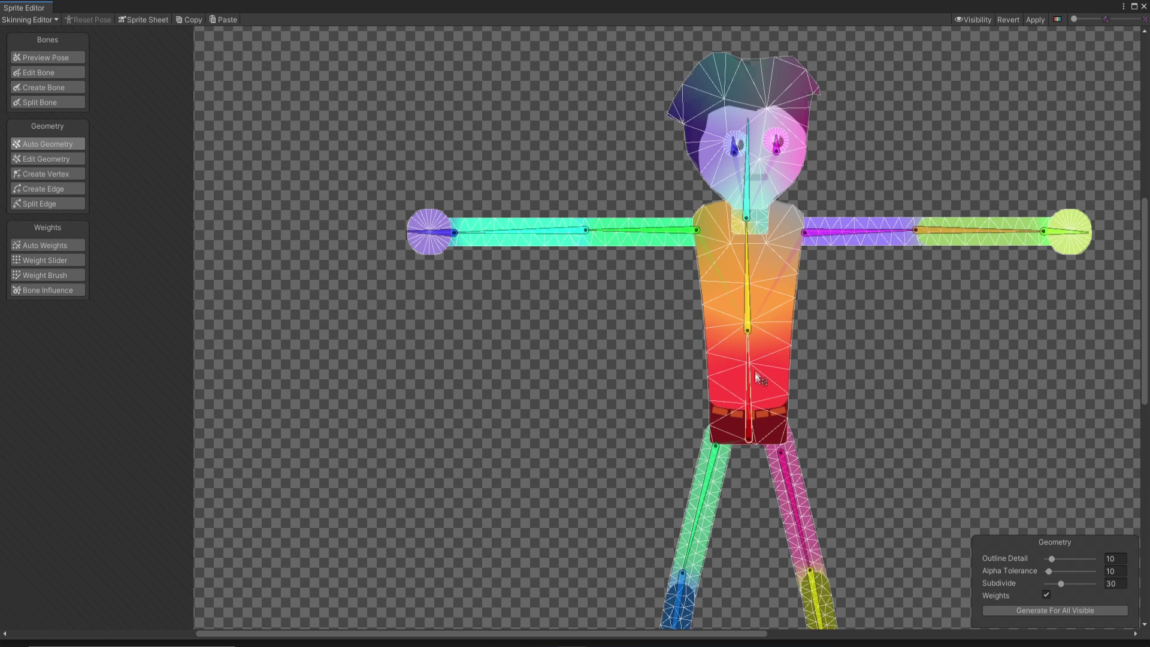
{"action": "scroll", "coordinate": [746, 313], "scroll_direction": "down", "scroll_amount": 2}
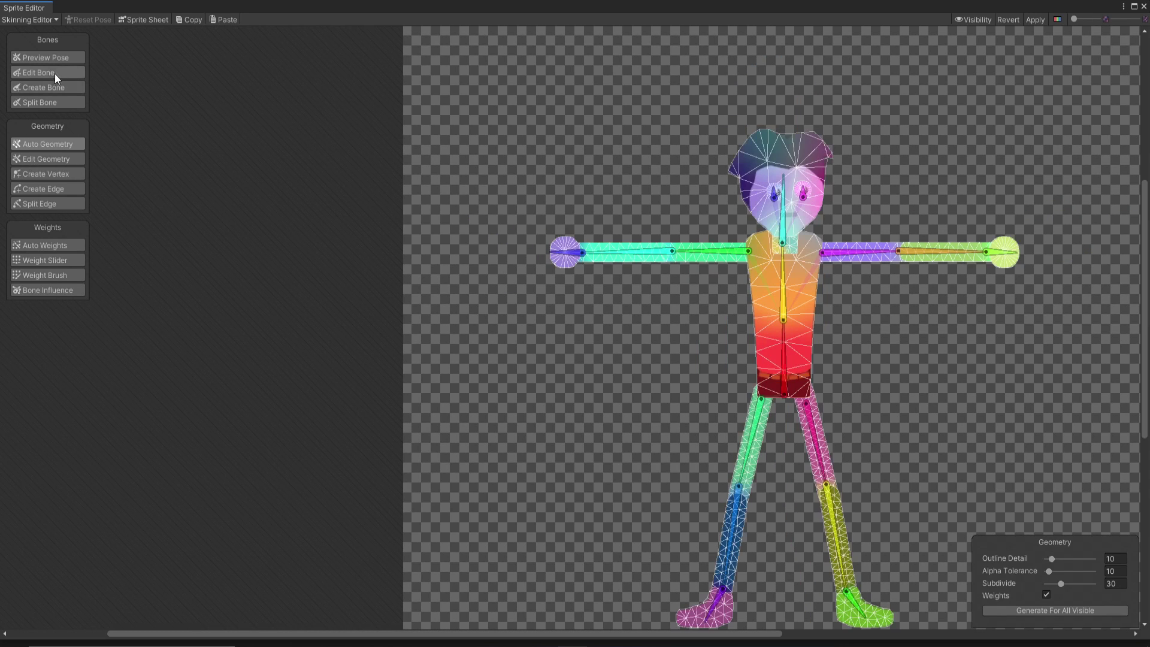
Test the deformation in Preview Pose by bending the upper spine sideways and raising the arms
{"action": "left_click", "coordinate": [63, 57]}
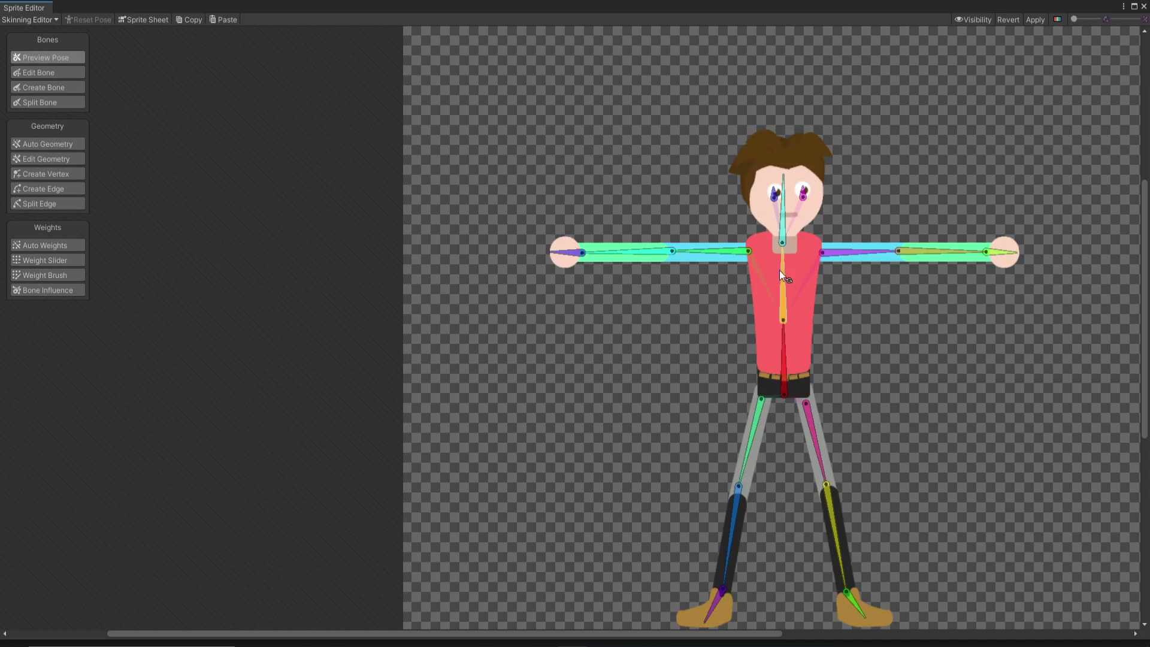
{"action": "left_click_drag", "start_coordinate": [778, 270], "coordinate": [743, 249]}
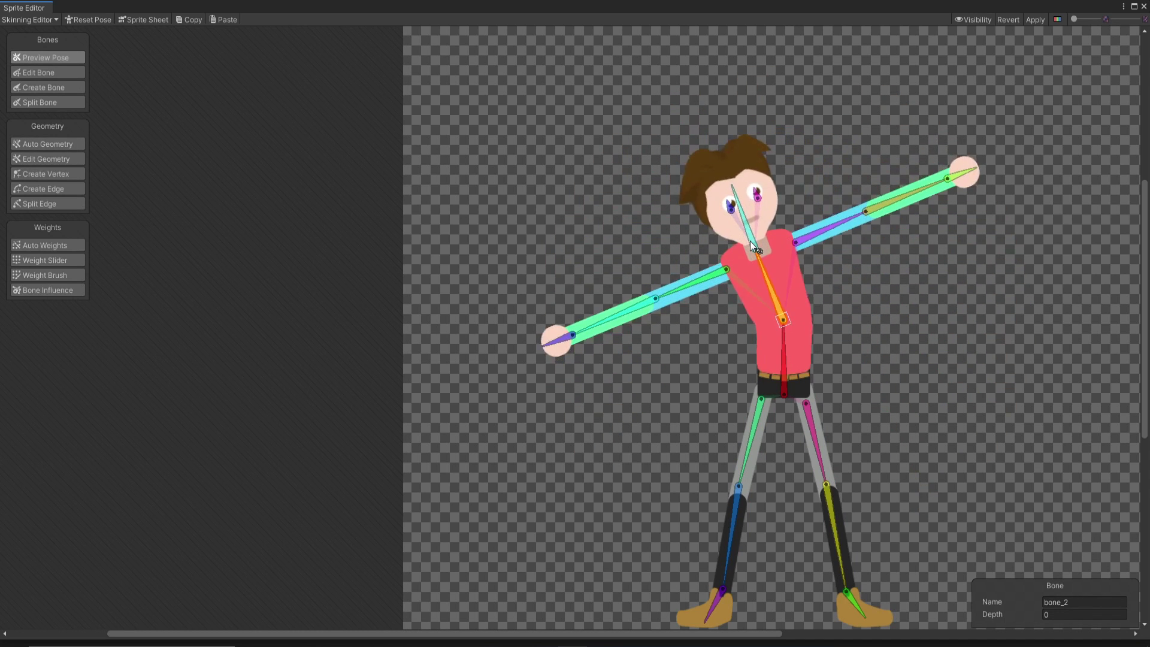
{"action": "left_click_drag", "start_coordinate": [750, 241], "coordinate": [676, 261]}
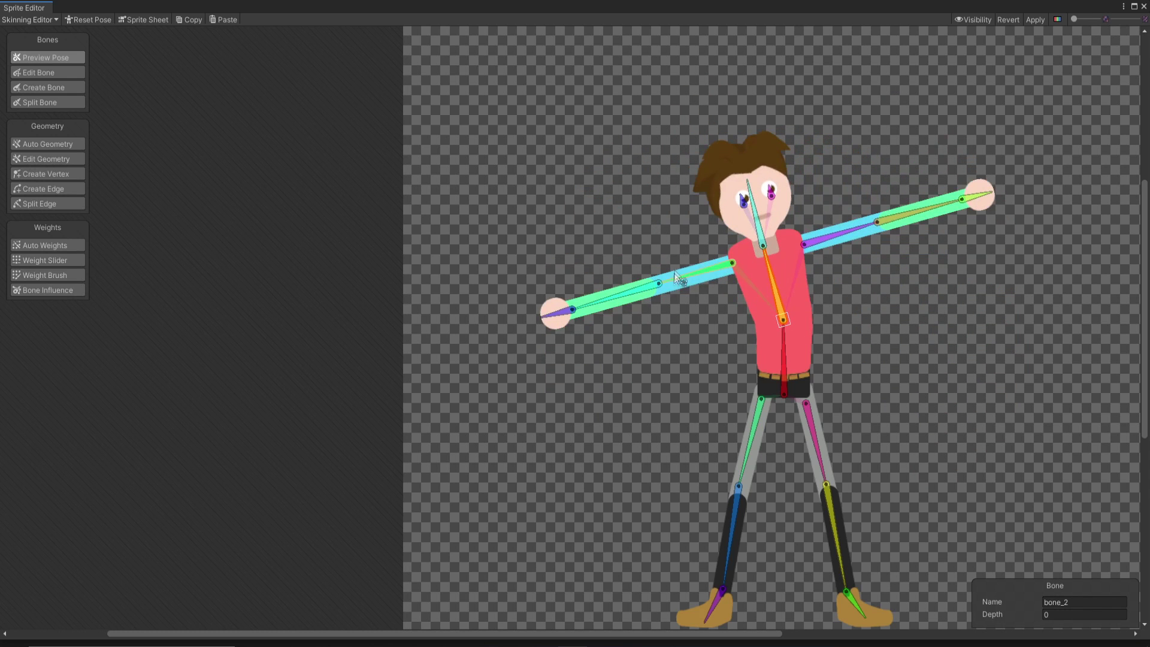
{"action": "left_click_drag", "start_coordinate": [684, 277], "coordinate": [734, 102]}
{"action": "scroll", "coordinate": [746, 259], "scroll_direction": "up", "scroll_amount": 5}
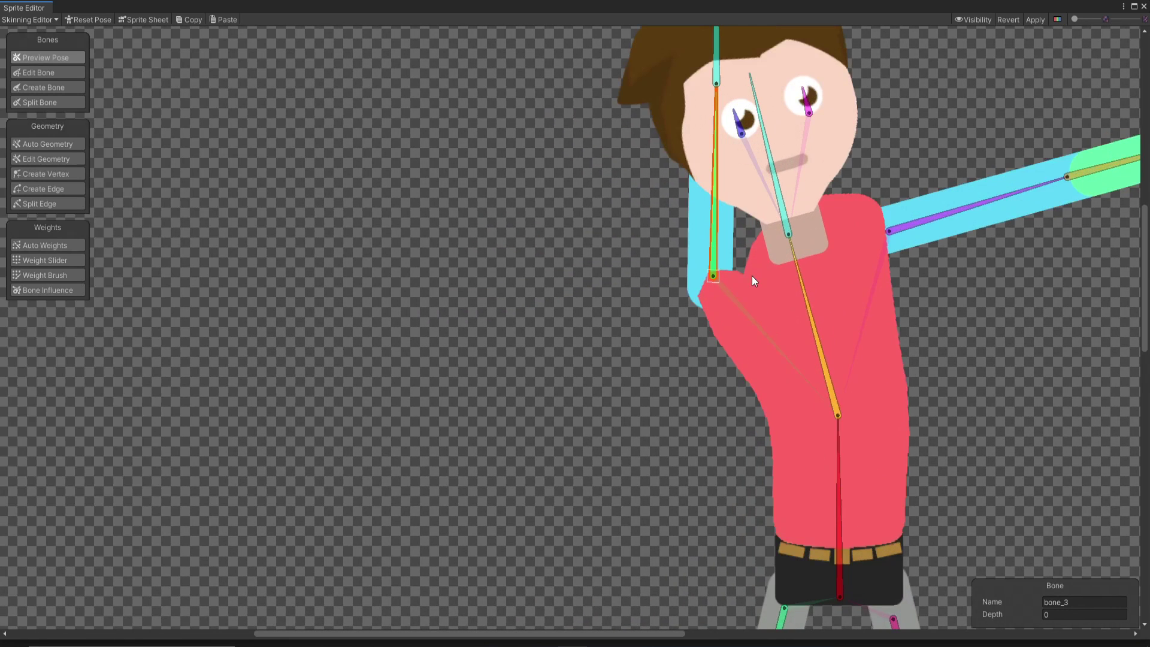
{"action": "left_click_drag", "start_coordinate": [779, 158], "coordinate": [873, 125]}
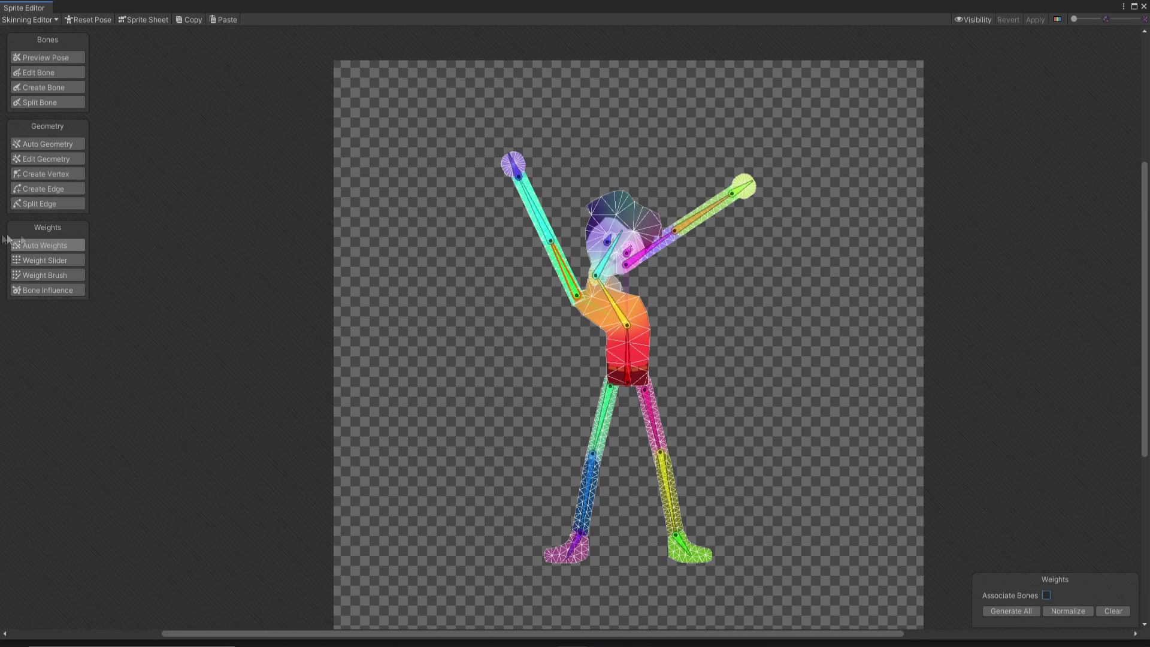
Select the chest sprite and paint bone_2's influence across its shoulders with the Weight Brush at size 25
{"action": "scroll", "coordinate": [479, 255], "scroll_direction": "up", "scroll_amount": 3}
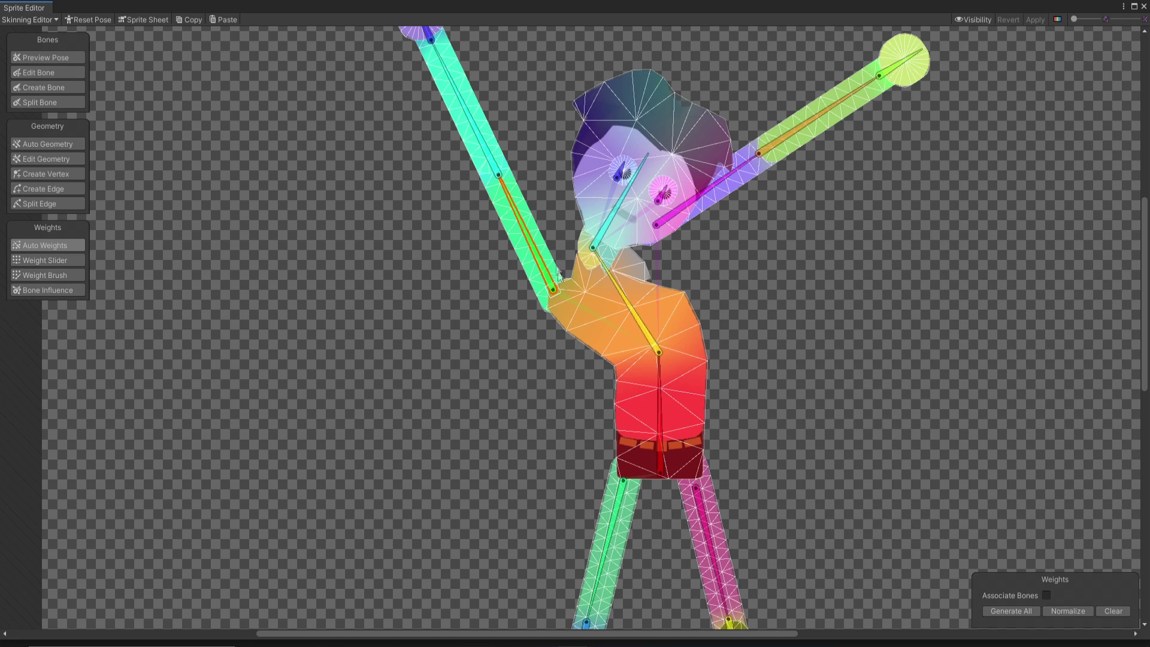
{"action": "left_click", "coordinate": [605, 287]}
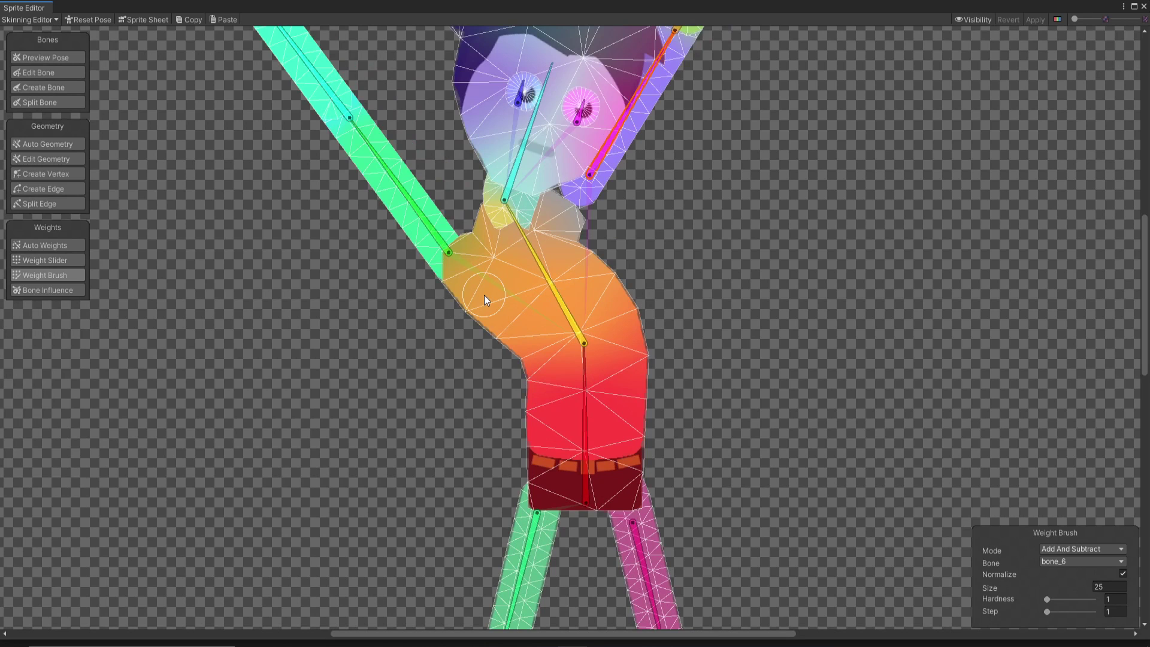
{"action": "left_click", "coordinate": [483, 297]}
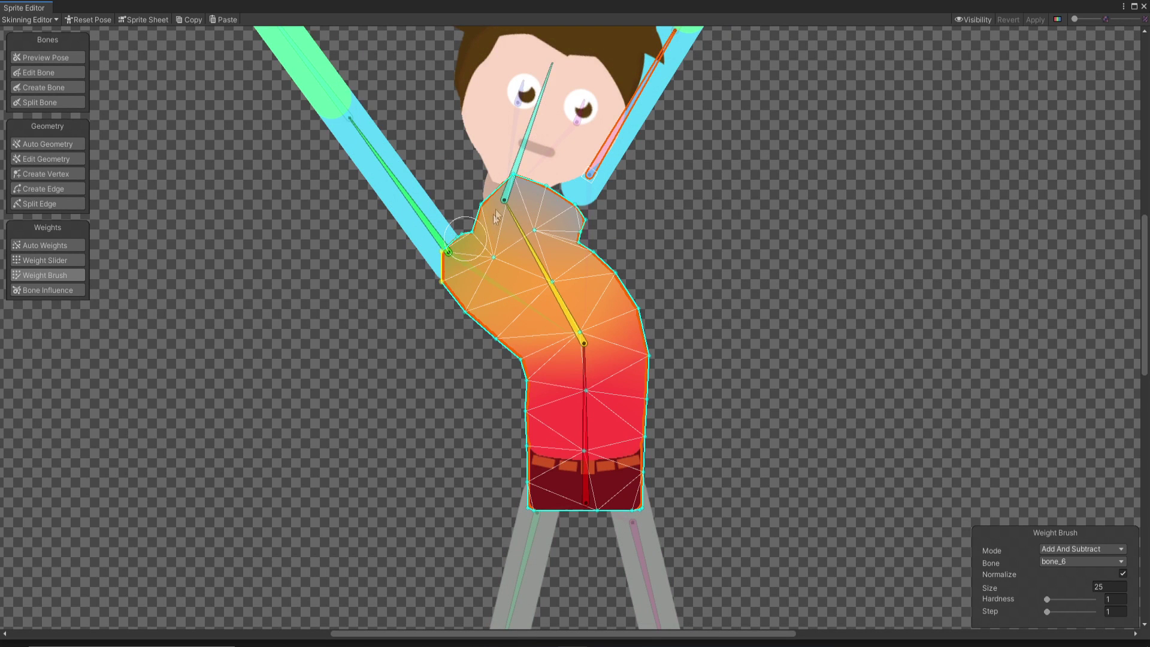
{"action": "left_click", "coordinate": [541, 268]}
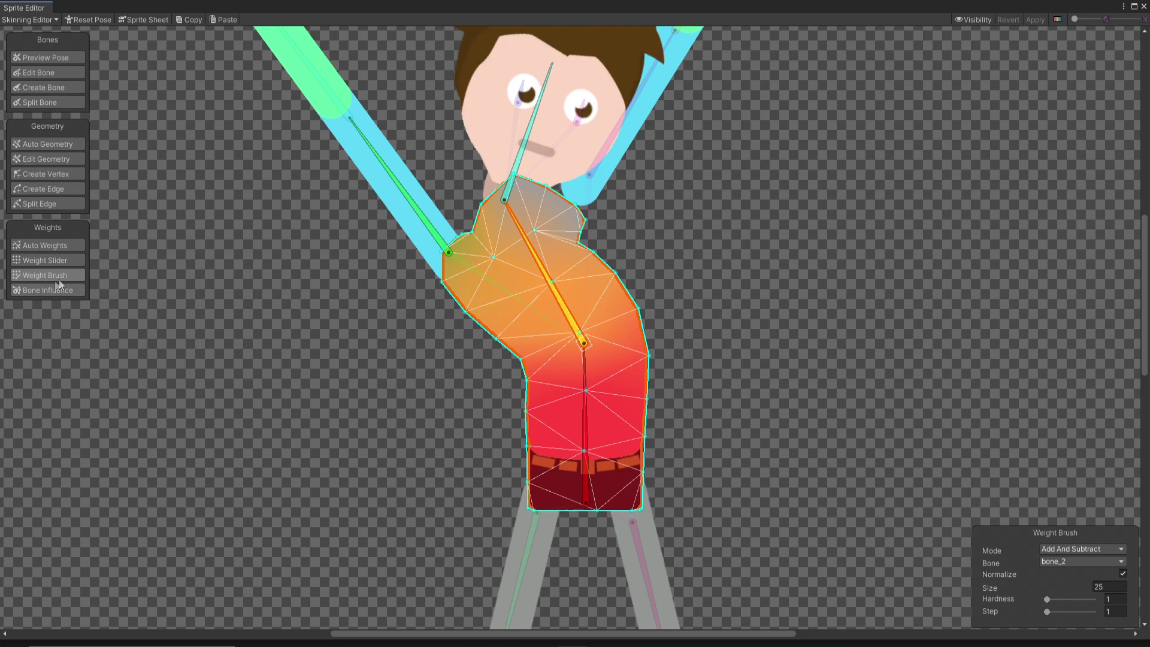
{"action": "mouse_move", "coordinate": [496, 236]}
{"action": "left_mouse_down"}
{"action": "mouse_move", "coordinate": [442, 256]}
{"action": "mouse_move", "coordinate": [461, 263]}
{"action": "mouse_move", "coordinate": [509, 348]}
{"action": "mouse_move", "coordinate": [452, 253]}
{"action": "mouse_move", "coordinate": [455, 221]}
{"action": "mouse_move", "coordinate": [485, 193]}
{"action": "mouse_move", "coordinate": [605, 203]}
{"action": "mouse_move", "coordinate": [614, 264]}
{"action": "mouse_move", "coordinate": [640, 286]}
{"action": "mouse_move", "coordinate": [565, 197]}
{"action": "mouse_move", "coordinate": [529, 183]}
{"action": "mouse_move", "coordinate": [475, 188]}
{"action": "mouse_move", "coordinate": [441, 240]}
{"action": "mouse_move", "coordinate": [497, 323]}
{"action": "mouse_move", "coordinate": [467, 238]}
{"action": "mouse_move", "coordinate": [480, 185]}
{"action": "mouse_move", "coordinate": [560, 163]}
{"action": "mouse_move", "coordinate": [634, 293]}
{"action": "mouse_move", "coordinate": [621, 250]}
{"action": "left_mouse_up"}
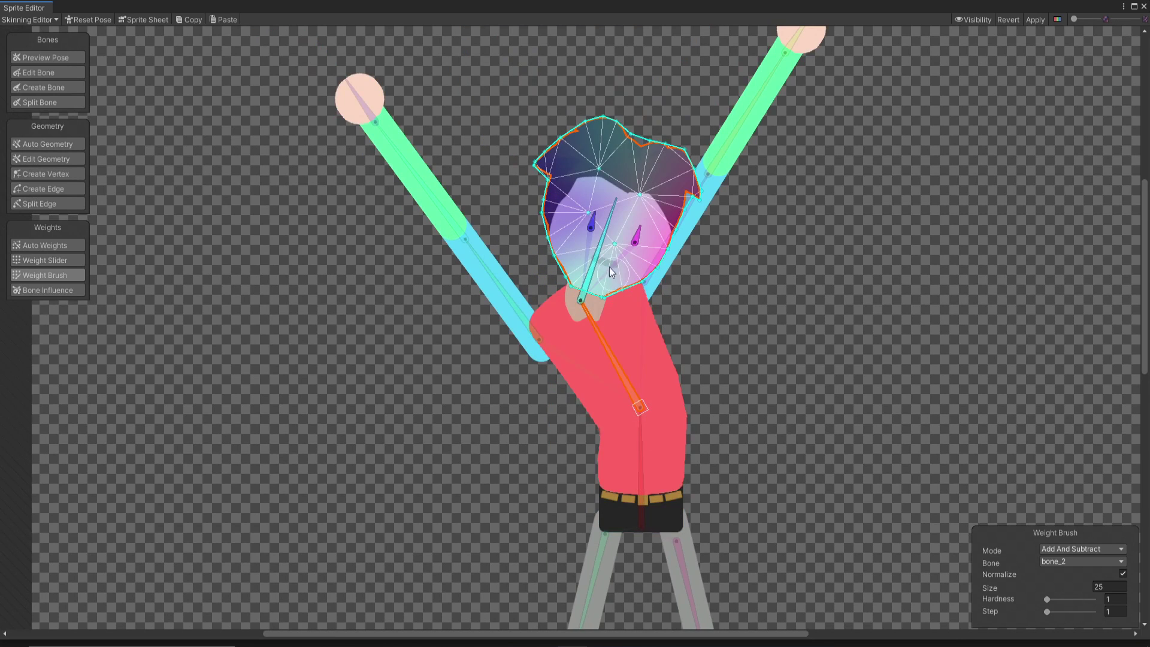
Rework the head sprite's weights with the Weight Brush so the head bone drives it instead of the eye bones
{"action": "left_click", "coordinate": [588, 271]}
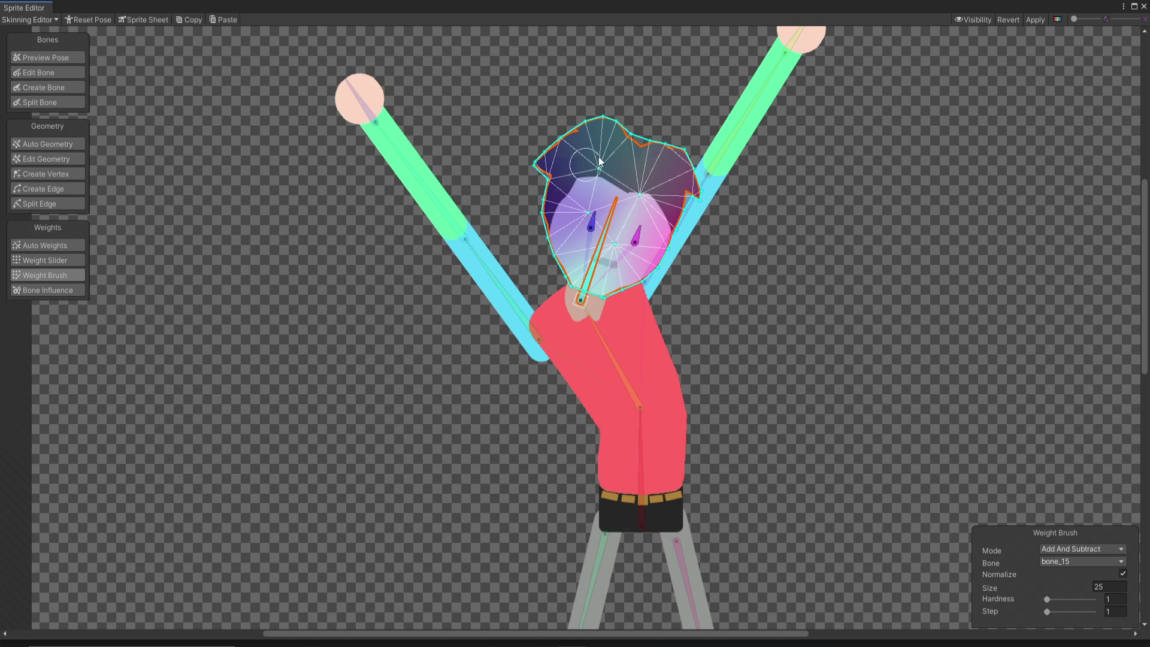
{"action": "mouse_move", "coordinate": [592, 246]}
{"action": "left_mouse_down"}
{"action": "mouse_move", "coordinate": [623, 206]}
{"action": "mouse_move", "coordinate": [626, 138]}
{"action": "mouse_move", "coordinate": [581, 163]}
{"action": "mouse_move", "coordinate": [648, 295]}
{"action": "mouse_move", "coordinate": [684, 170]}
{"action": "mouse_move", "coordinate": [555, 148]}
{"action": "mouse_move", "coordinate": [525, 165]}
{"action": "left_mouse_up"}
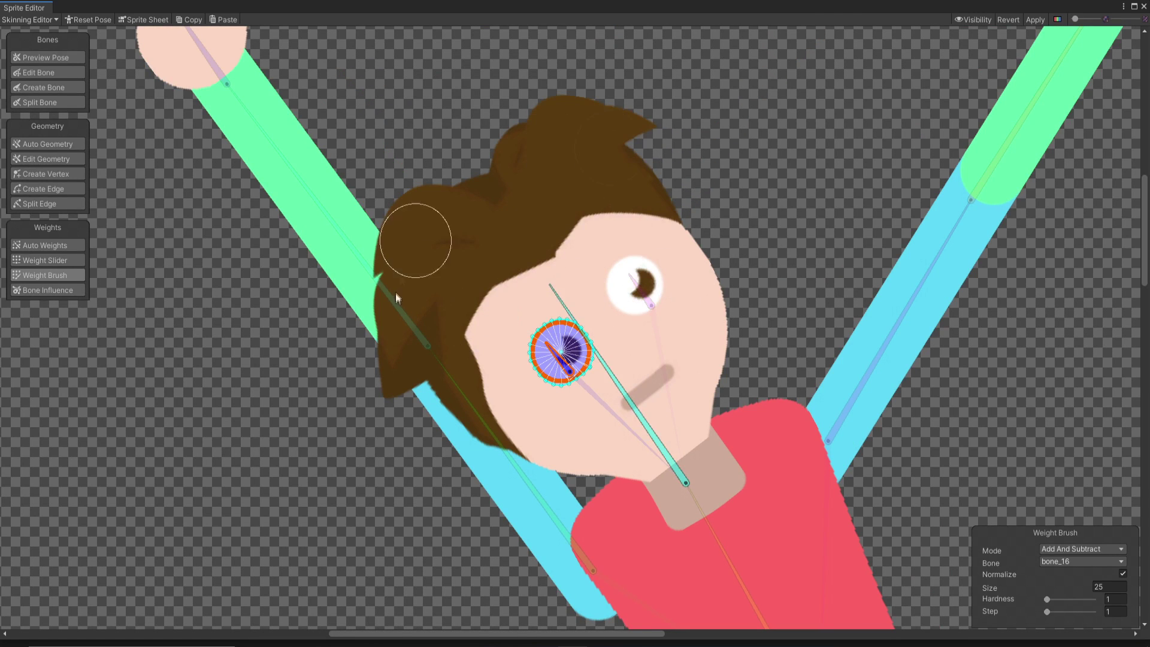
{"action": "mouse_move", "coordinate": [634, 282]}
{"action": "left_mouse_down"}
{"action": "mouse_move", "coordinate": [691, 254]}
{"action": "mouse_move", "coordinate": [540, 282]}
{"action": "mouse_move", "coordinate": [660, 190]}
{"action": "mouse_move", "coordinate": [663, 203]}
{"action": "mouse_move", "coordinate": [751, 198]}
{"action": "left_mouse_up"}
{"action": "left_click", "coordinate": [608, 238]}
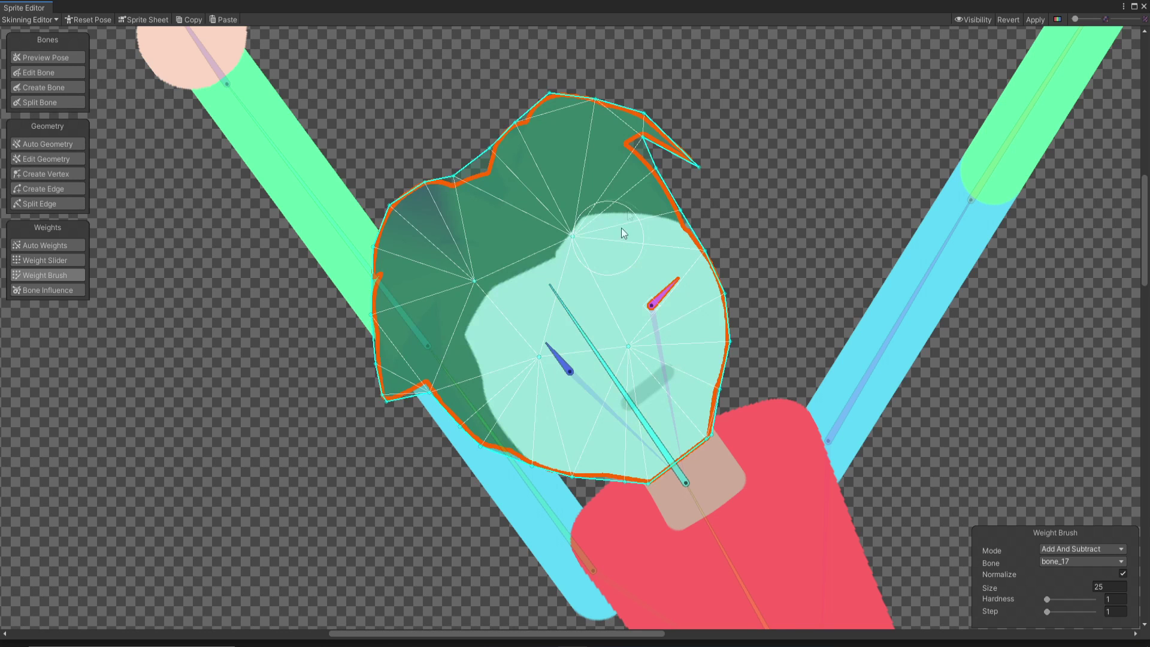
{"action": "mouse_move", "coordinate": [729, 196]}
{"action": "left_mouse_down"}
{"action": "mouse_move", "coordinate": [640, 113]}
{"action": "mouse_move", "coordinate": [609, 139]}
{"action": "mouse_move", "coordinate": [382, 229]}
{"action": "mouse_move", "coordinate": [390, 359]}
{"action": "mouse_move", "coordinate": [467, 384]}
{"action": "left_mouse_up"}
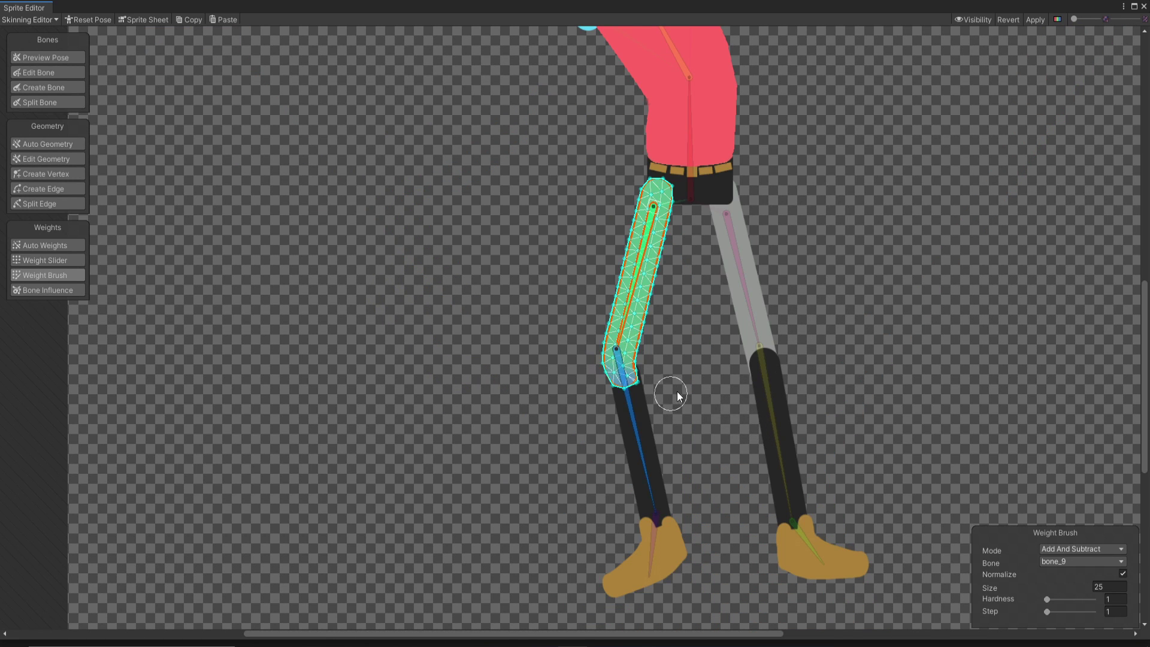
Check the other thigh sprite's weights, and test the rig in Preview Pose by rotating the lowered hand and bending the same side's shin backwards
{"action": "left_click", "coordinate": [739, 292]}
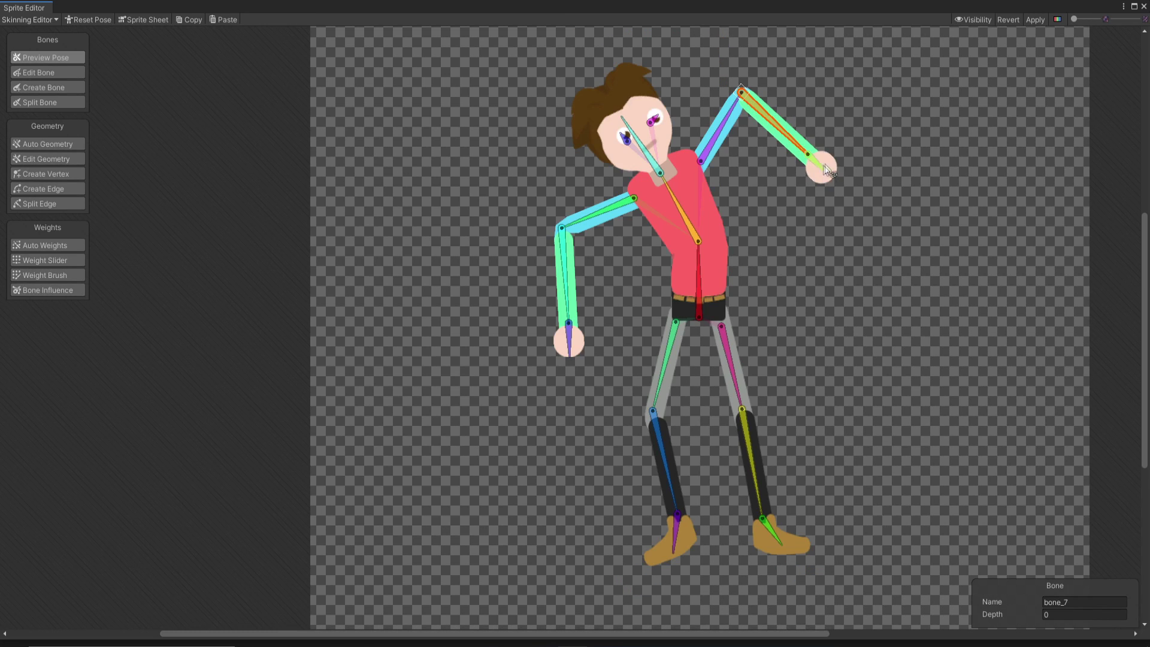
{"action": "left_click_drag", "start_coordinate": [569, 339], "coordinate": [542, 330]}
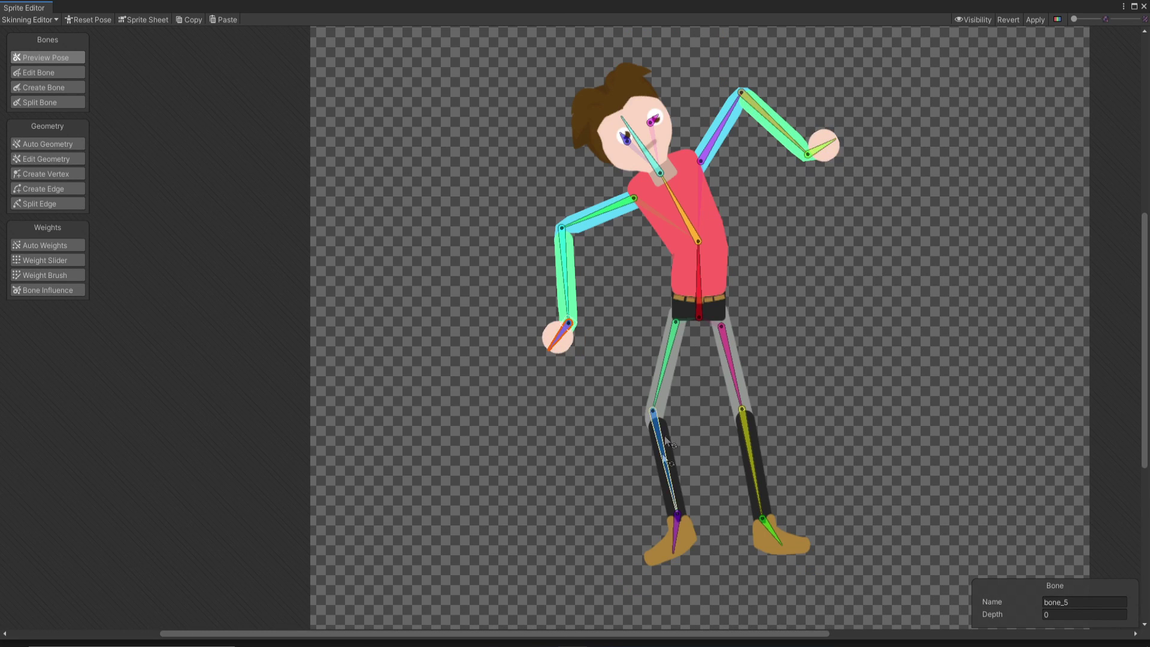
{"action": "left_click_drag", "start_coordinate": [663, 436], "coordinate": [561, 419]}
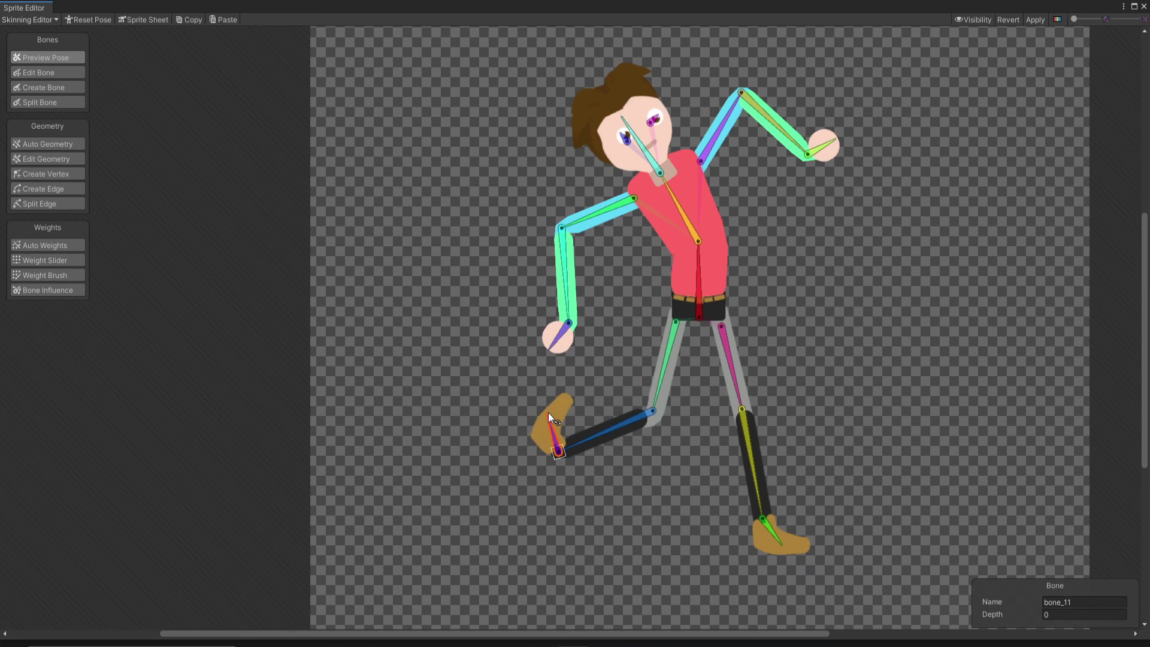
{"action": "middle_click_drag", "start_coordinate": [849, 267], "coordinate": [873, 333]}
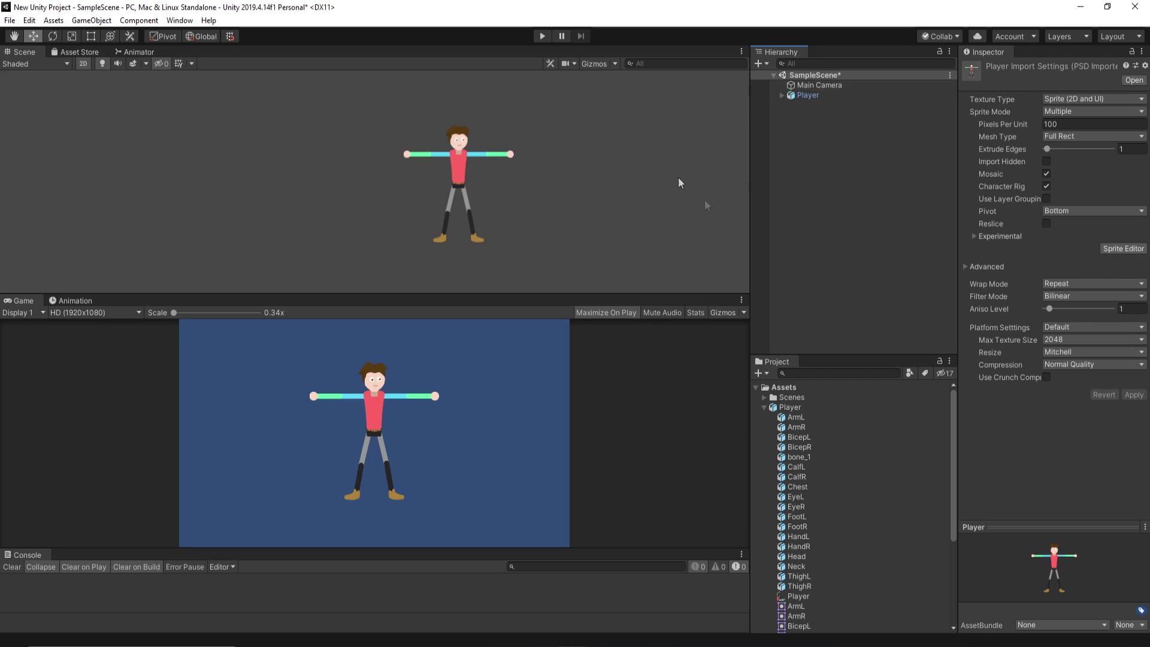
Examine the Player object in the scene hierarchy, including the child bones nested under bone_1, bone_2, bone_9 and bone_12
{"action": "left_click", "coordinate": [806, 85]}
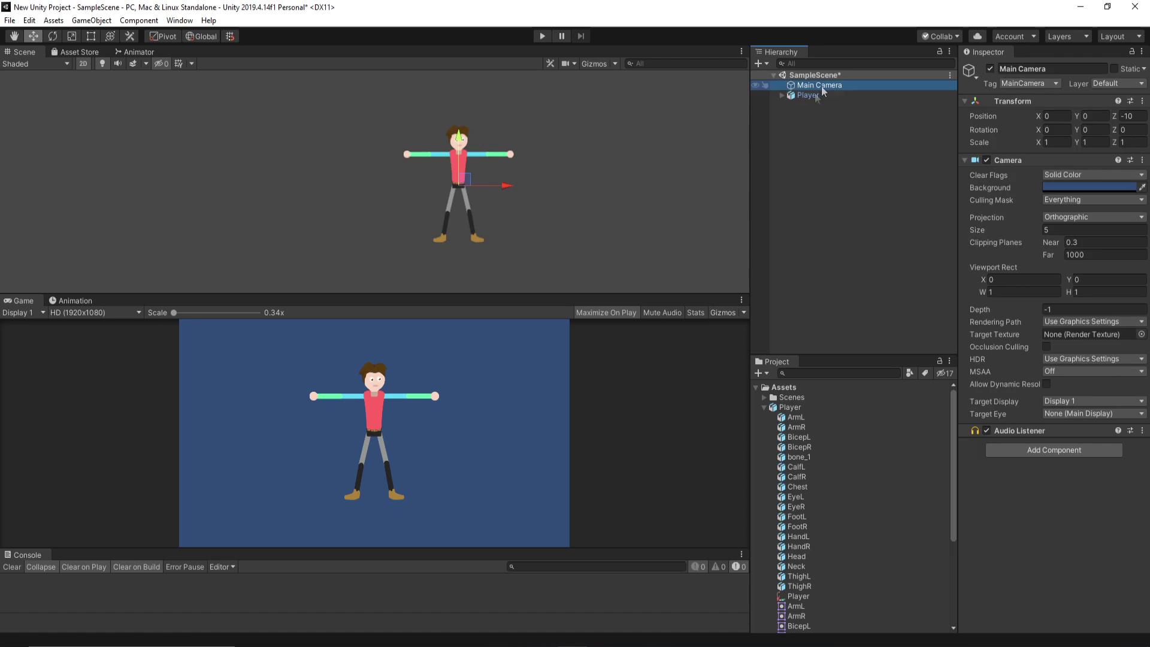
{"action": "left_click", "coordinate": [791, 96]}
{"action": "left_click", "coordinate": [781, 96]}
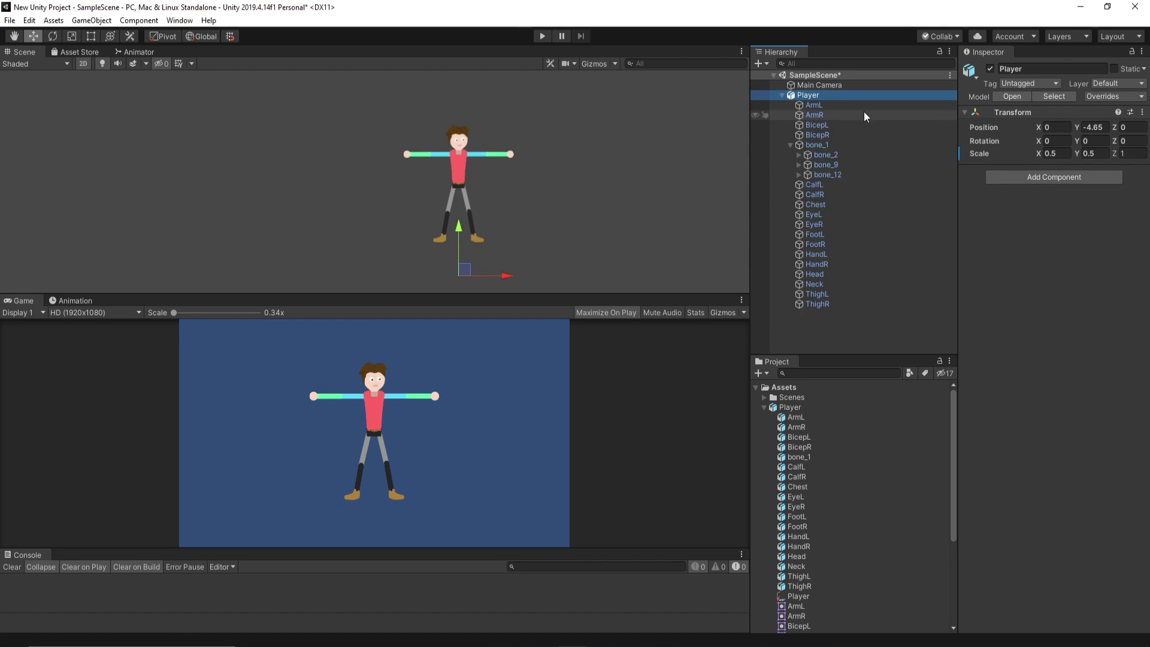
{"action": "left_click", "coordinate": [836, 149]}
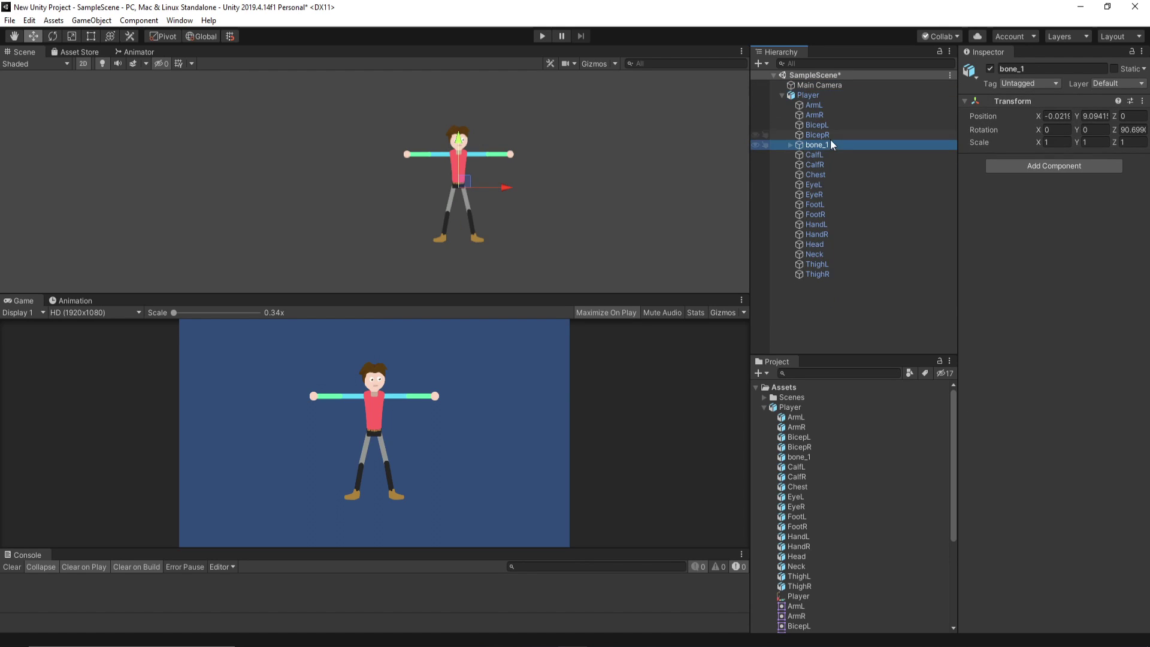
{"action": "left_click", "coordinate": [790, 145]}
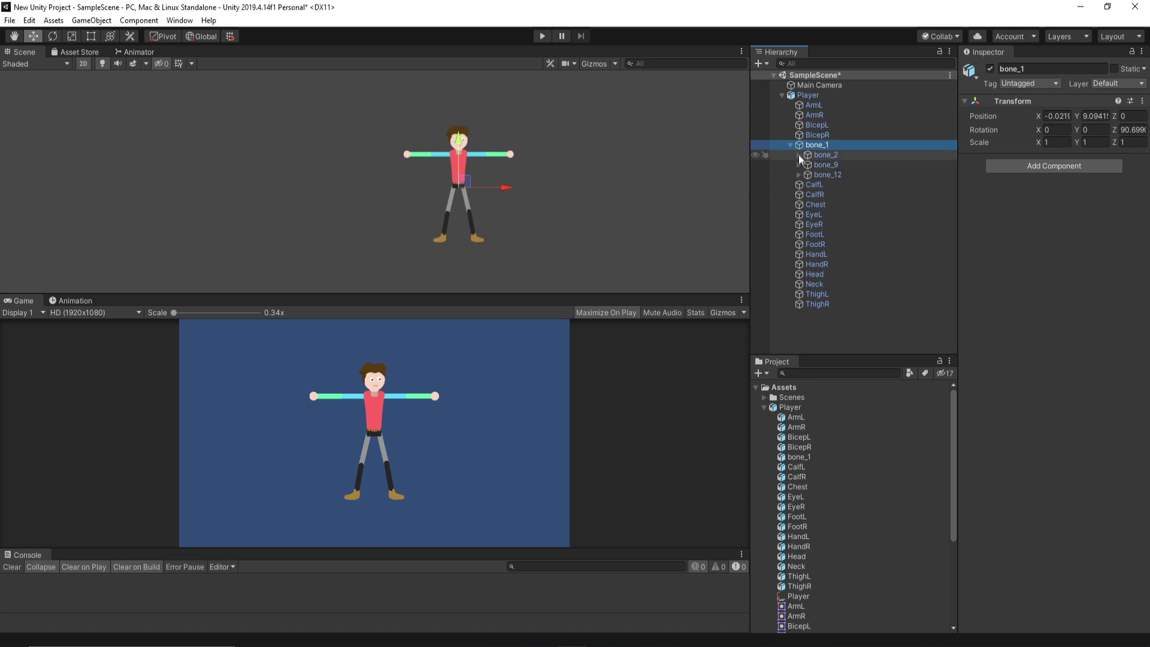
{"action": "left_click", "coordinate": [798, 154]}
{"action": "left_click", "coordinate": [799, 195]}
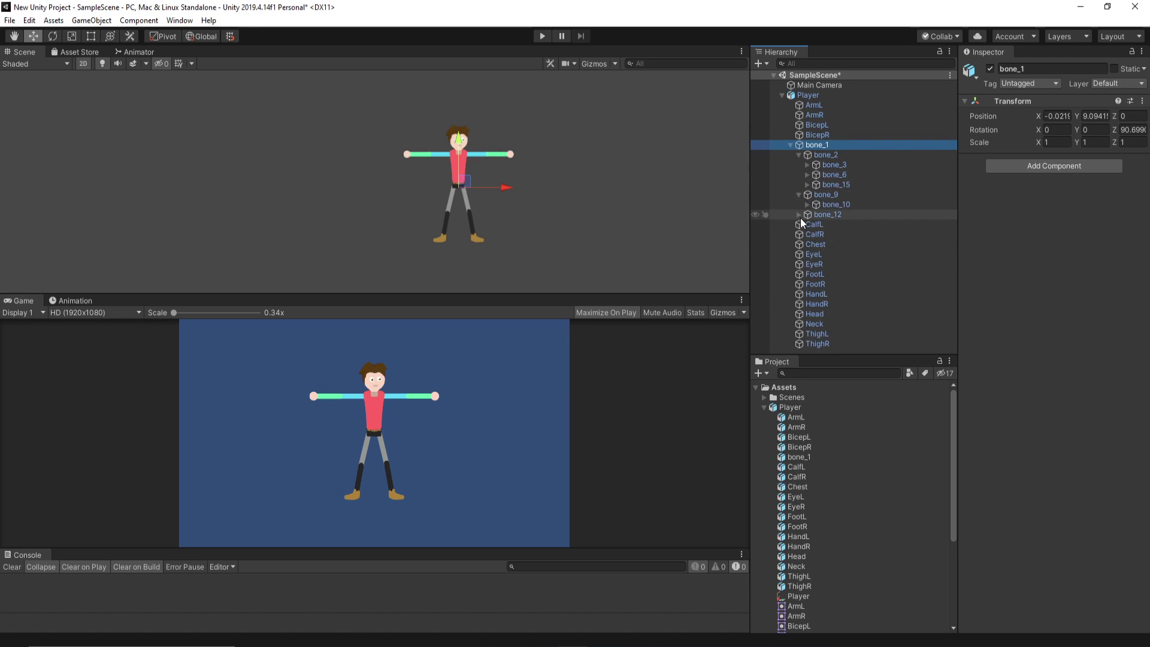
{"action": "left_click", "coordinate": [799, 215]}
{"action": "scroll", "coordinate": [835, 212], "scroll_direction": "down", "scroll_amount": 1}
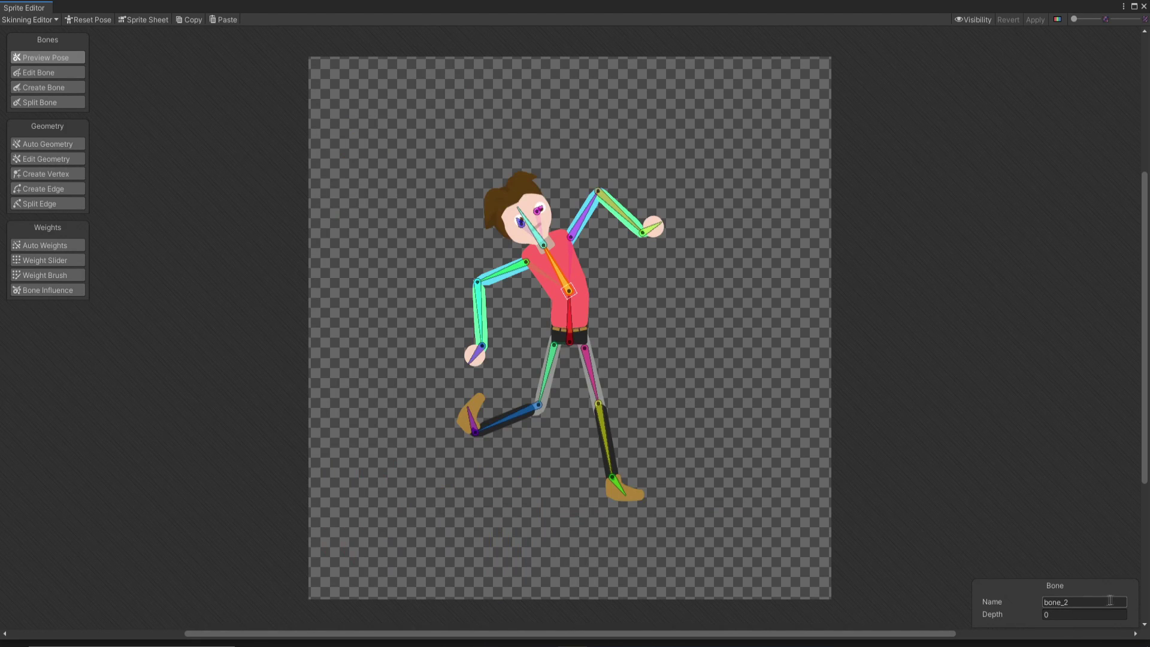
Rename the character's root bone at the hips as pelvis in the Skinning Editor
{"action": "left_click", "coordinate": [569, 315]}
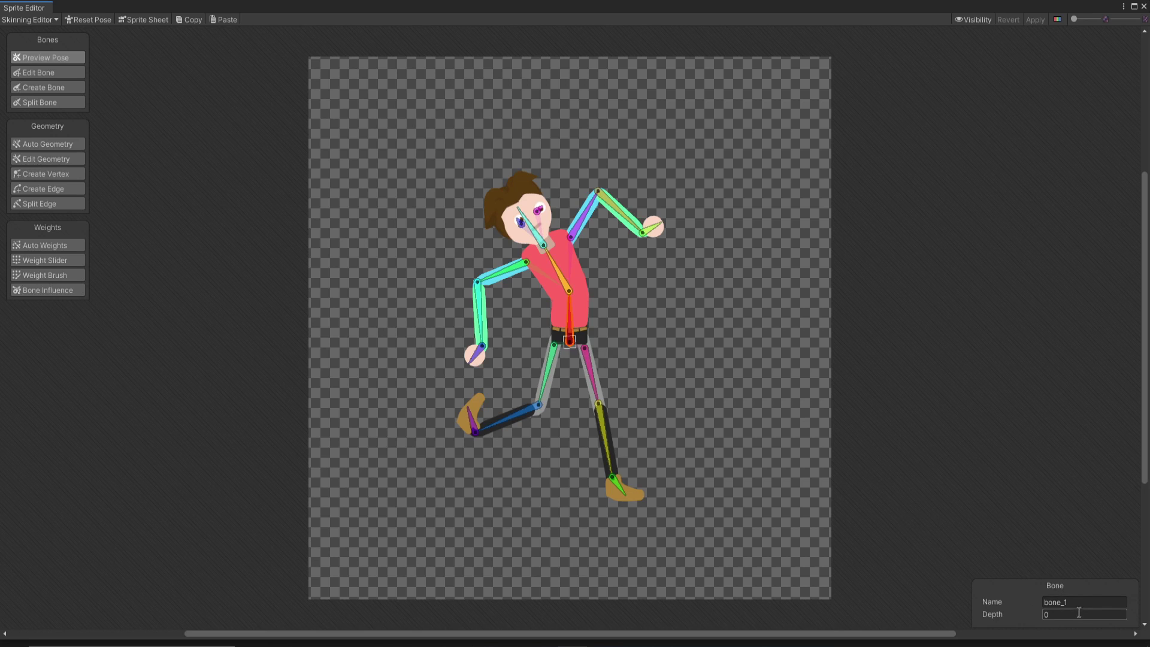
{"action": "left_click", "coordinate": [1100, 598]}
{"action": "type", "text": "pelvis"}
{"action": "key", "text": "Return"}
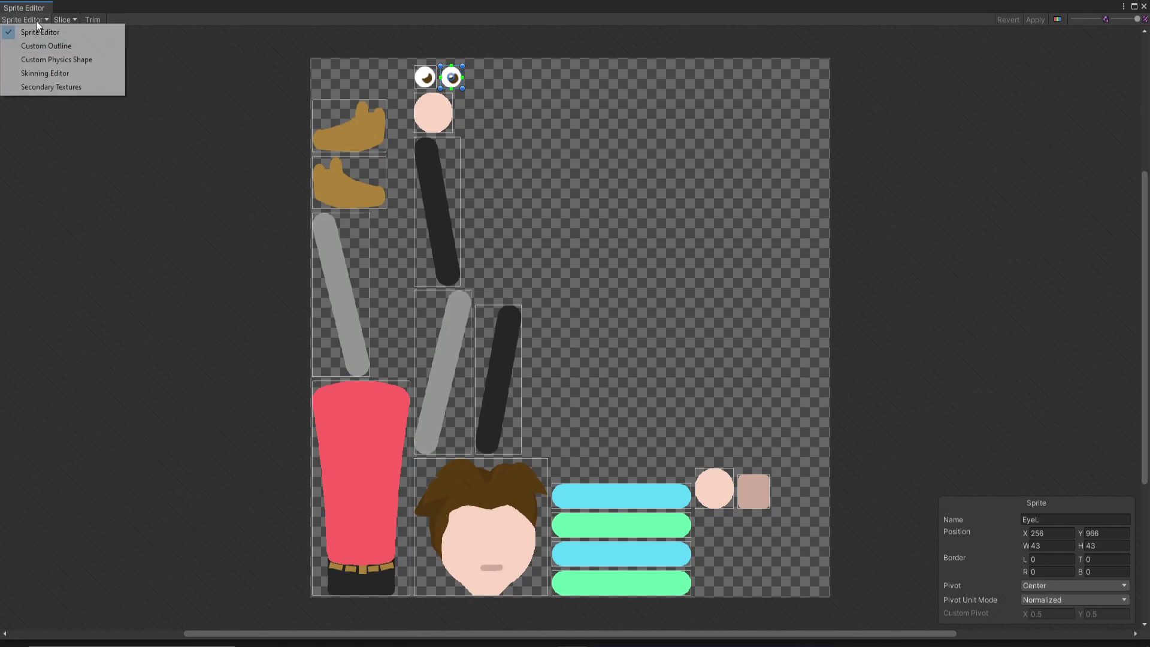
Rename the upper spine bone as torso in the Skinning Editor, and expand the renamed bones under pelvis in the scene hierarchy
{"action": "left_click", "coordinate": [34, 73]}
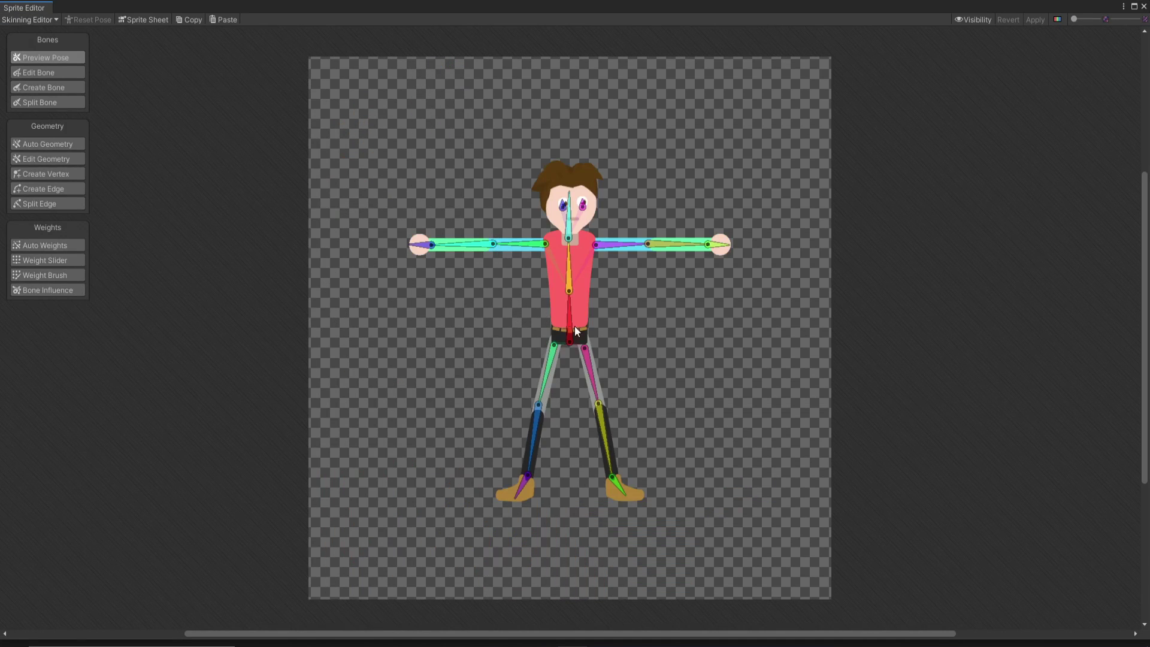
{"action": "left_click", "coordinate": [568, 272]}
{"action": "left_click", "coordinate": [1099, 603]}
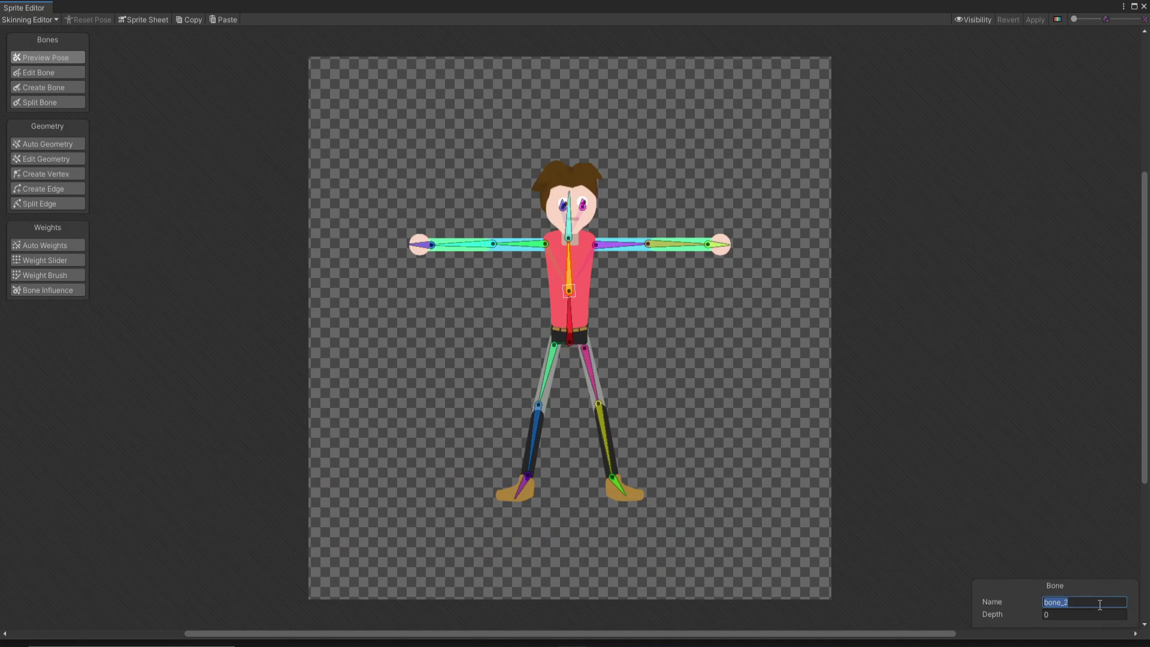
{"action": "type", "text": "t"}
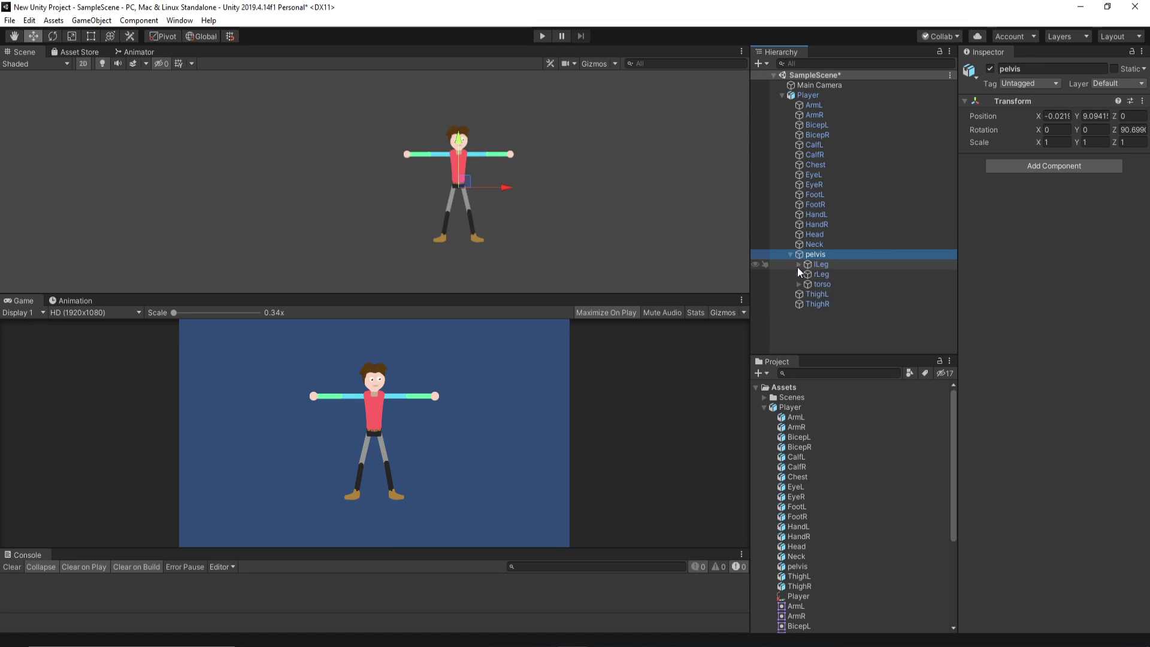
{"action": "left_click", "coordinate": [798, 284]}
{"action": "left_click", "coordinate": [798, 304]}
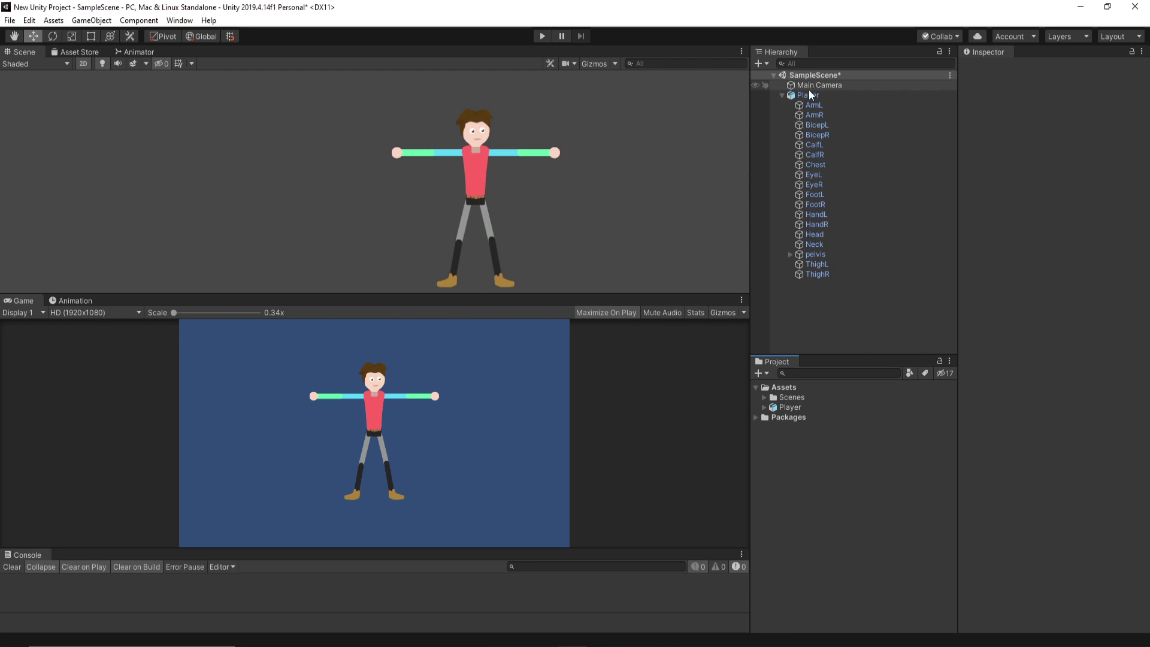
{"action": "left_click", "coordinate": [808, 94]}
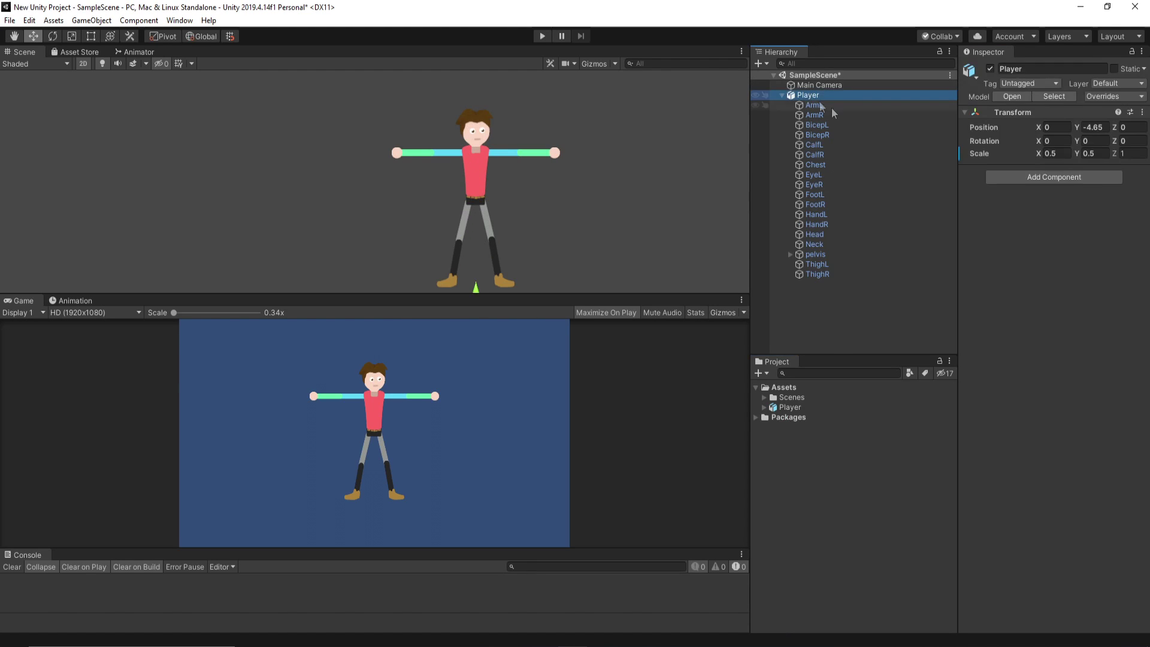
{"action": "left_click", "coordinate": [1033, 182]}
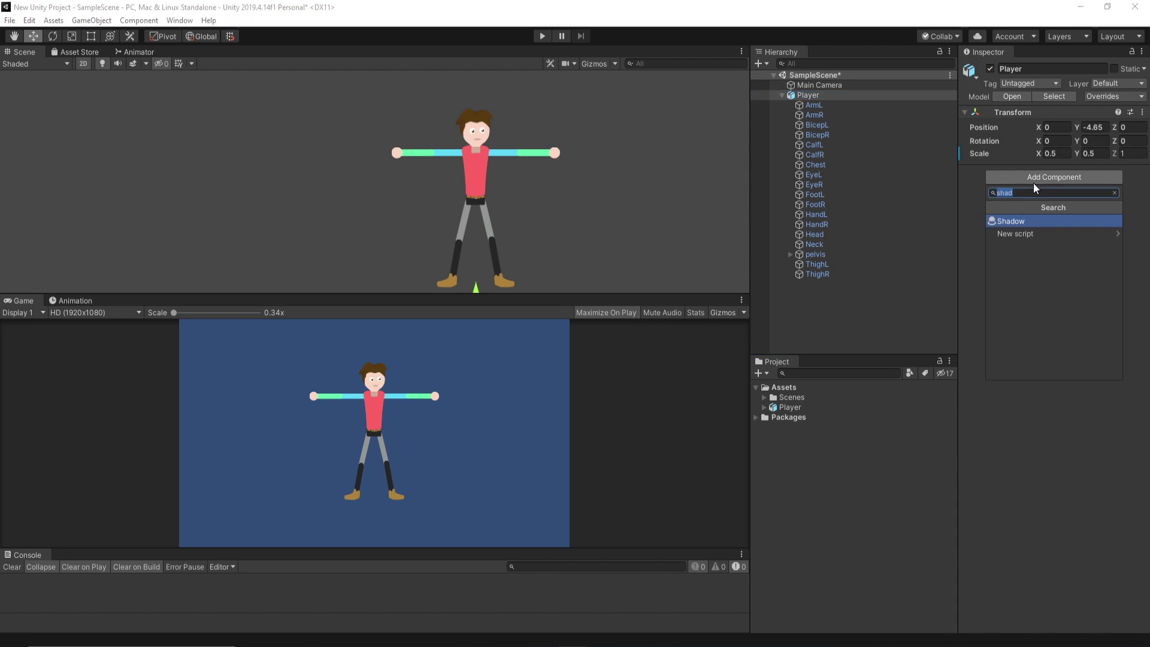
{"action": "key", "text": "Escape"}
Create an Animator Controller named PlayerController in Assets and assign it to an Animator component on the Player object
{"action": "right_click", "coordinate": [782, 388]}
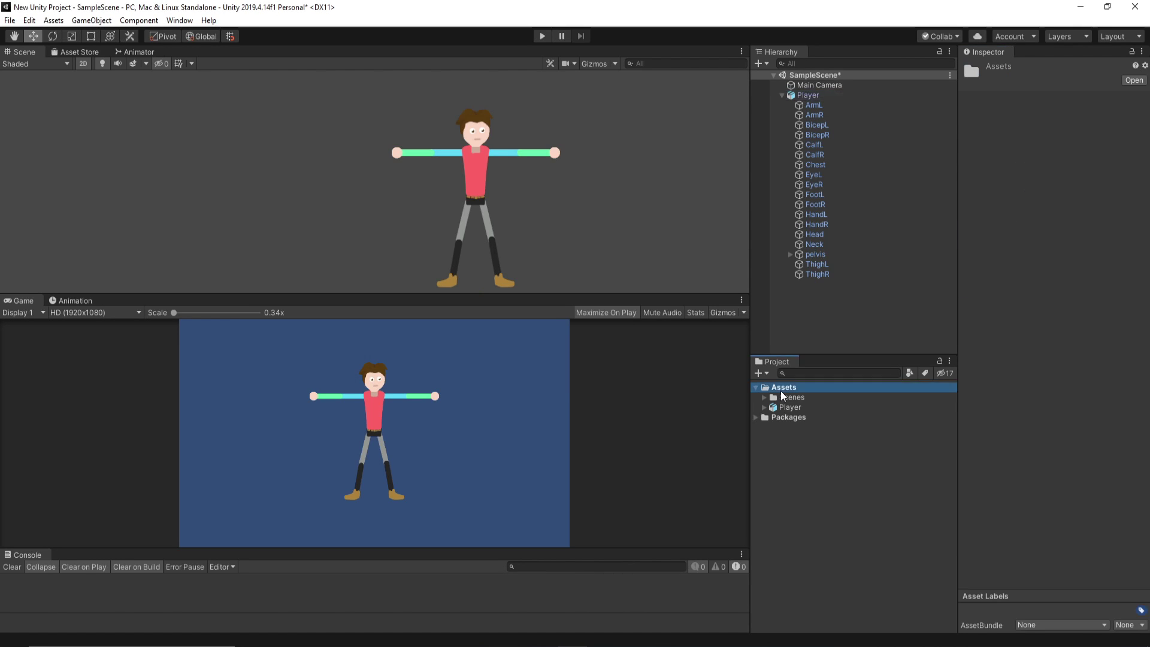
{"action": "mouse_move", "coordinate": [829, 90]}
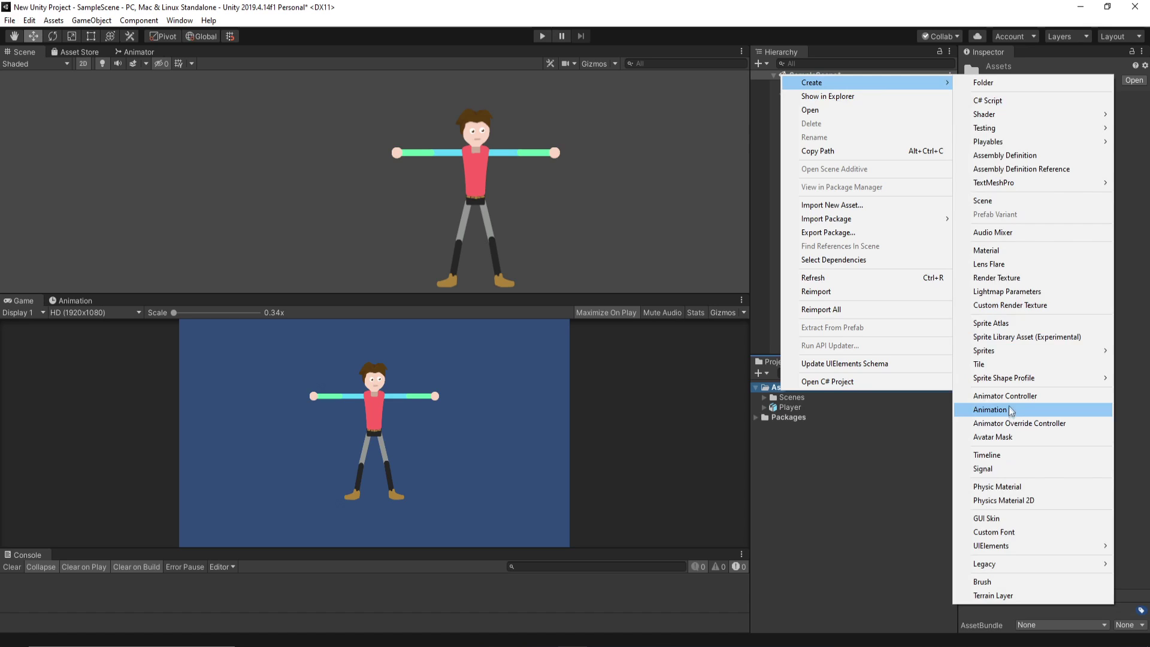
{"action": "left_click", "coordinate": [1006, 395]}
{"action": "type", "text": "Playe"}
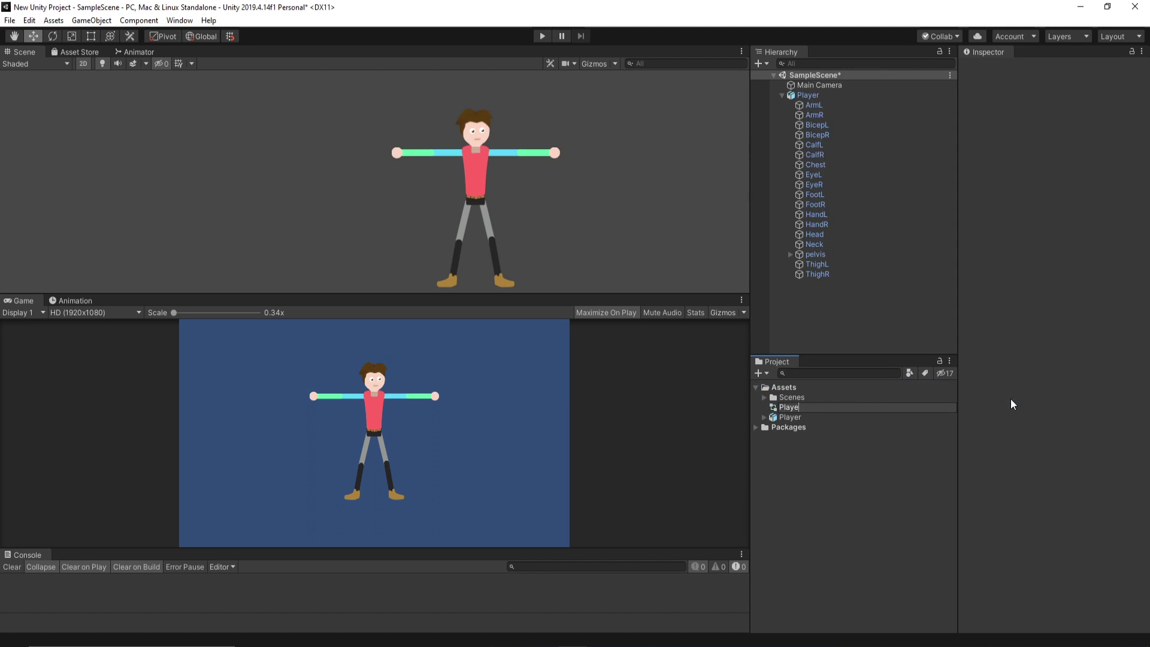
{"action": "type", "text": "rController"}
{"action": "key", "text": "Return"}
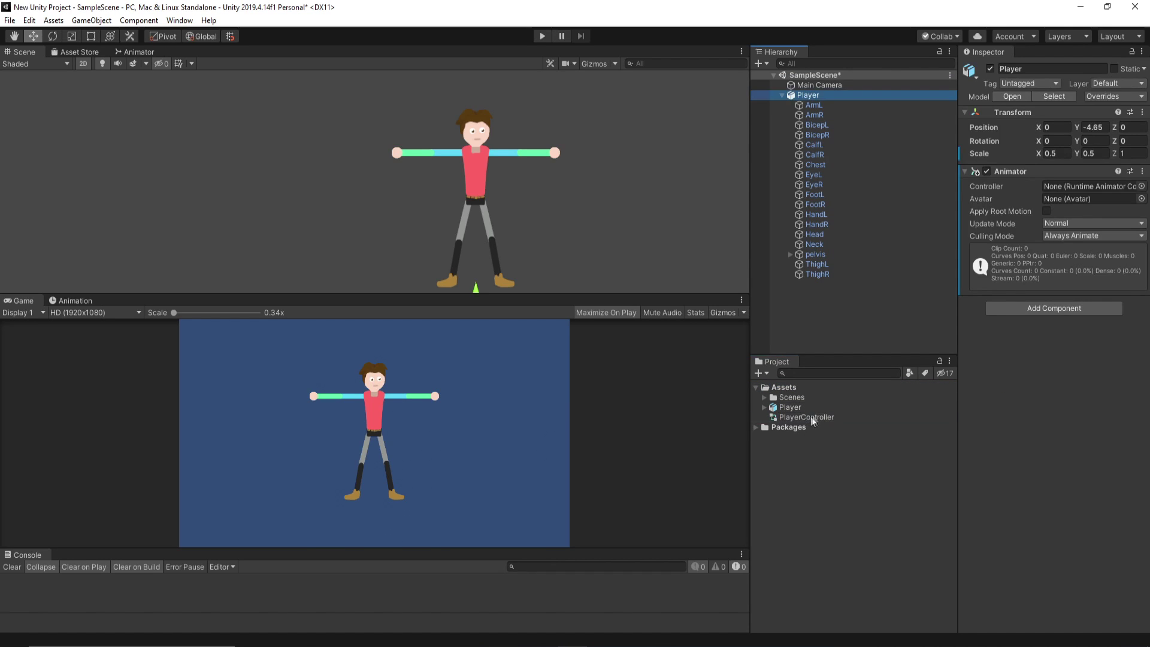
{"action": "left_click_drag", "start_coordinate": [811, 418], "coordinate": [1072, 187]}
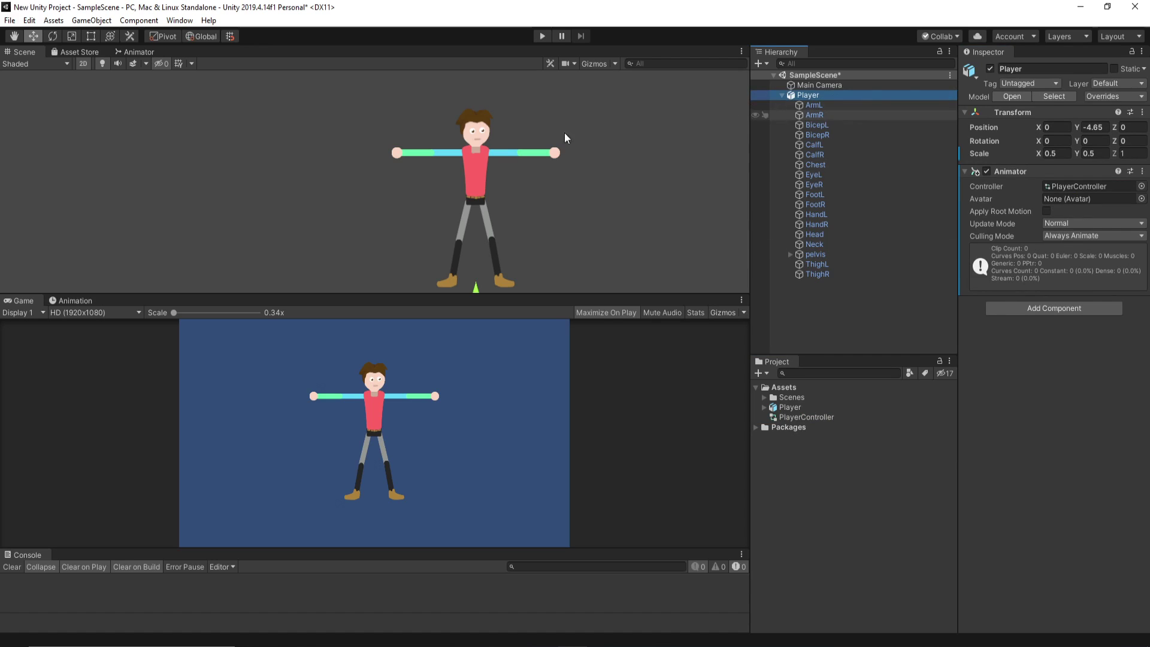
Create an animation clip named IdleAnim for the Player object
{"action": "left_click", "coordinate": [73, 301]}
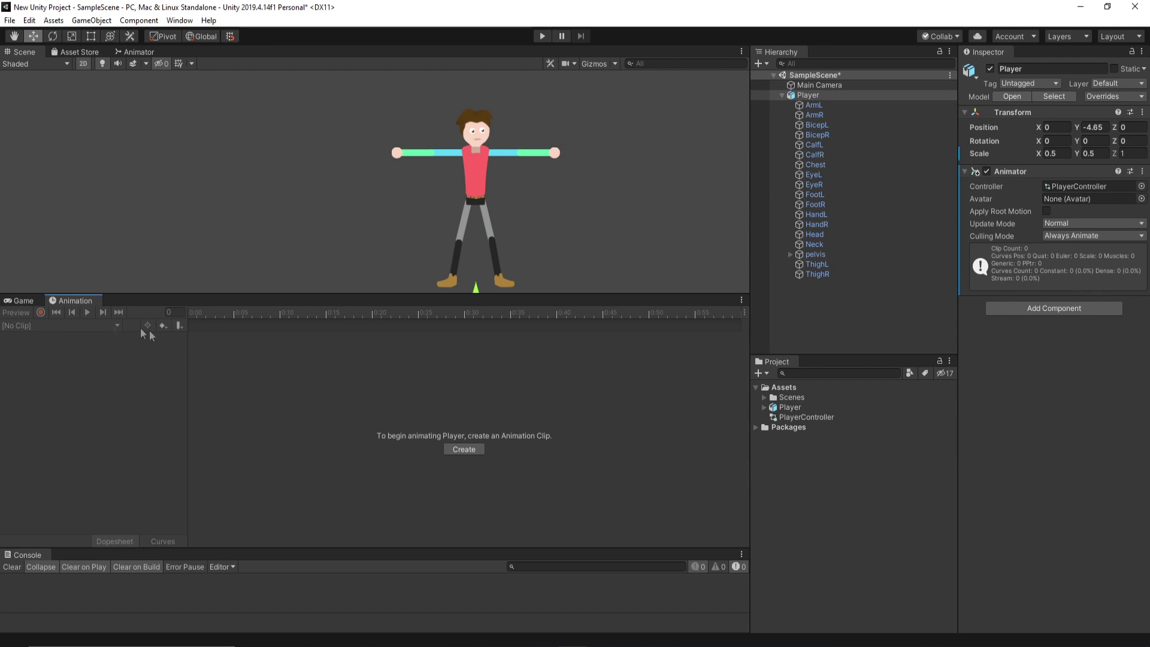
{"action": "left_click", "coordinate": [469, 450]}
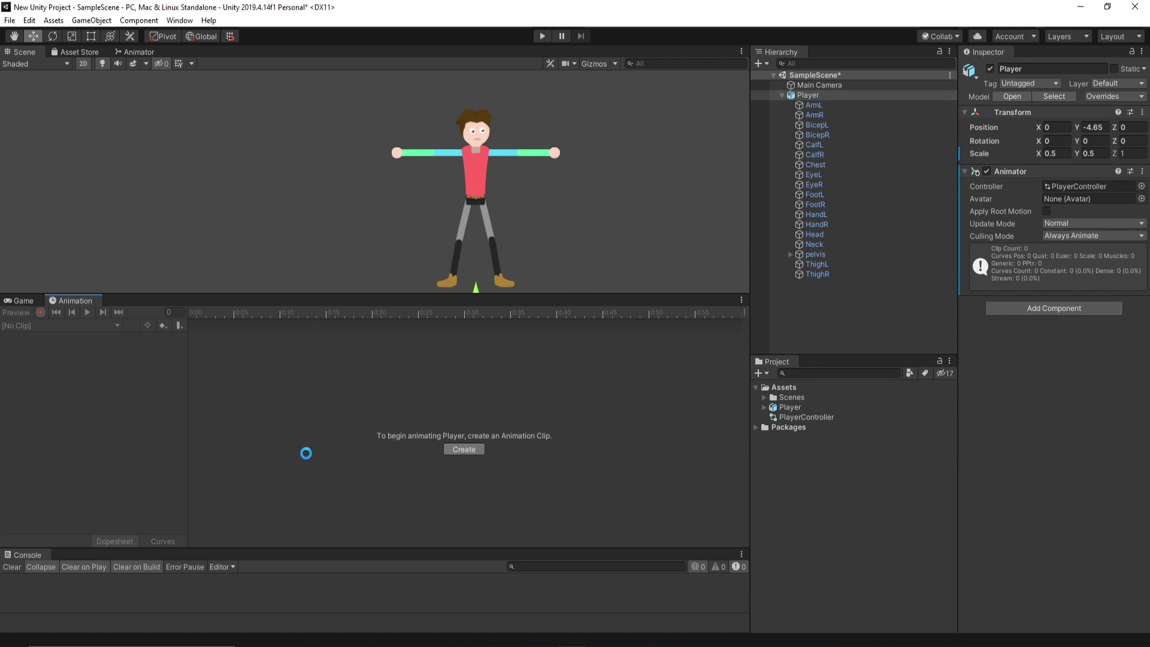
{"action": "type", "text": "IdleAnim"}
{"action": "key", "text": "Return"}
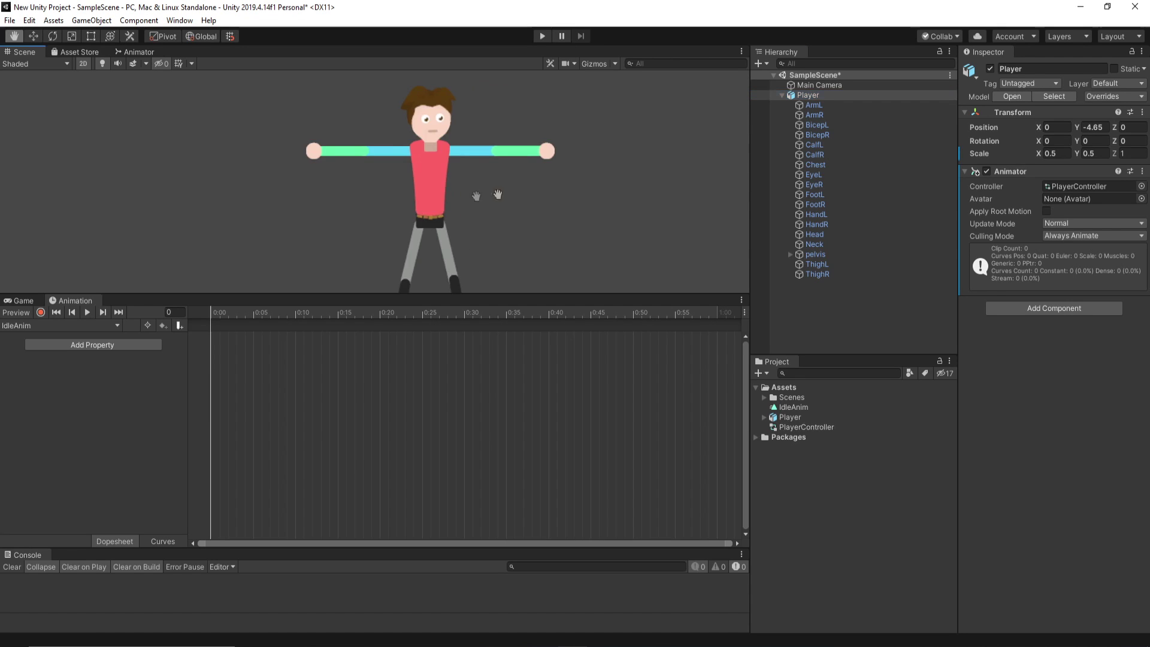
Turn on gizmos in the Scene view to display the character's bones
{"action": "left_click", "coordinate": [595, 64]}
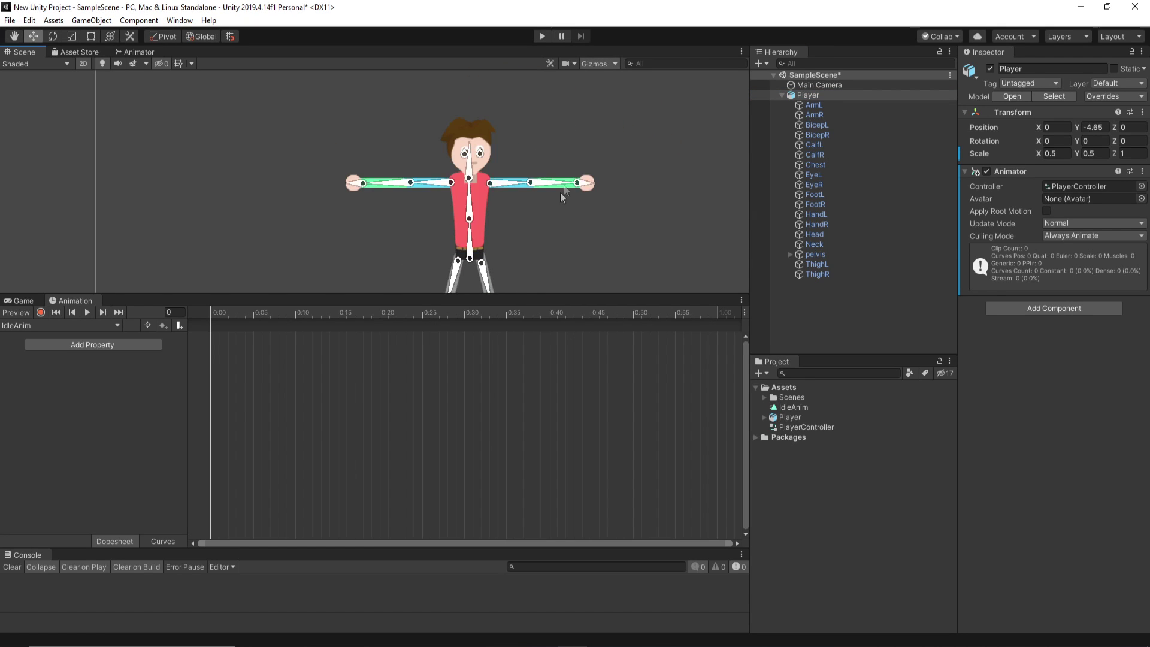
{"action": "middle_click_drag", "start_coordinate": [584, 157], "coordinate": [599, 128]}
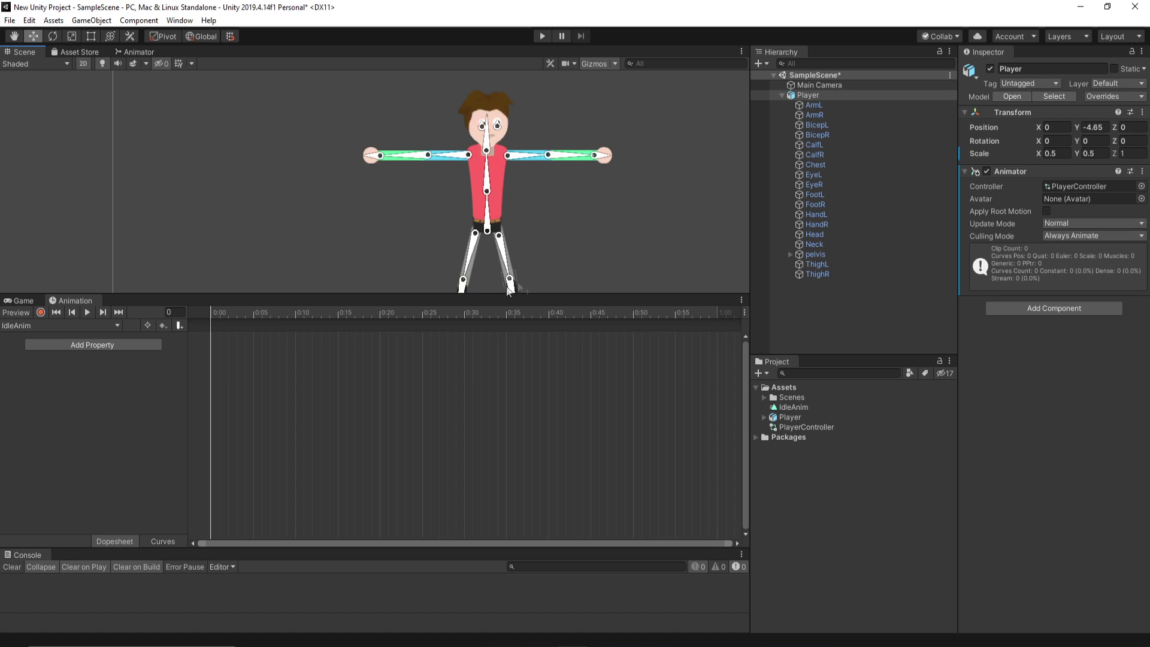
{"action": "mouse_move", "coordinate": [621, 206]}
{"action": "middle_mouse_down"}
{"action": "mouse_move", "coordinate": [611, 121]}
{"action": "mouse_move", "coordinate": [611, 210]}
{"action": "mouse_move", "coordinate": [605, 202]}
{"action": "middle_mouse_up"}
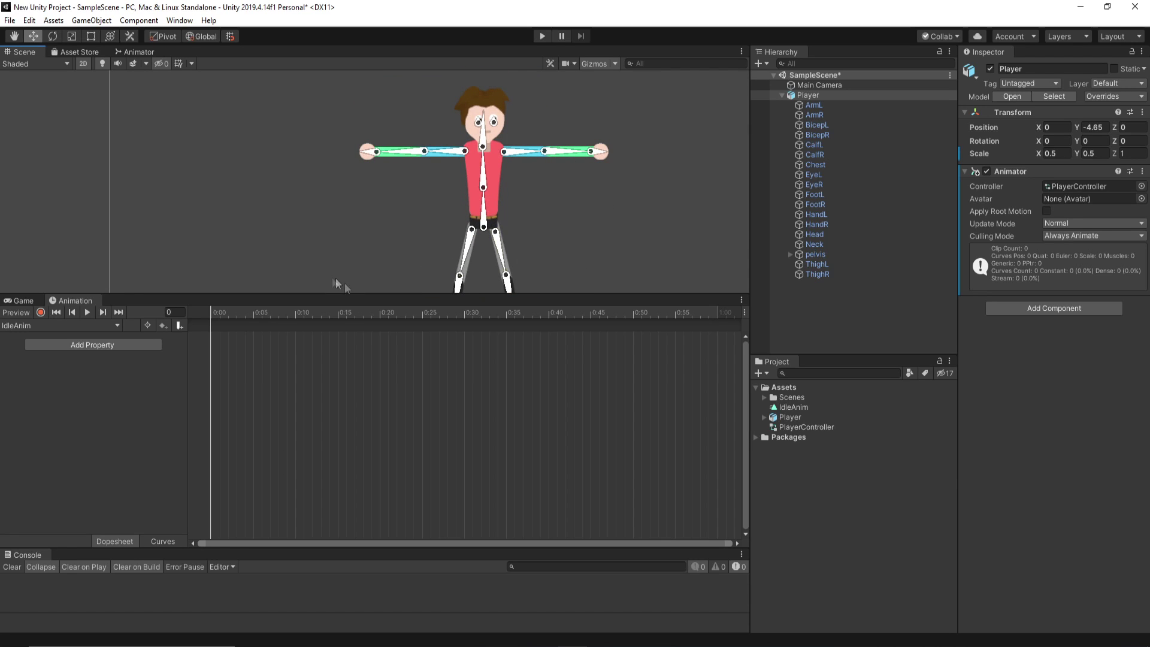
Enable keyframe recording for IdleAnim and rotate the rArm and lArm bones down beside the body at frame 0
{"action": "left_click", "coordinate": [41, 313]}
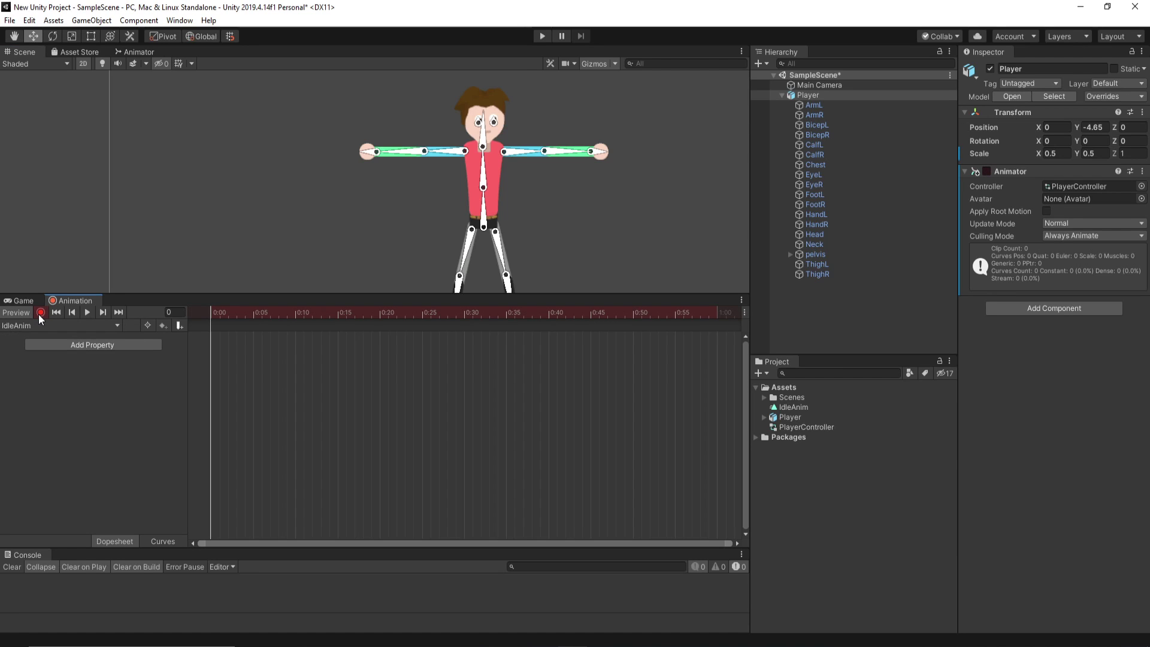
{"action": "scroll", "coordinate": [448, 199], "scroll_direction": "up", "scroll_amount": 7}
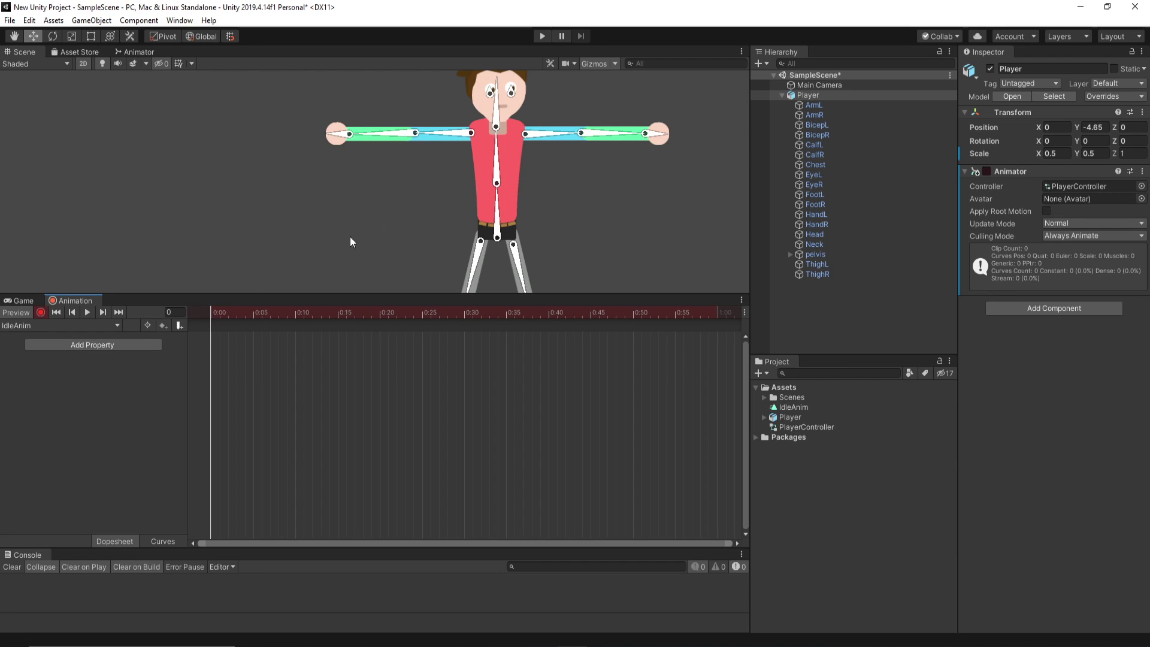
{"action": "middle_click_drag", "start_coordinate": [436, 197], "coordinate": [407, 193]}
{"action": "scroll", "coordinate": [407, 192], "scroll_direction": "down", "scroll_amount": 3}
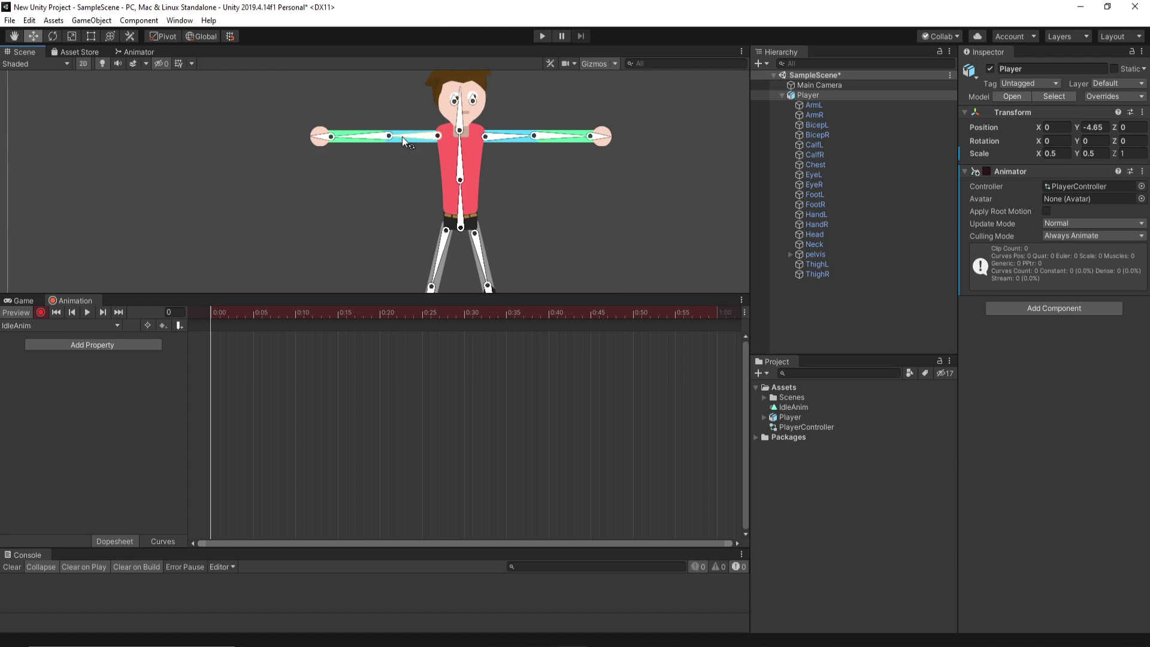
{"action": "left_click_drag", "start_coordinate": [401, 137], "coordinate": [423, 182]}
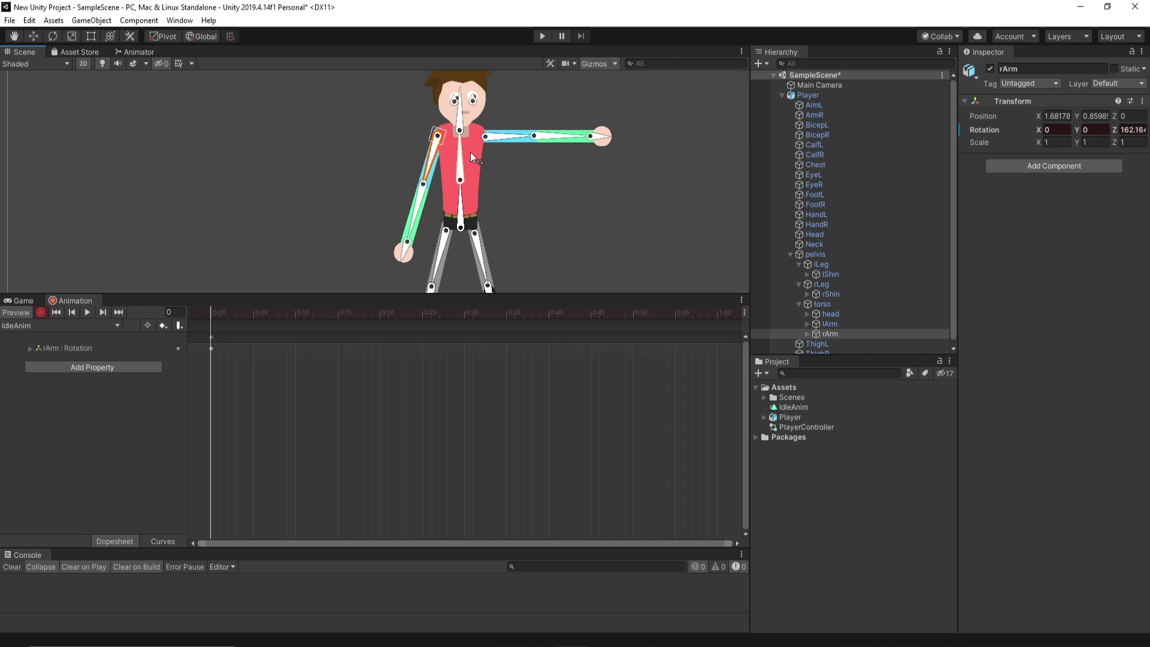
{"action": "left_click_drag", "start_coordinate": [508, 138], "coordinate": [499, 183]}
Rotate the lArm bone down beside the body at frame 0, and key the torso's X and Y scale at 0.98 at frame 30
{"action": "middle_click_drag", "start_coordinate": [576, 126], "coordinate": [590, 161]}
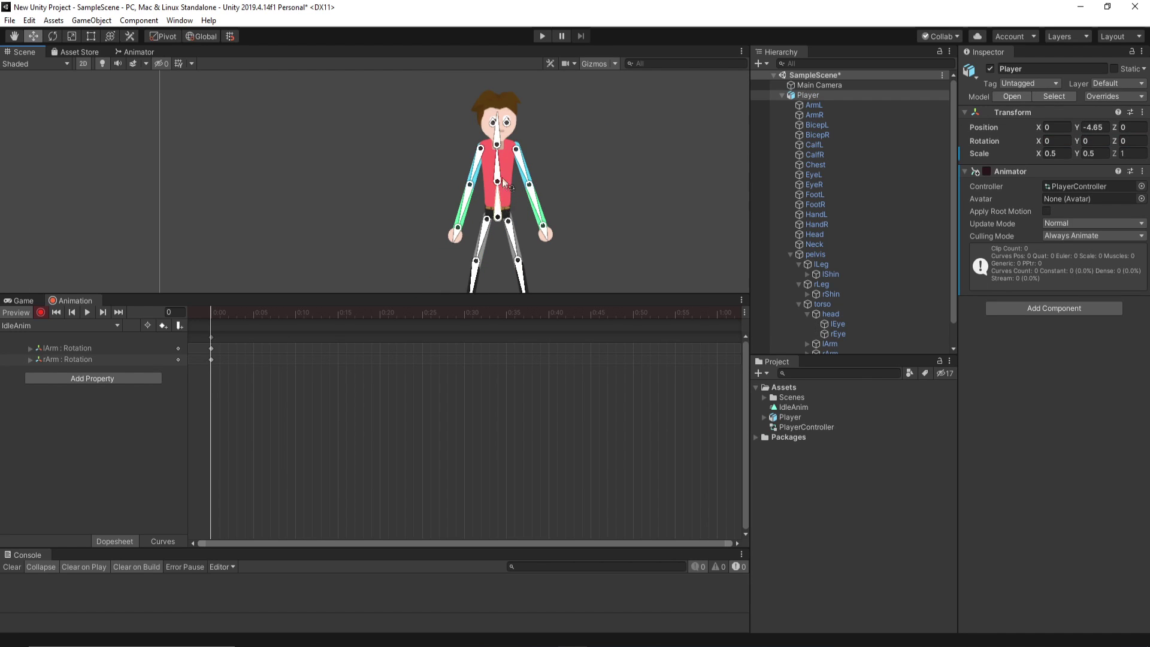
{"action": "left_click", "coordinate": [501, 178]}
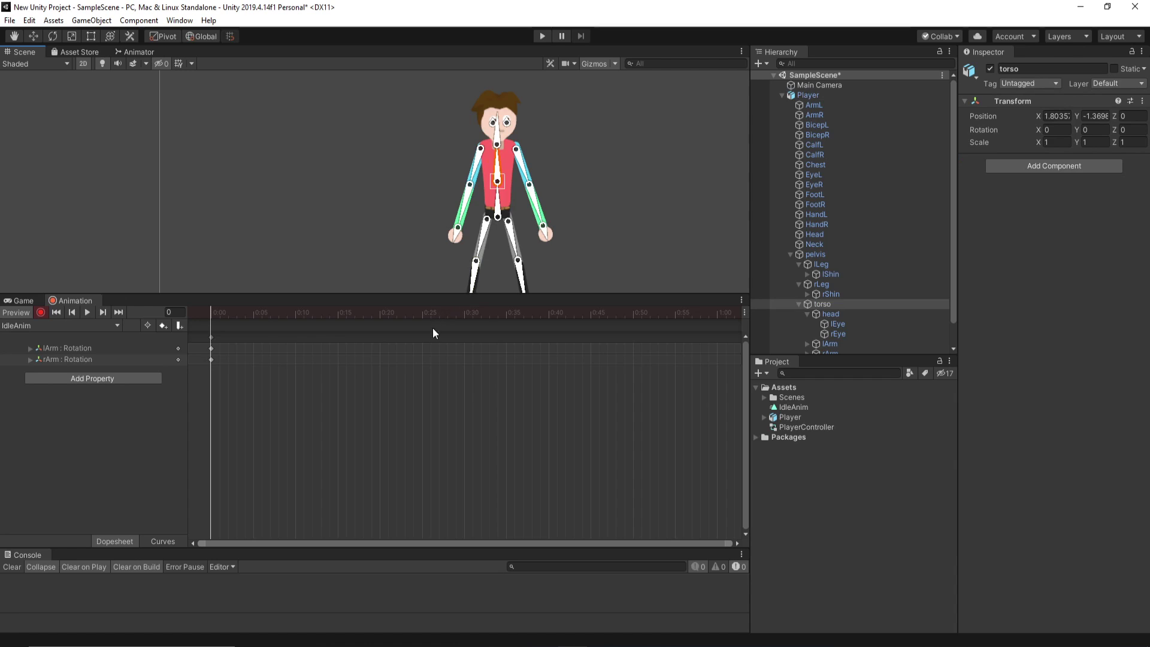
{"action": "left_click", "coordinate": [462, 317]}
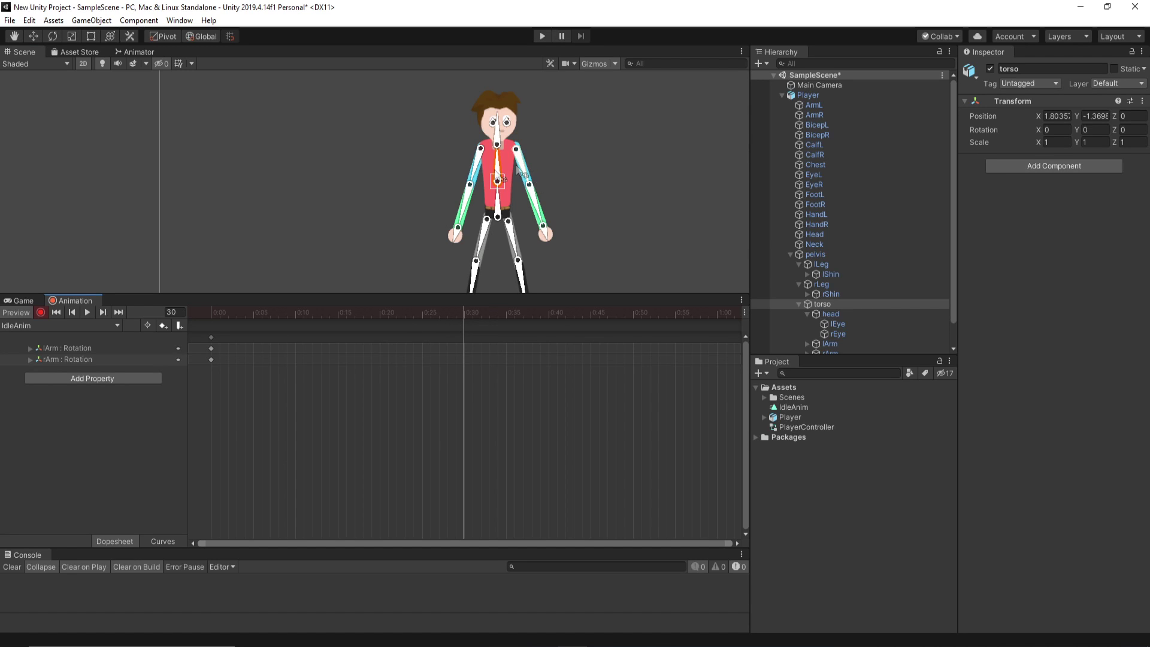
{"action": "left_click", "coordinate": [1057, 142]}
{"action": "type", "text": ".98"}
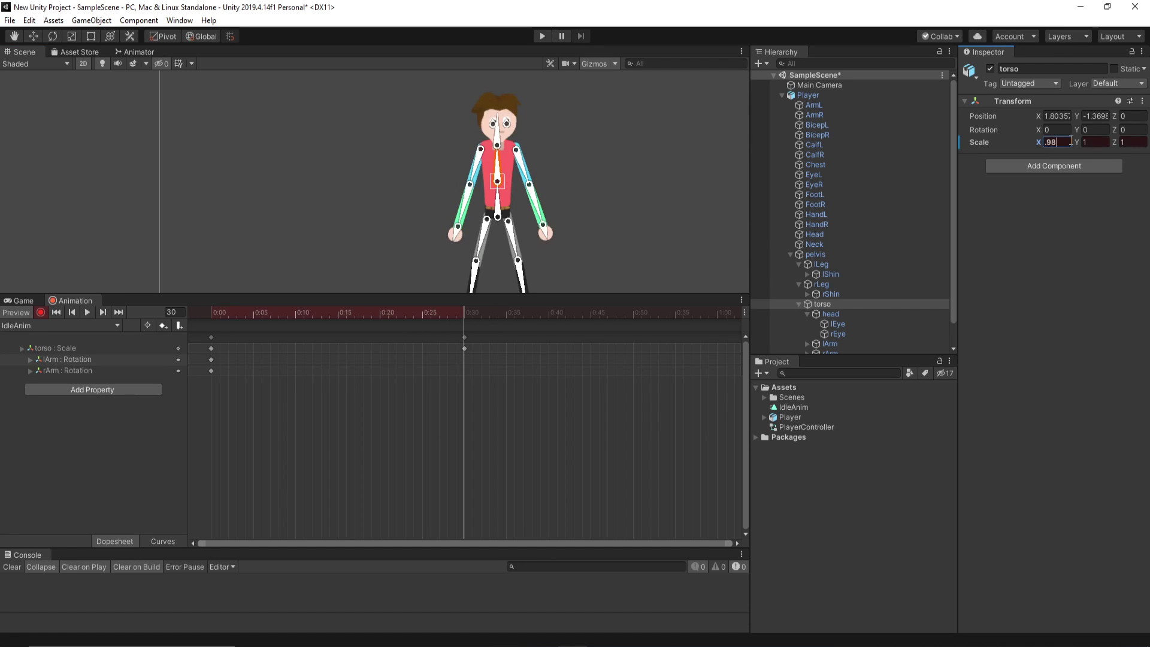
{"action": "key", "text": "Tab"}
{"action": "type", "text": ".98"}
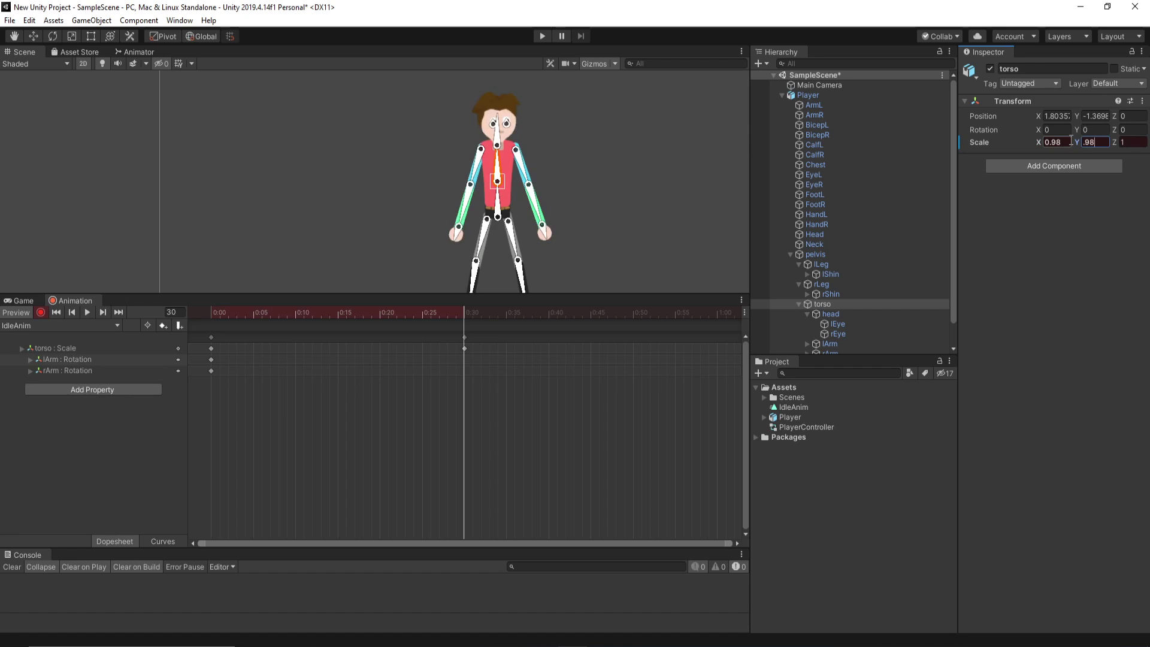
{"action": "key", "text": "Return"}
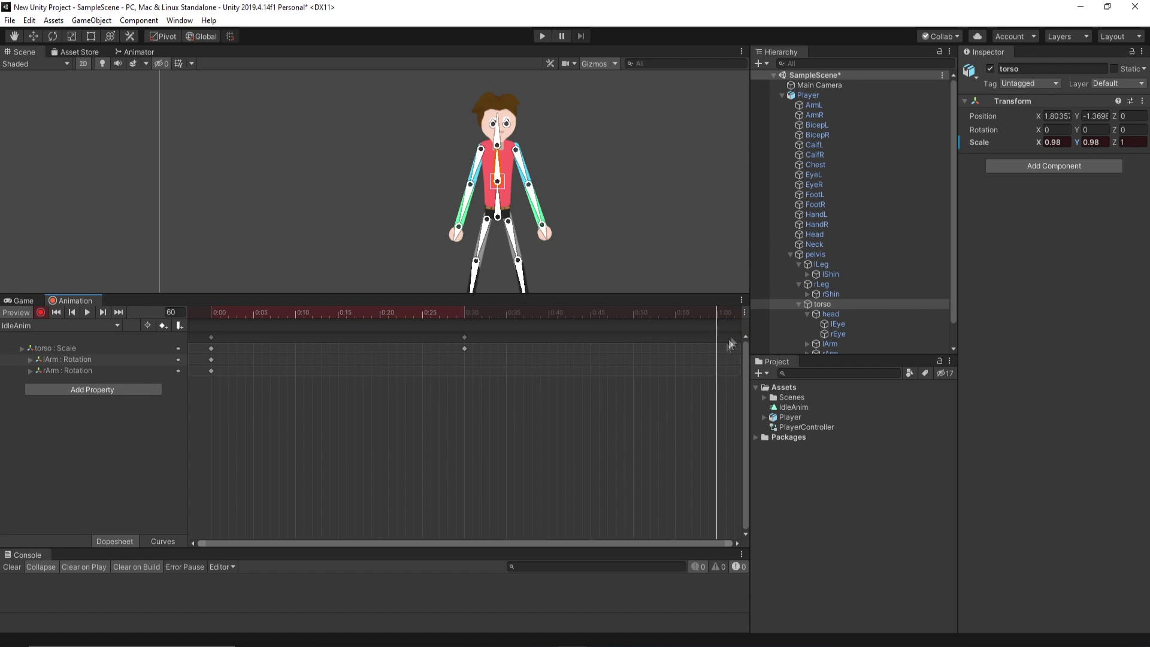
Key the torso's X and Y scale at 1 at frame 60 and play back the clip
{"action": "left_click", "coordinate": [1057, 142]}
{"action": "type", "text": "1"}
{"action": "key", "text": "Tab"}
{"action": "type", "text": "1"}
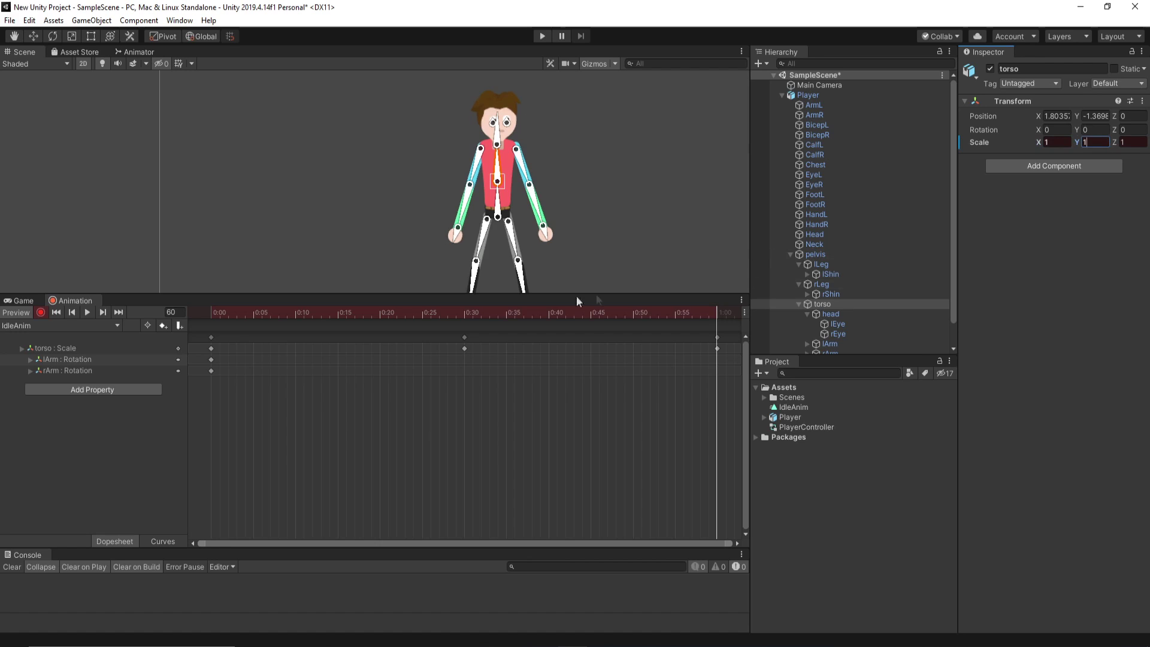
{"action": "left_click", "coordinate": [86, 312]}
{"action": "left_click", "coordinate": [526, 235]}
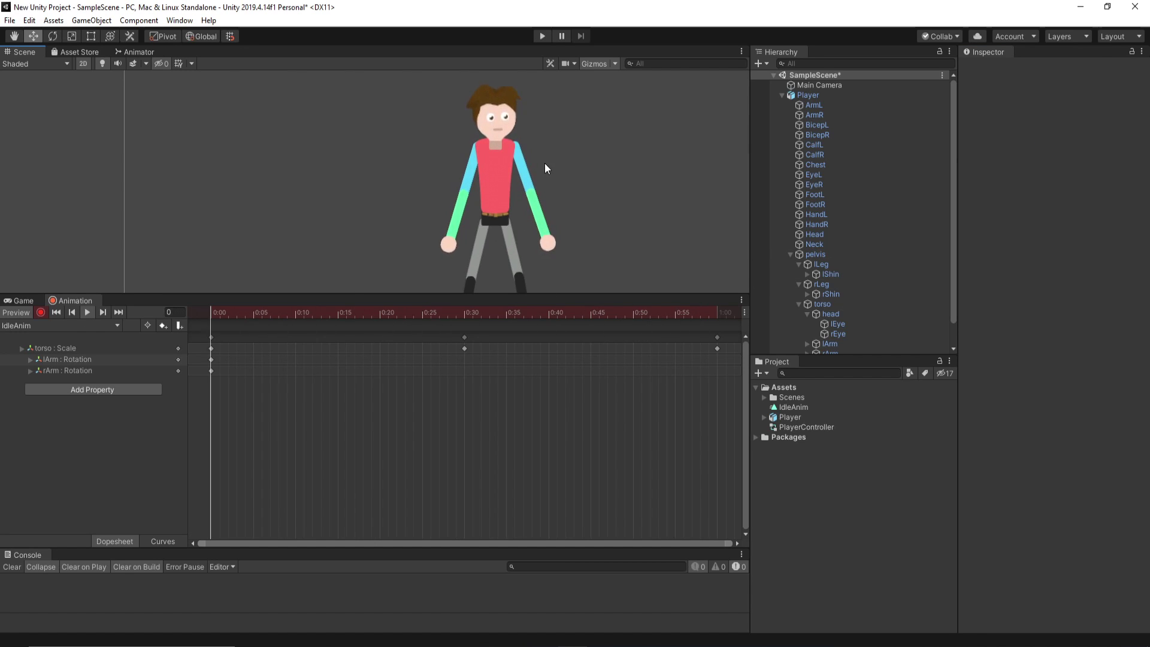
Key a slight sideways tilt of the head bone at frame 30 and paste a head rotation keyframe at frame 60
{"action": "scroll", "coordinate": [592, 206], "scroll_direction": "down", "scroll_amount": 2}
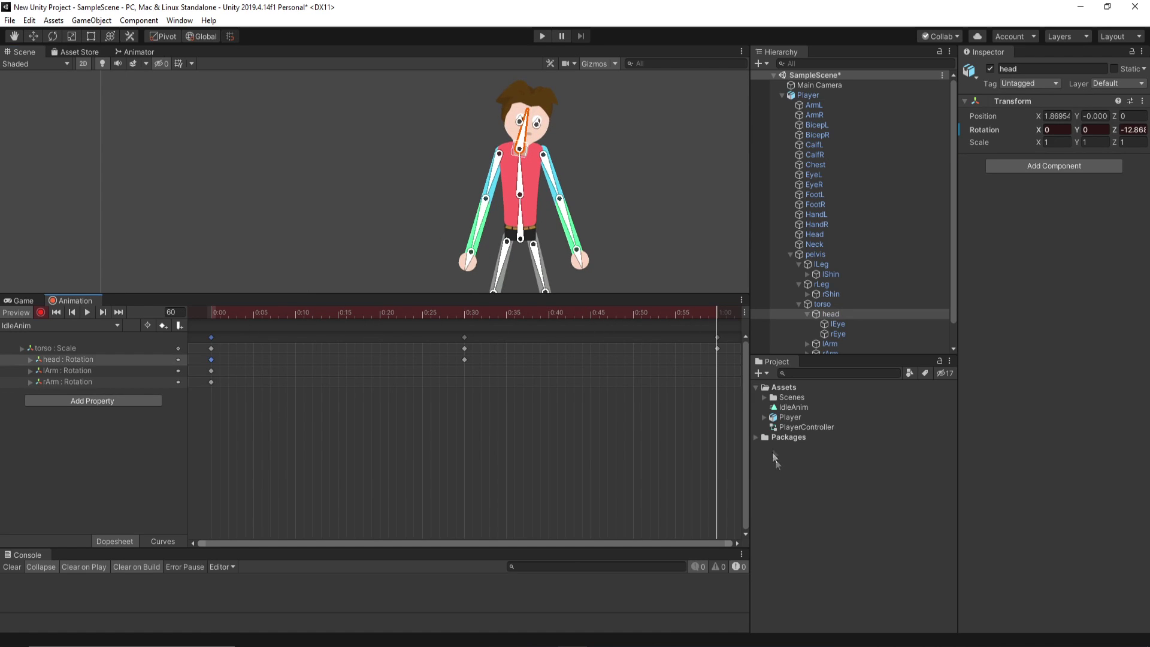
{"action": "key", "text": "ctrl+v"}
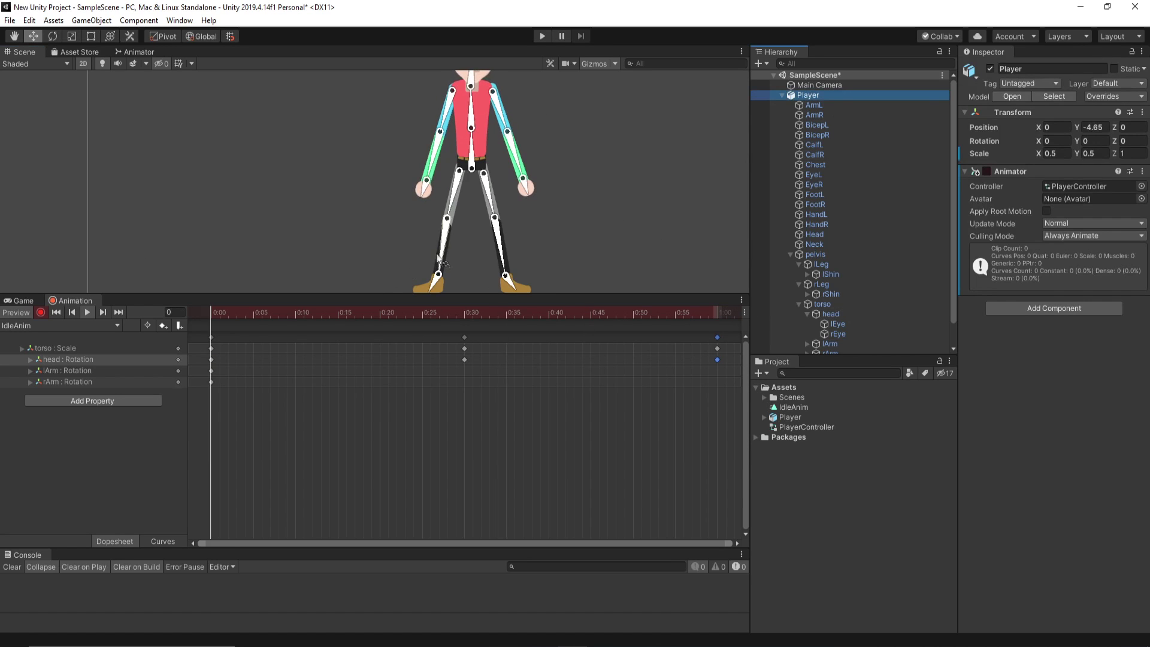
Play back IdleAnim and examine the character's movement from the torso down to the feet
{"action": "key", "text": "space"}
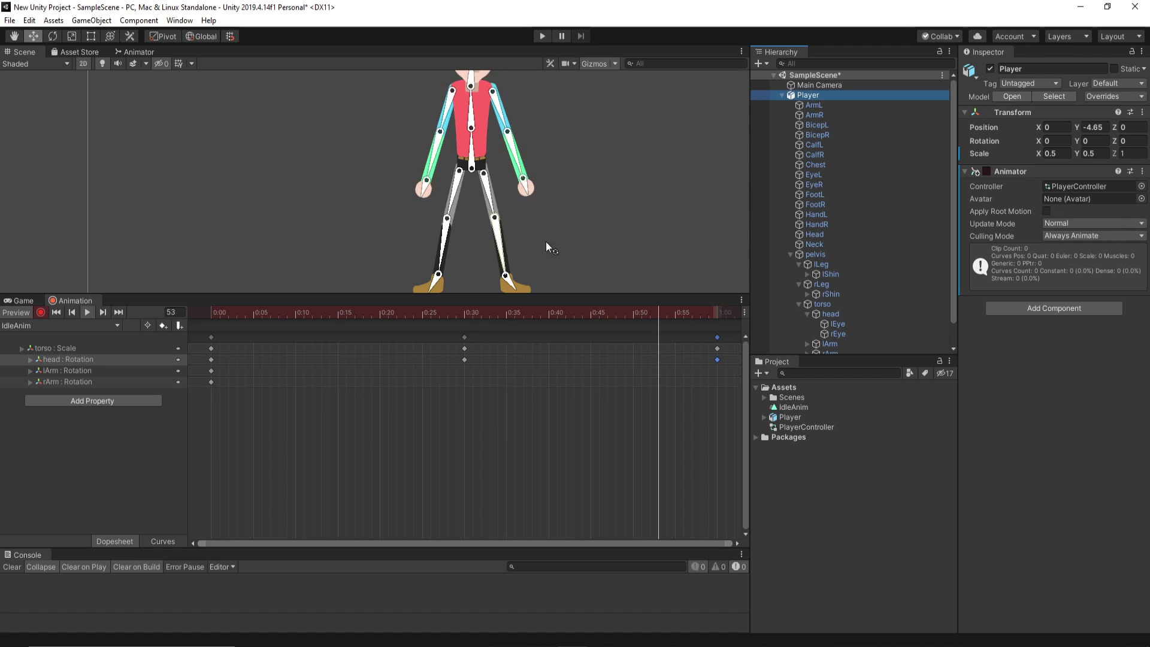
{"action": "middle_click_drag", "start_coordinate": [507, 192], "coordinate": [512, 81]}
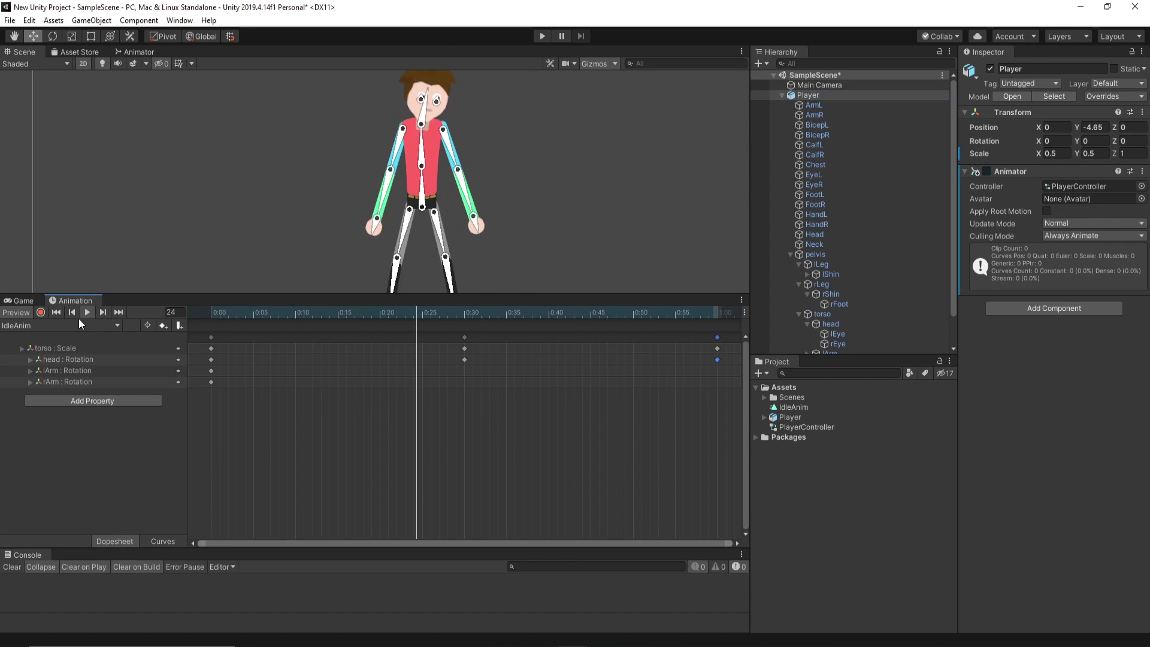
{"action": "left_click", "coordinate": [88, 311]}
With keyframe recording off, bend the lForearm bone outward to a Z rotation of about 73 degrees and rotate the lHand bone upward
{"action": "left_click_drag", "start_coordinate": [469, 192], "coordinate": [501, 160]}
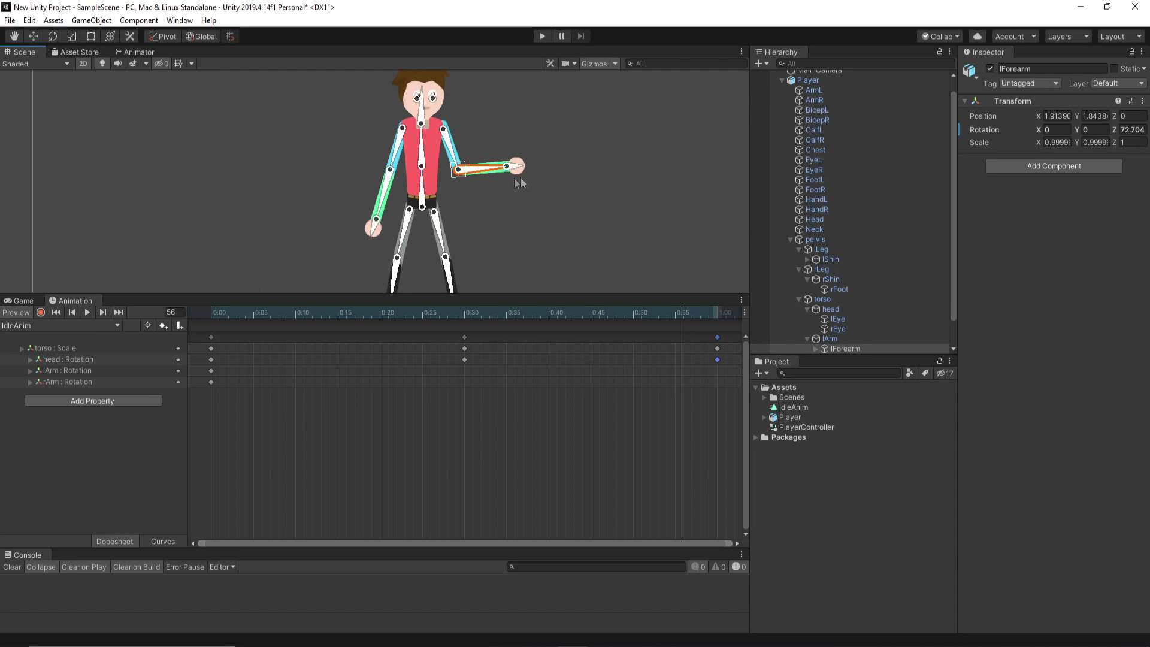
{"action": "left_click", "coordinate": [515, 167]}
{"action": "left_click_drag", "start_coordinate": [515, 166], "coordinate": [516, 139]}
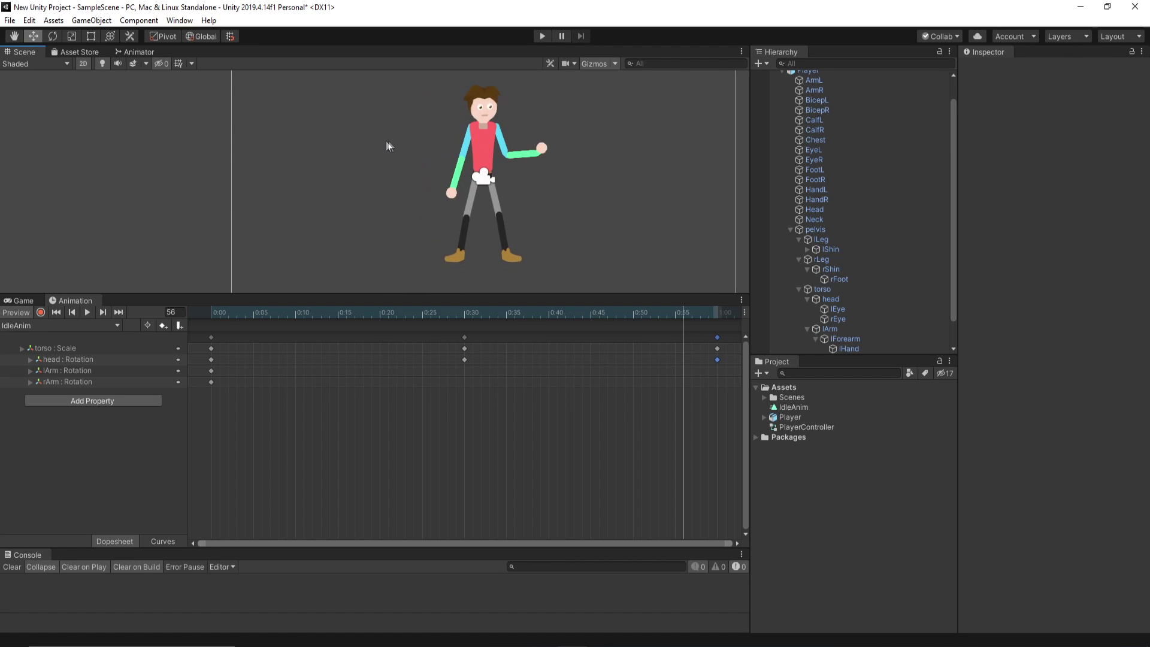
{"action": "middle_click_drag", "start_coordinate": [550, 174], "coordinate": [498, 219]}
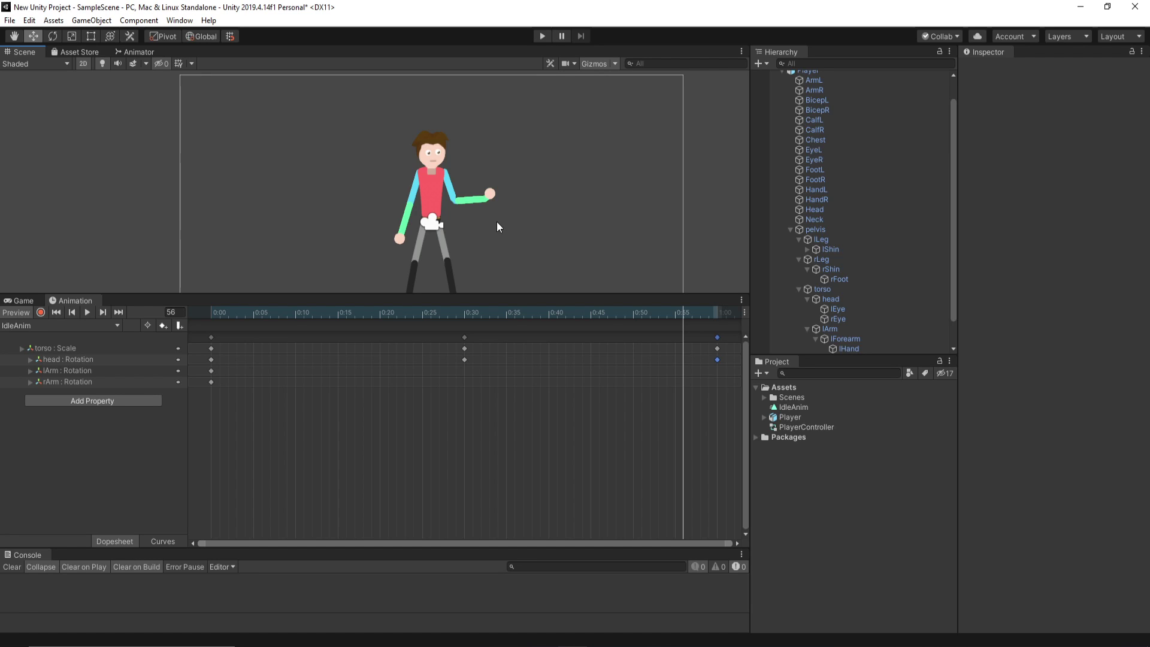
{"action": "scroll", "coordinate": [497, 226], "scroll_direction": "up", "scroll_amount": 2}
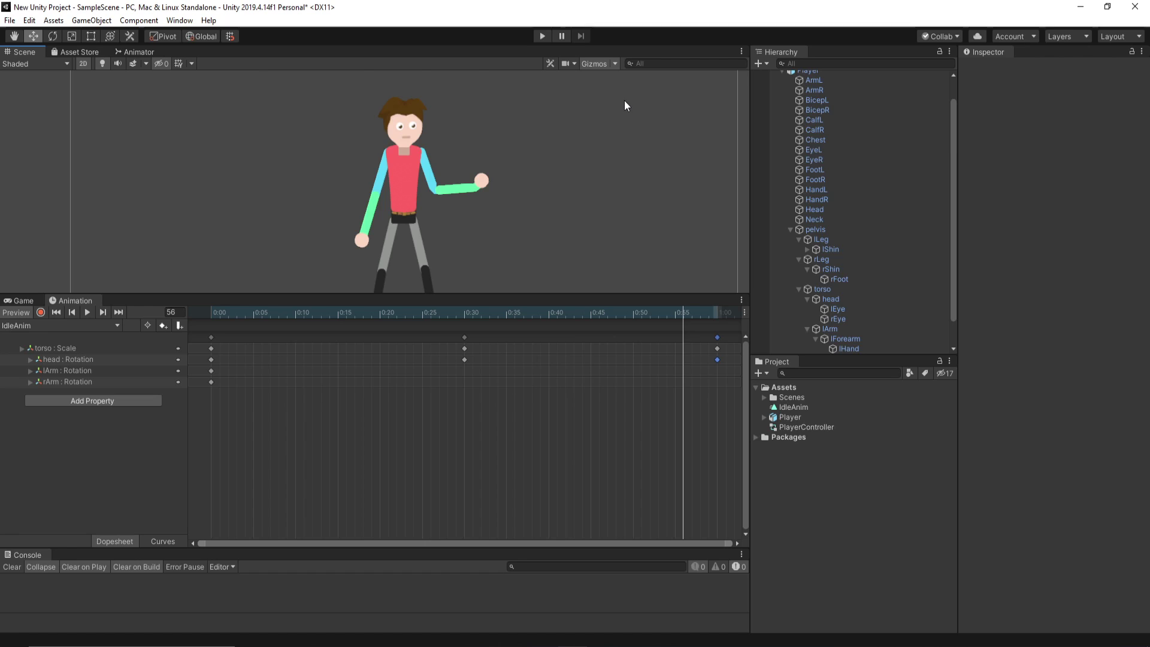